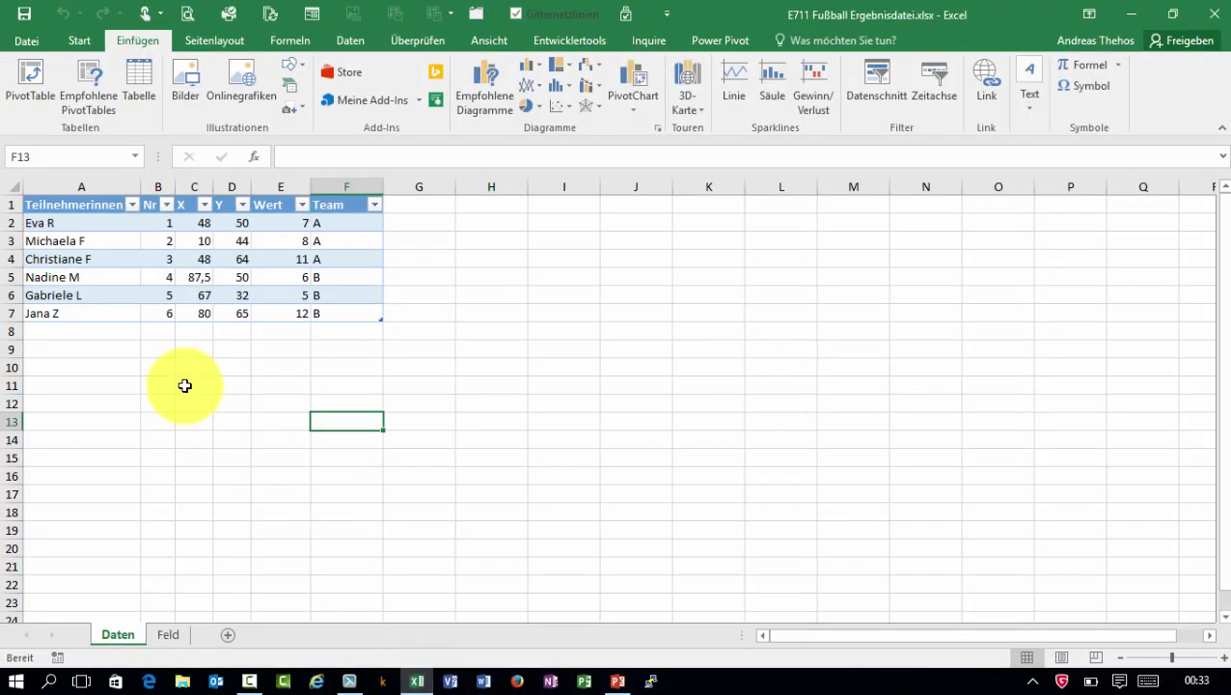
# Select cells in the player table, ending on F5 in the Team column
pyautogui.click(207, 277)
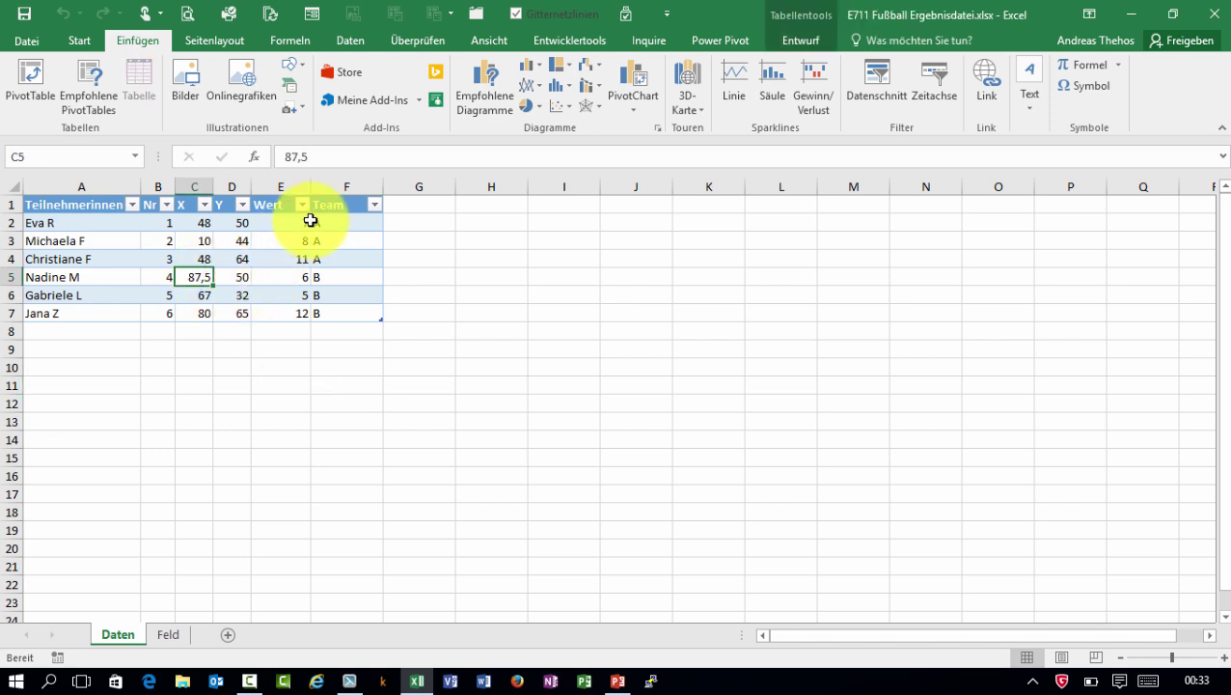
pyautogui.moveTo(324, 273); pyautogui.dragTo(324, 313)
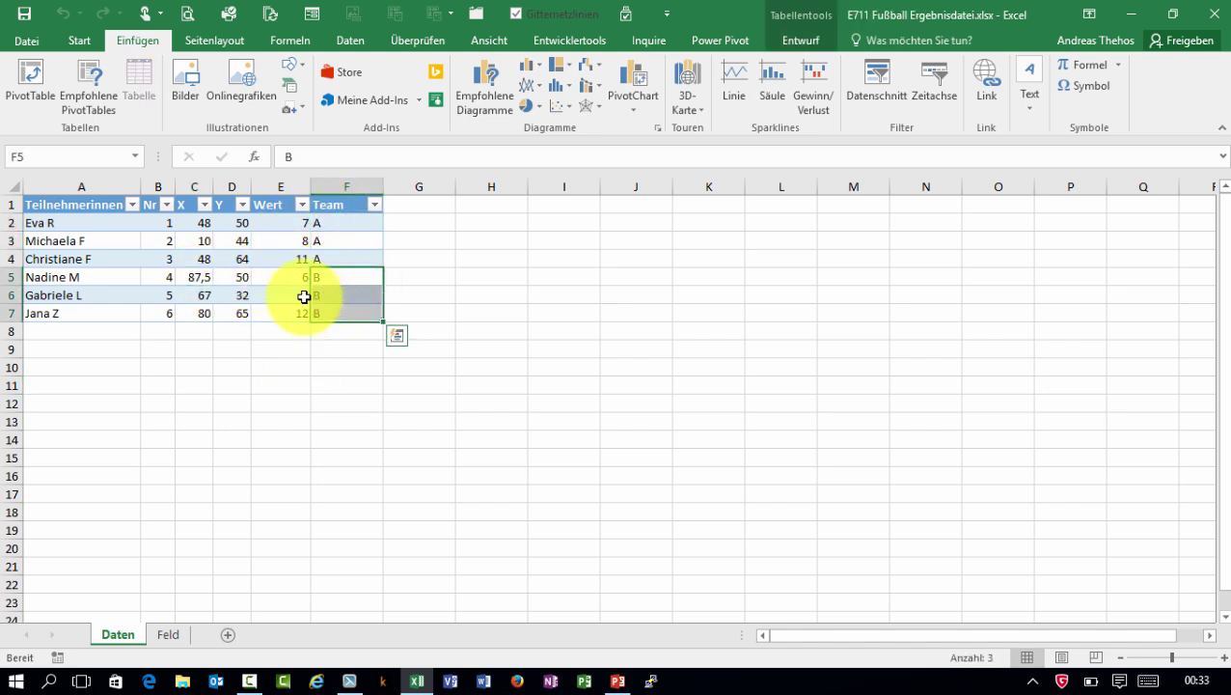
pyautogui.moveTo(96, 222); pyautogui.dragTo(134, 316)
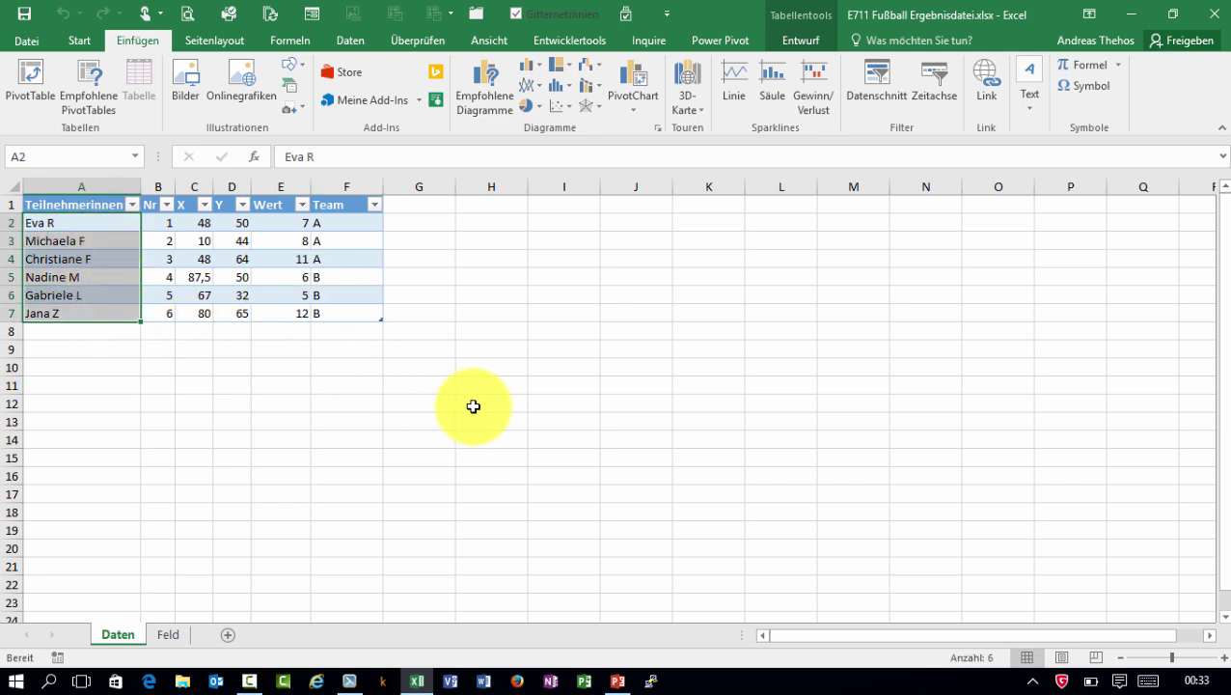
pyautogui.click(352, 277)
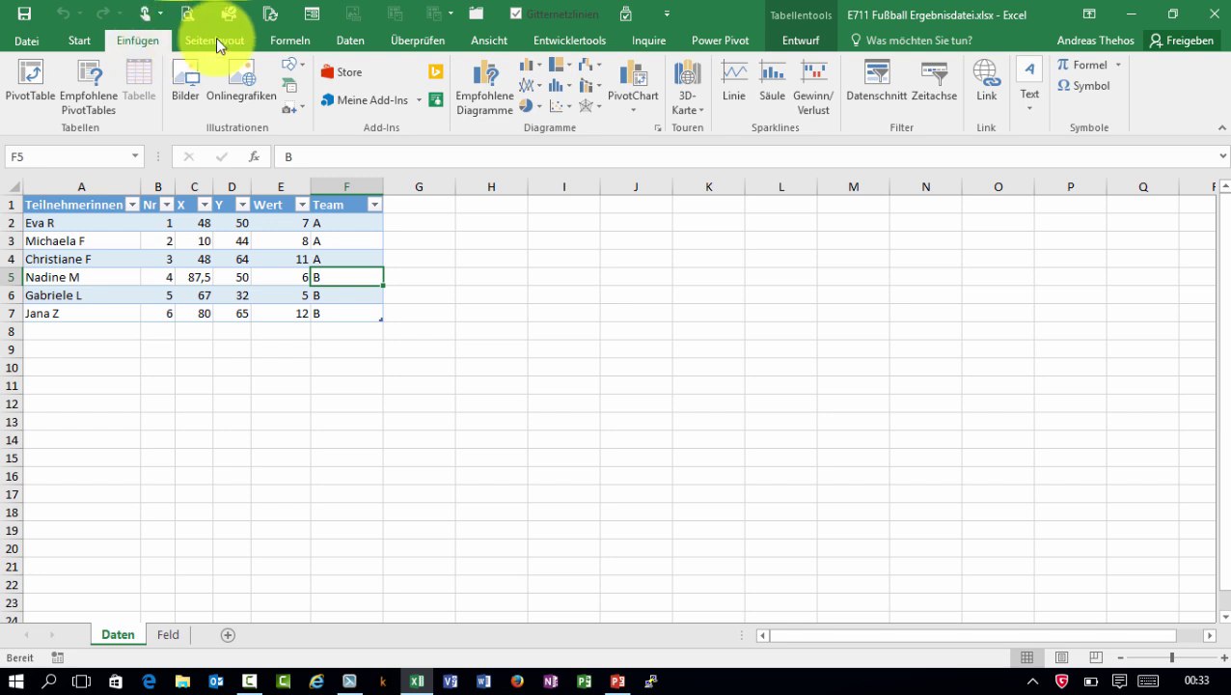
# Launch 3D Maps and open the saved tour Tour 2 instead of Tour 1
pyautogui.click(695, 115)
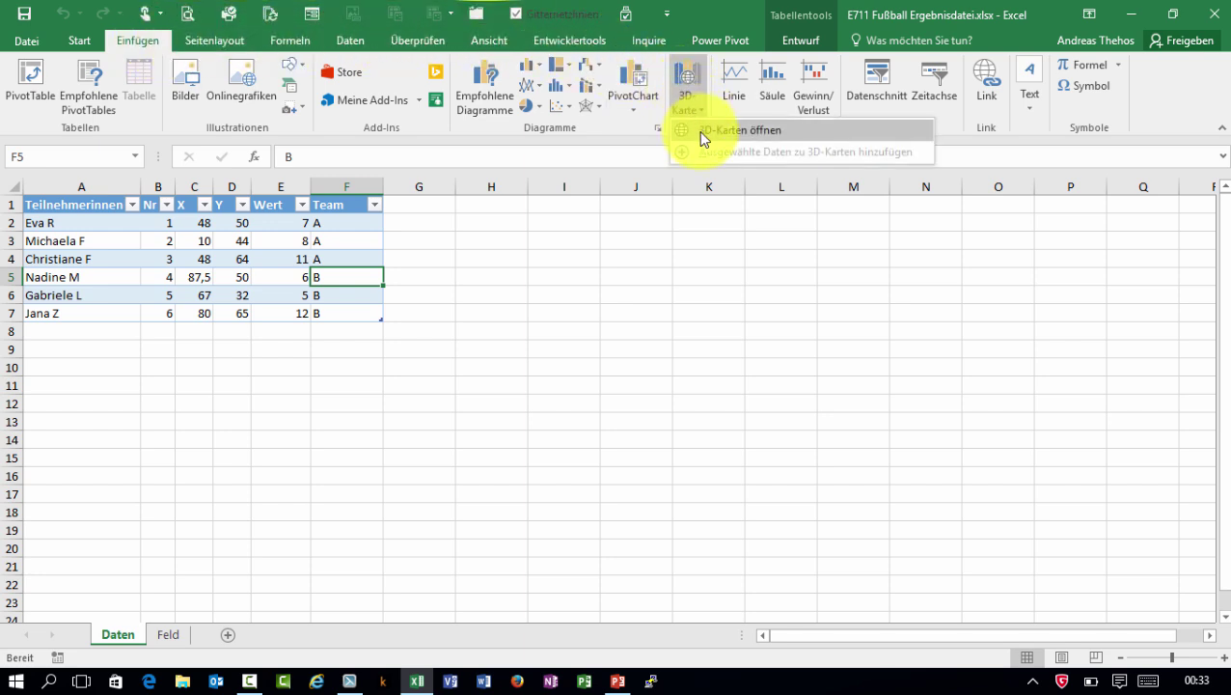
pyautogui.click(700, 133)
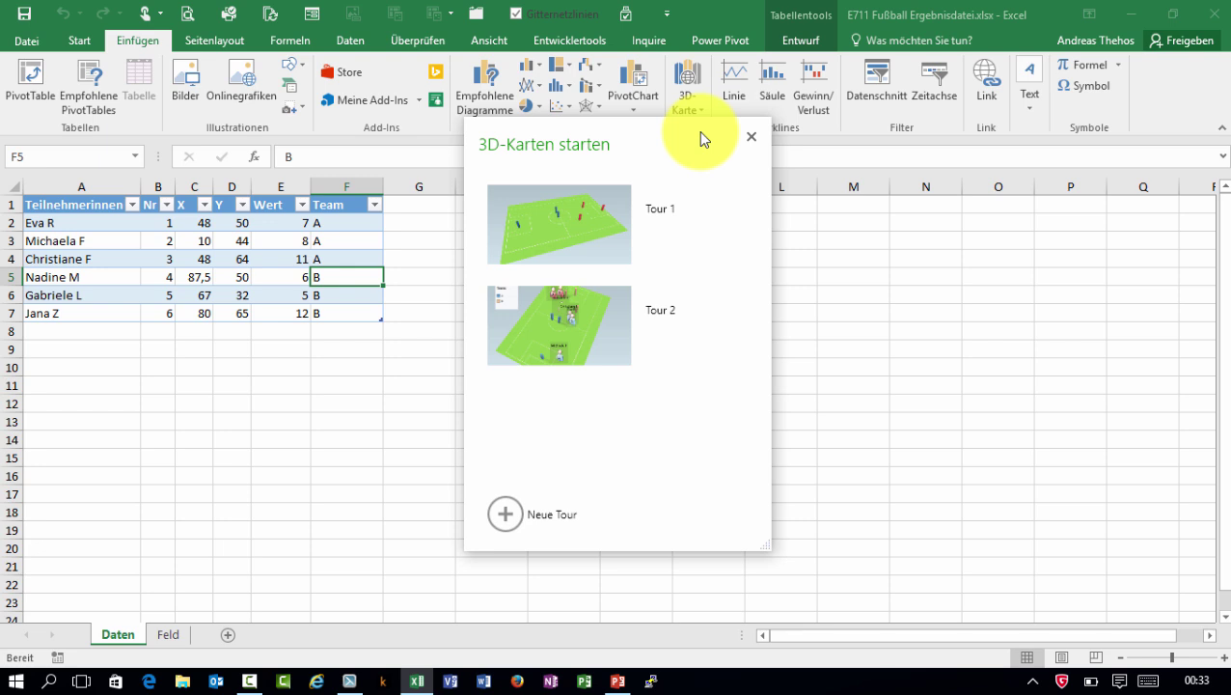
pyautogui.click(586, 206)
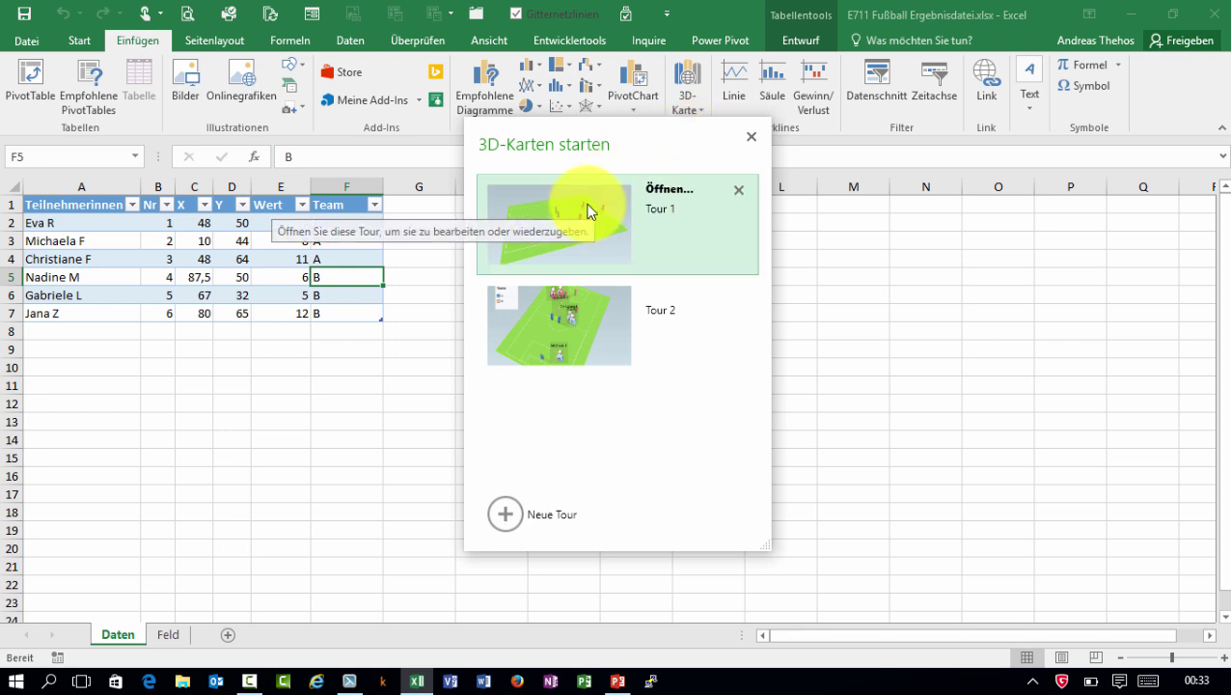
pyautogui.click(564, 323)
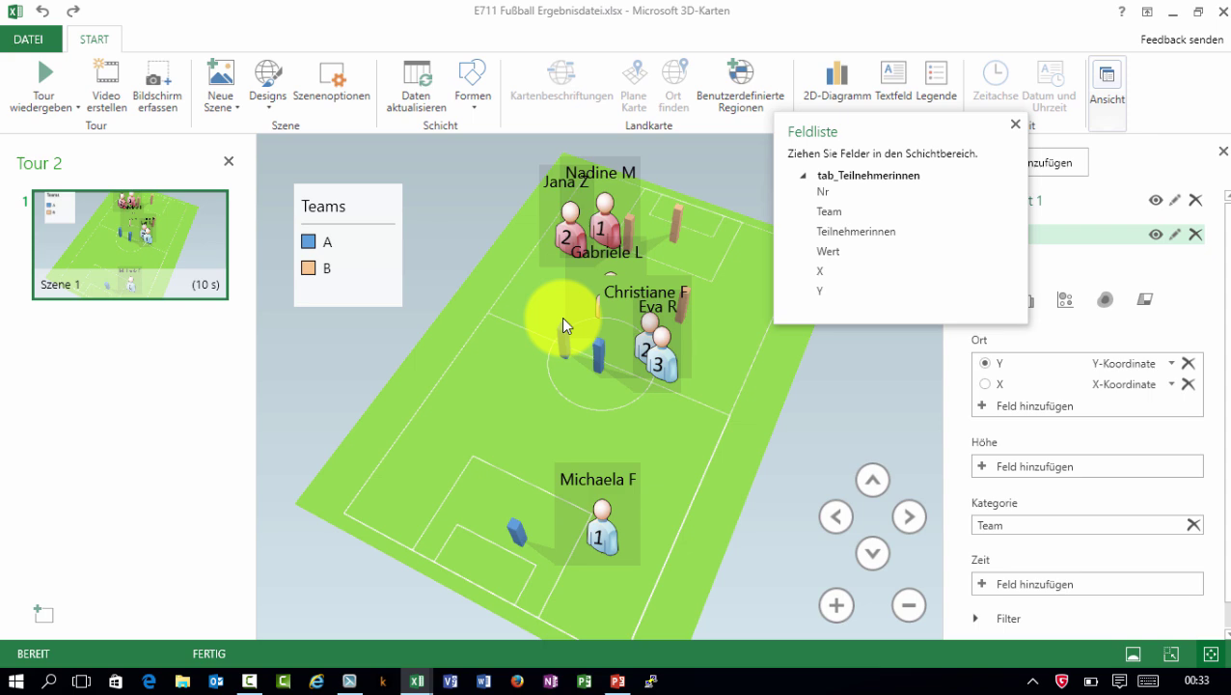
pyautogui.click(45, 72)
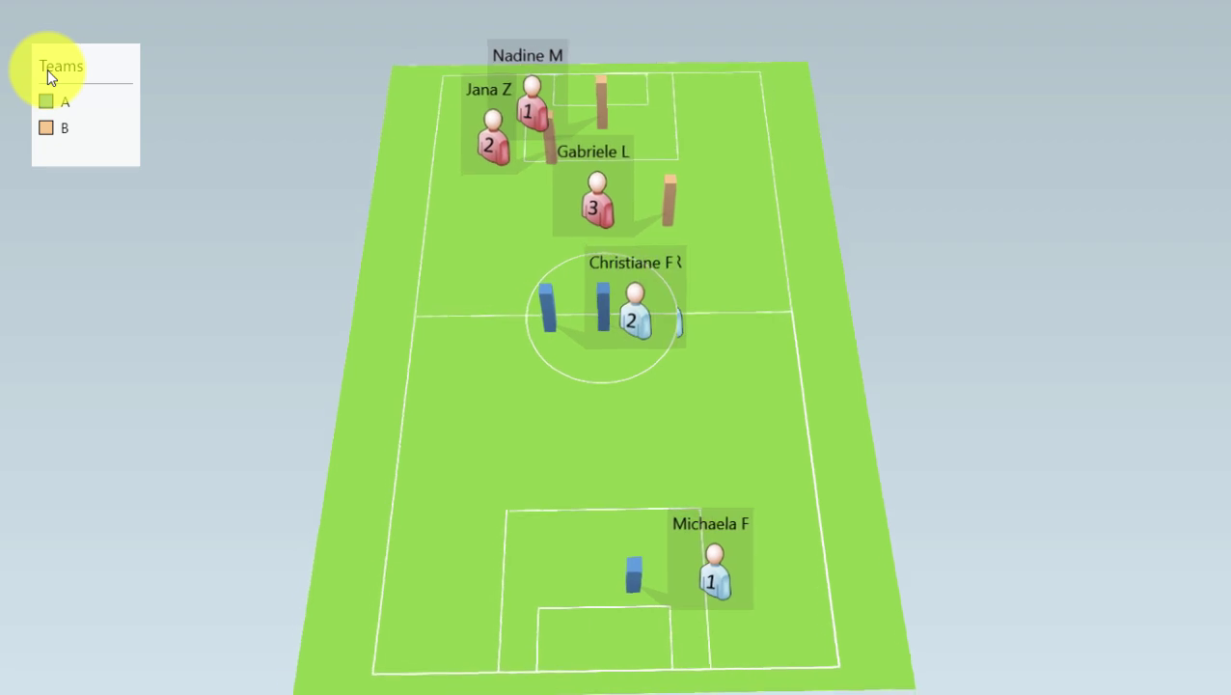
pyautogui.click(47, 69)
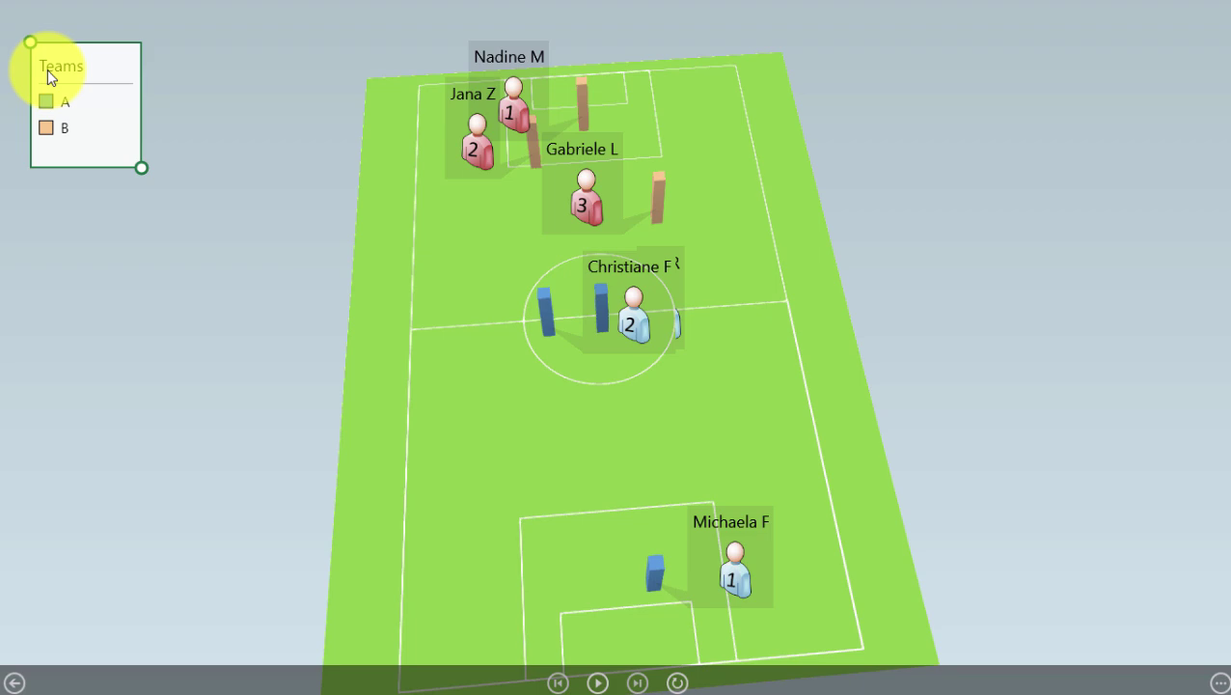
pyautogui.press('Escape')
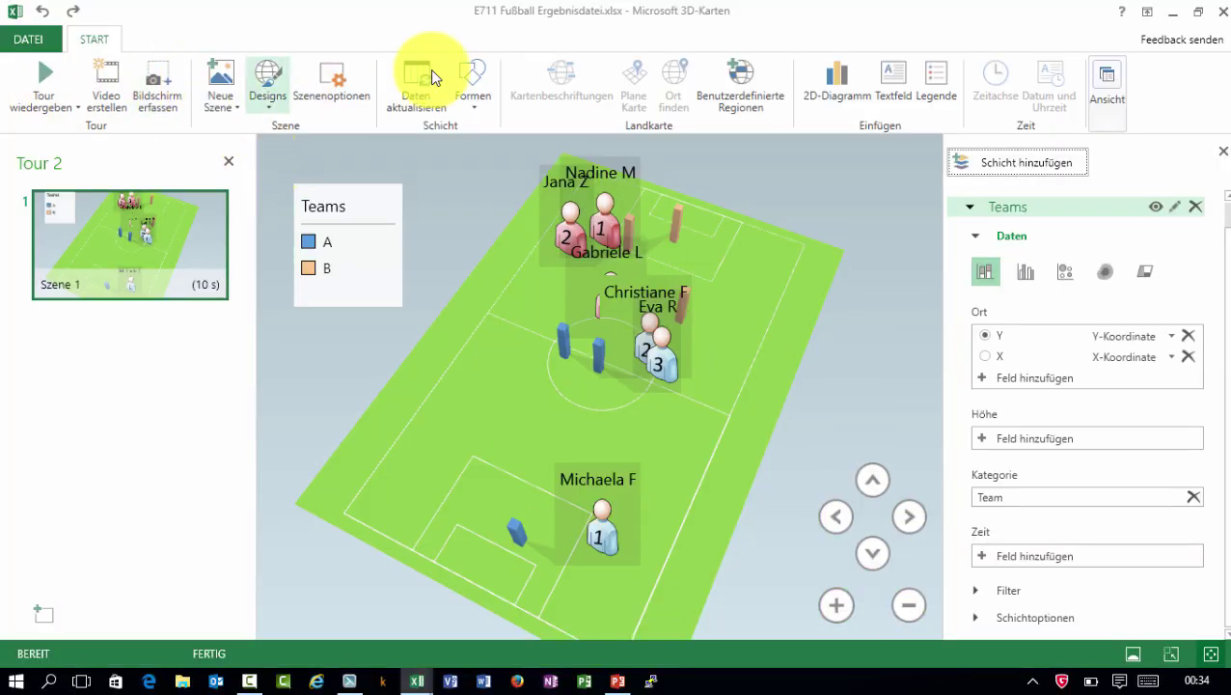
# Back in the workbook, select E3 and open Tour 1 in 3D Maps
pyautogui.click(1174, 12)
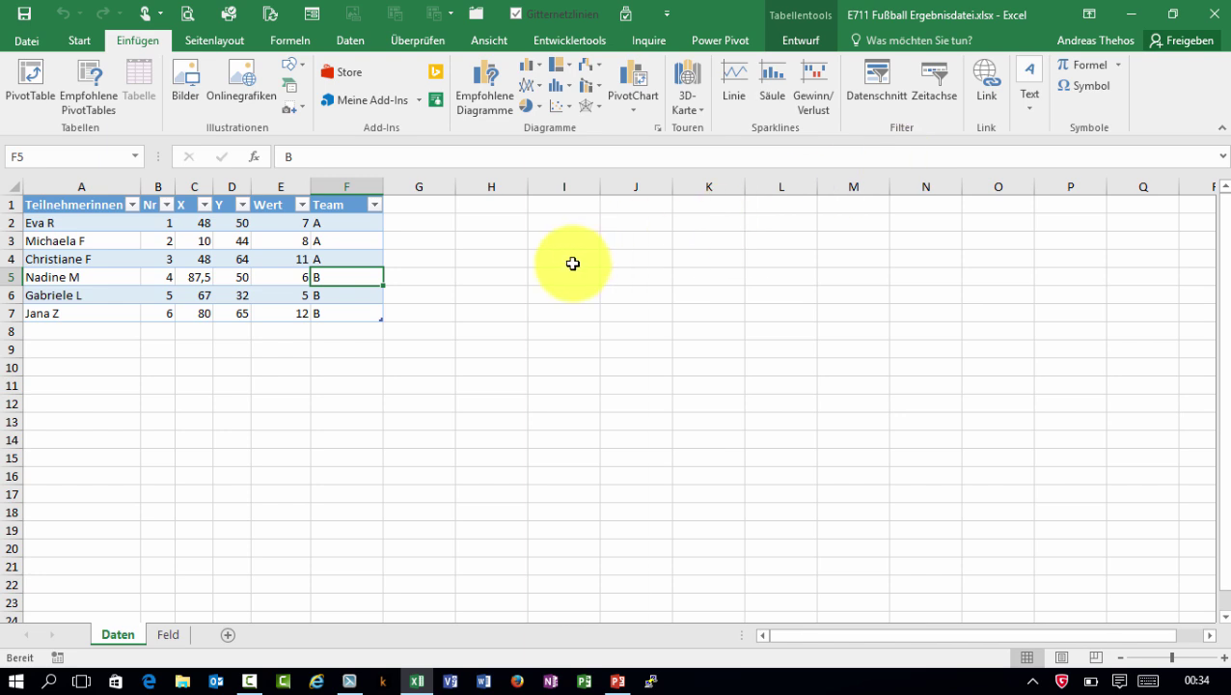
pyautogui.click(276, 241)
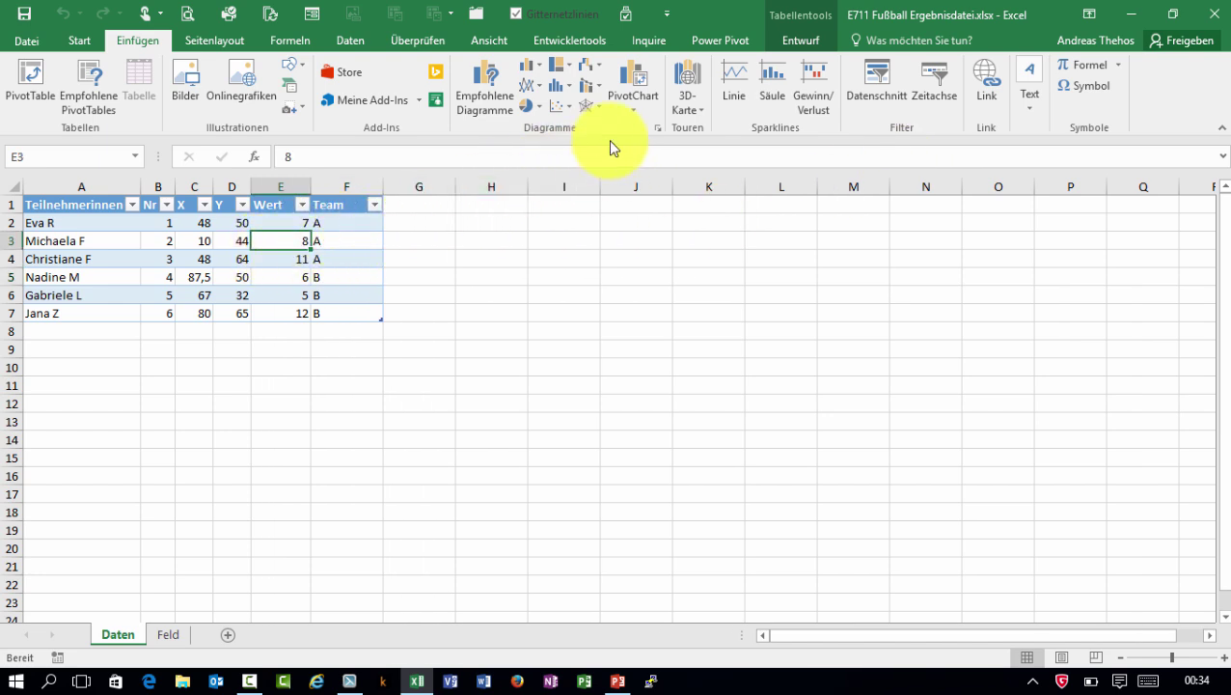
pyautogui.click(693, 98)
pyautogui.click(701, 128)
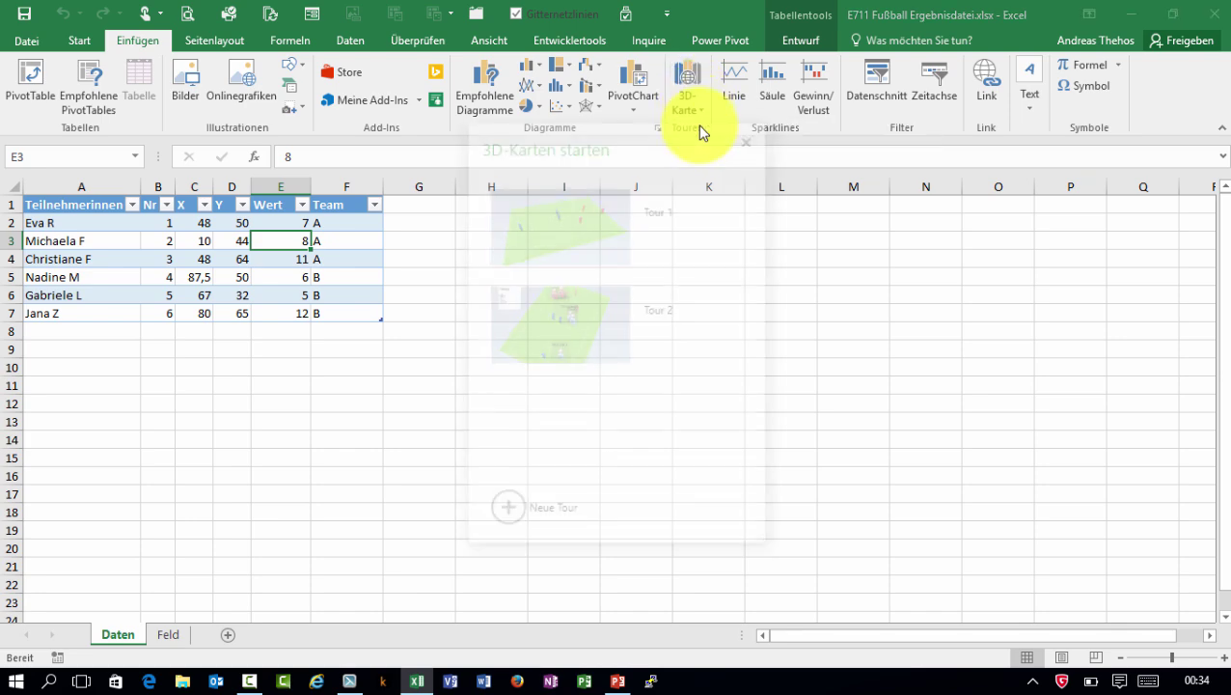
pyautogui.click(583, 212)
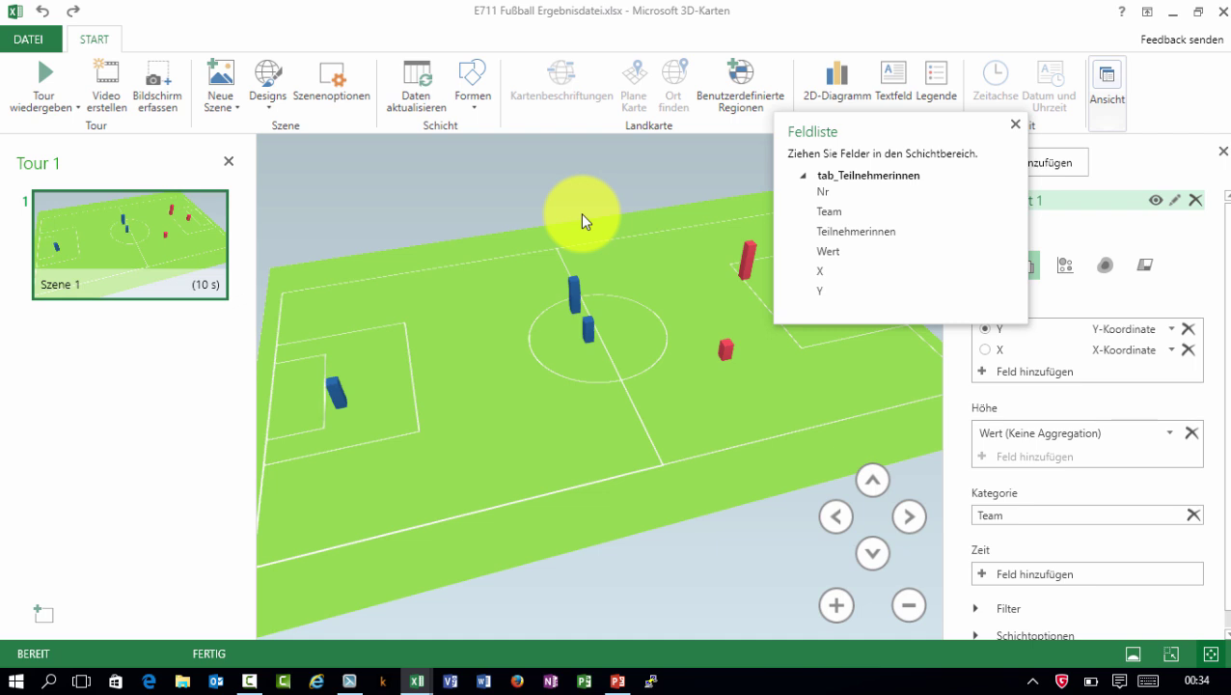
# Close the Feldliste and check the data cards of the team columns on the pitch
pyautogui.click(1015, 123)
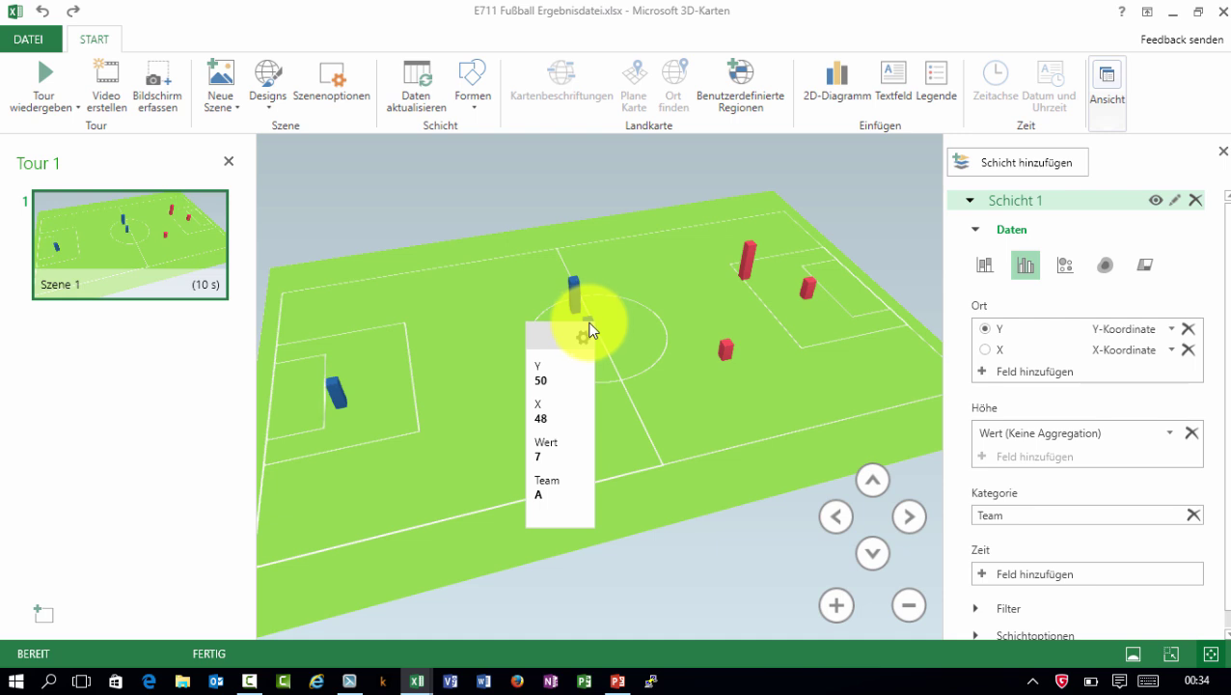
pyautogui.moveTo(575, 300)
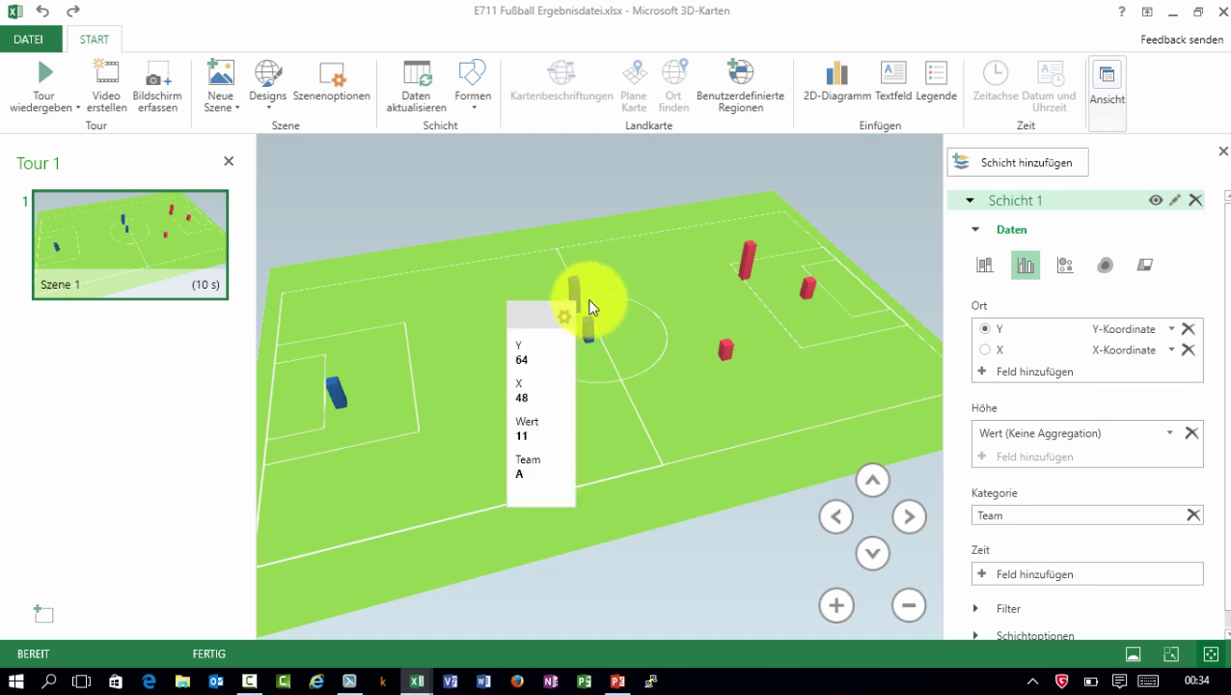
pyautogui.moveTo(724, 343)
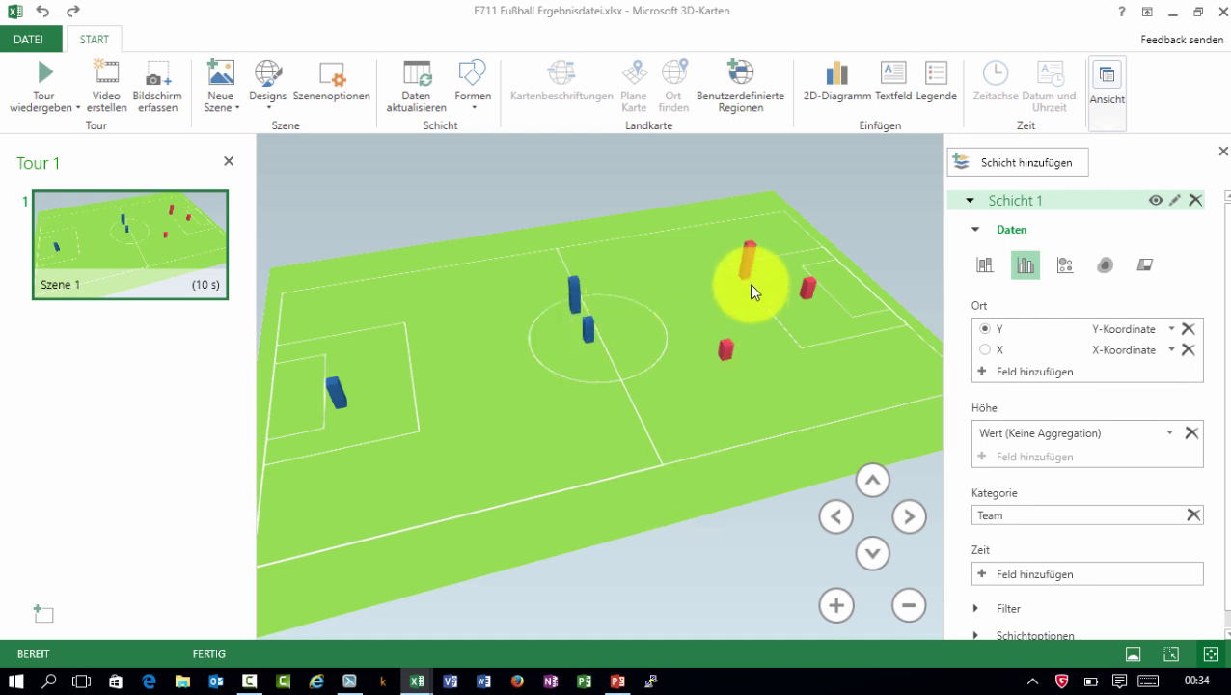
pyautogui.moveTo(748, 273)
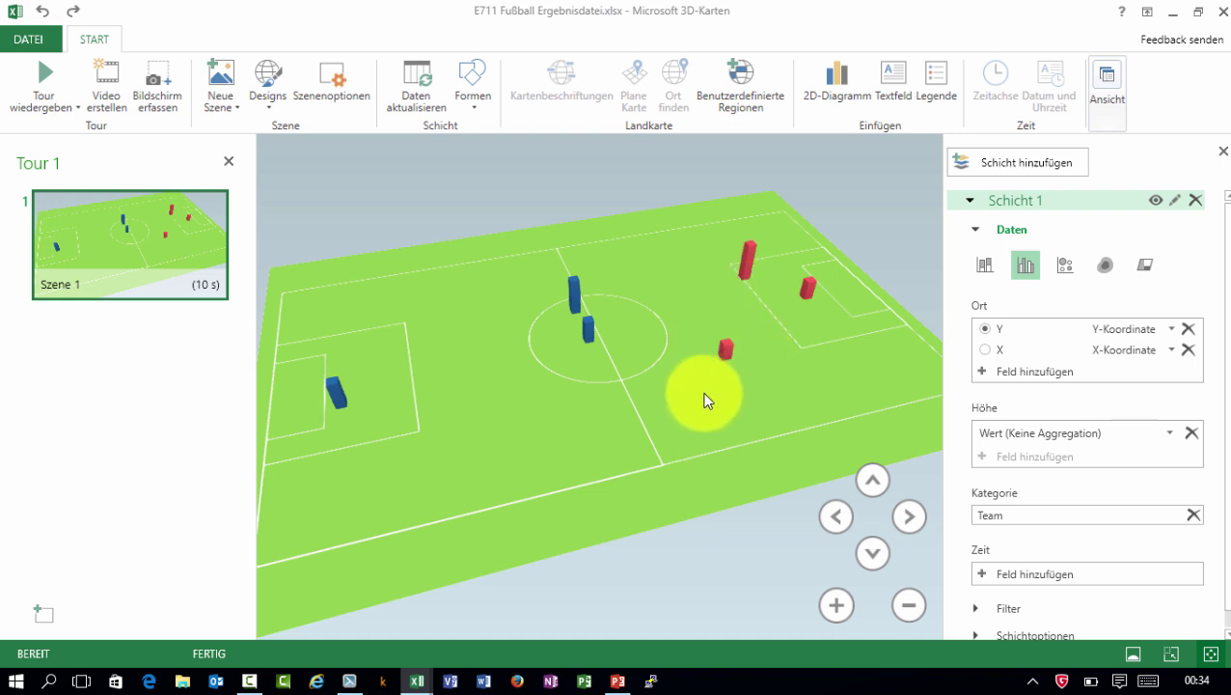
# Add an annotation with the description 'Hallo' to the small red Team B column
pyautogui.rightClick(730, 351)
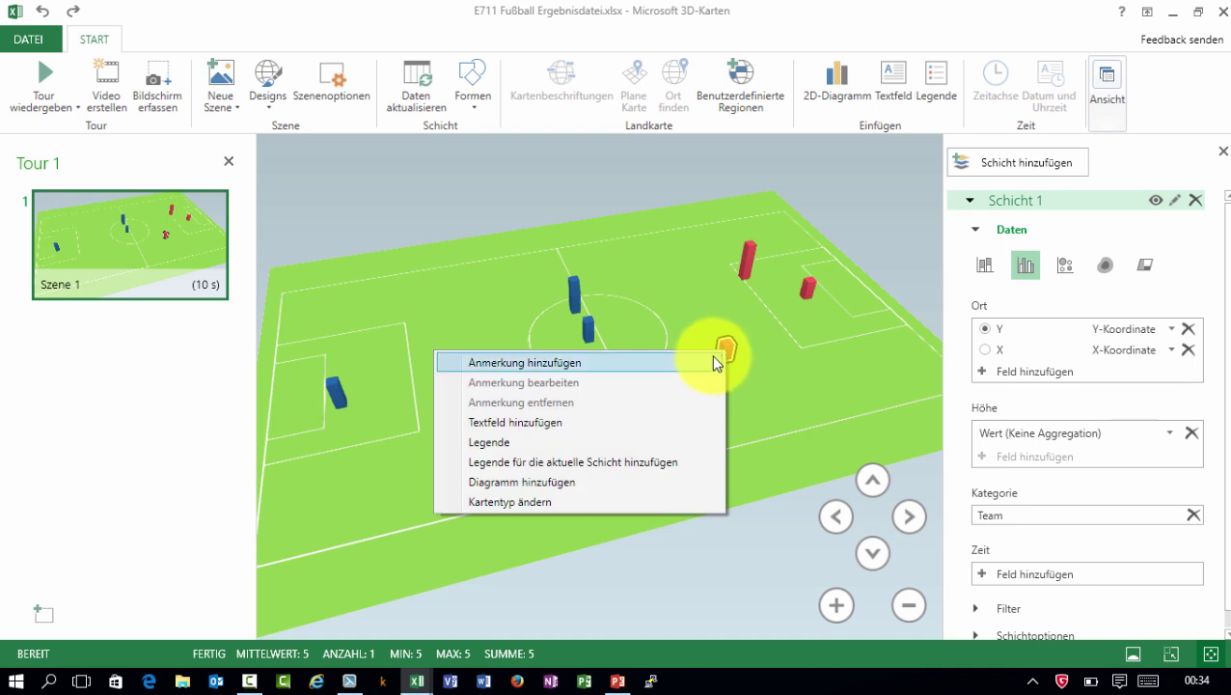
pyautogui.click(583, 361)
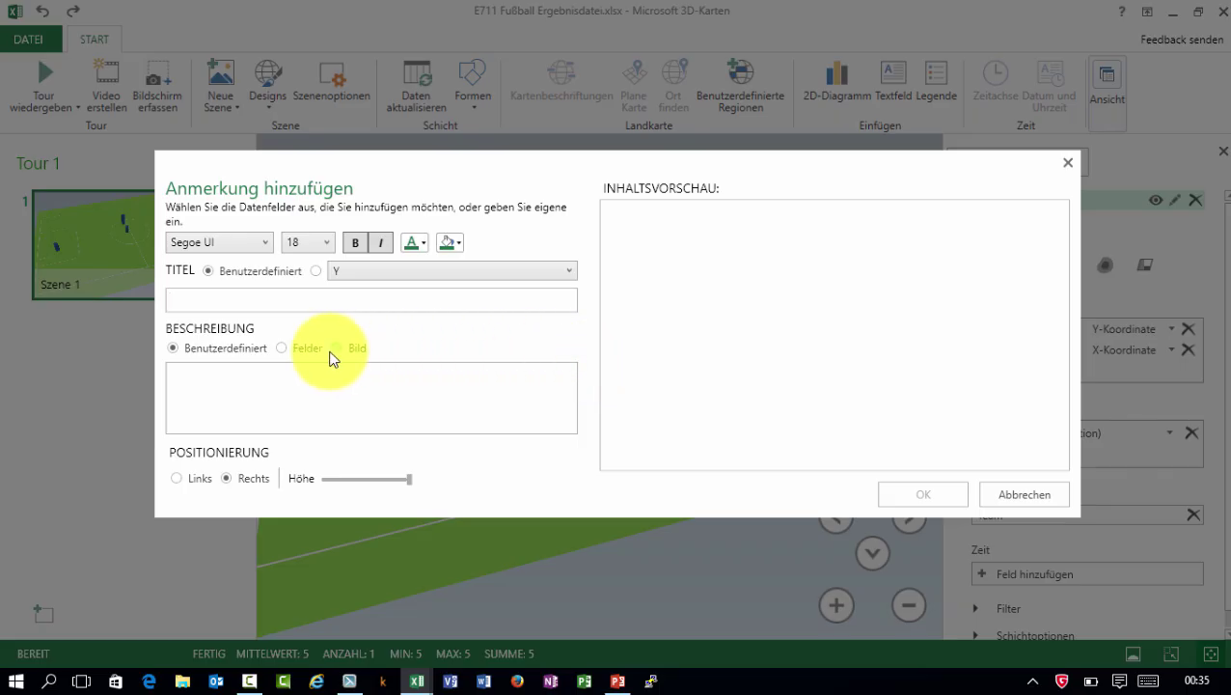
pyautogui.click(286, 381)
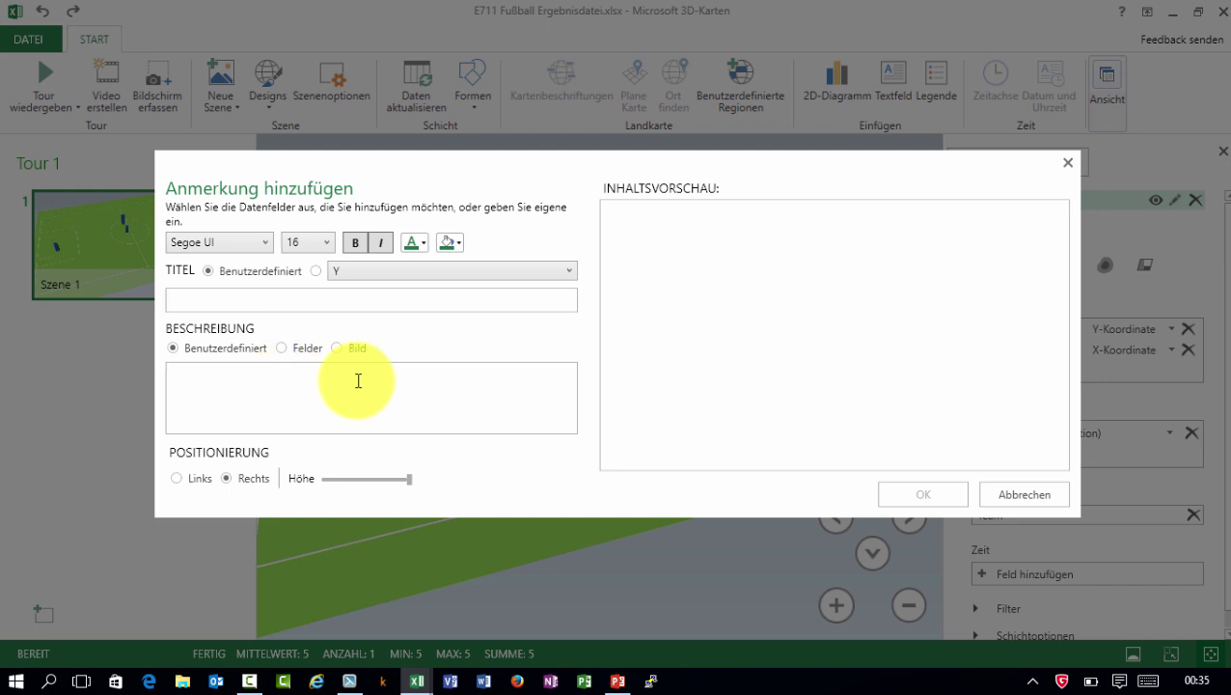
pyautogui.write('Hallo')
pyautogui.click(894, 493)
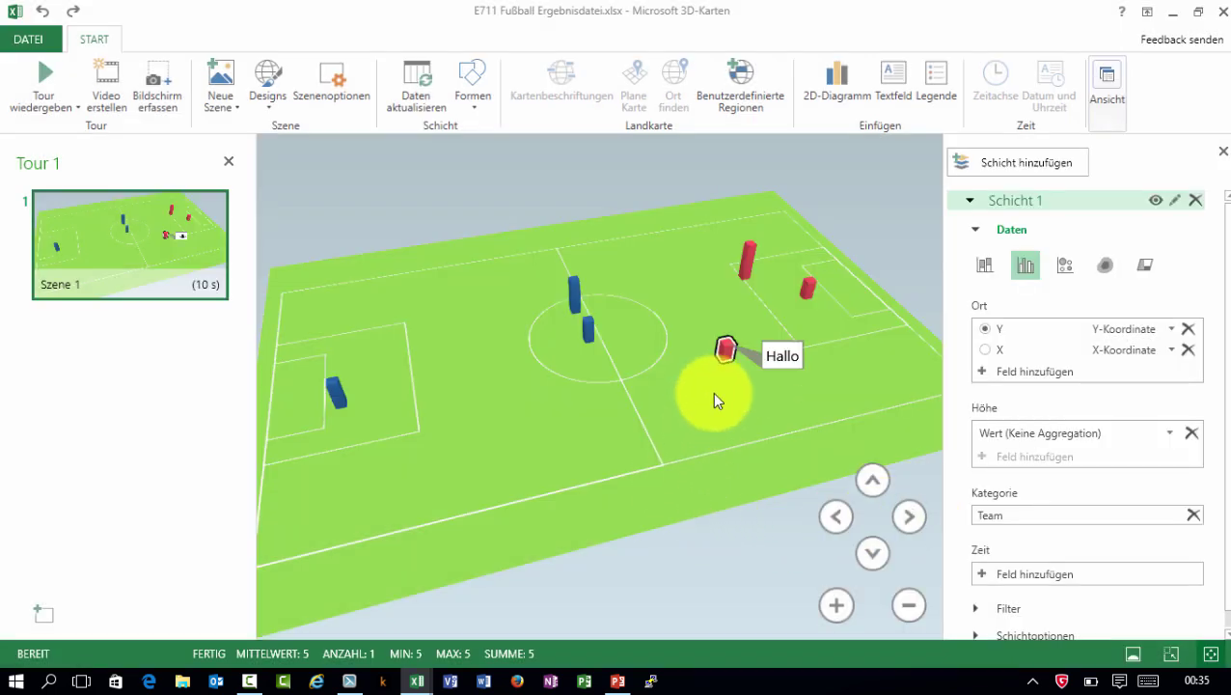
pyautogui.moveTo(771, 373)
pyautogui.rightClick(731, 352)
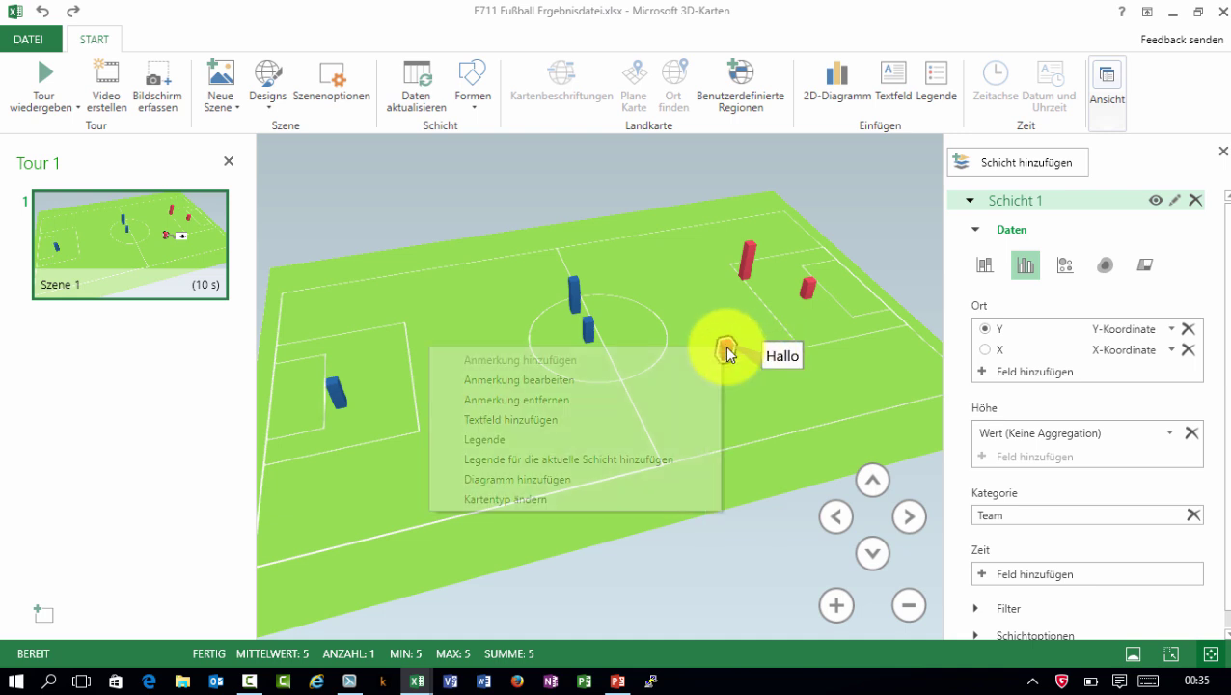
pyautogui.click(533, 379)
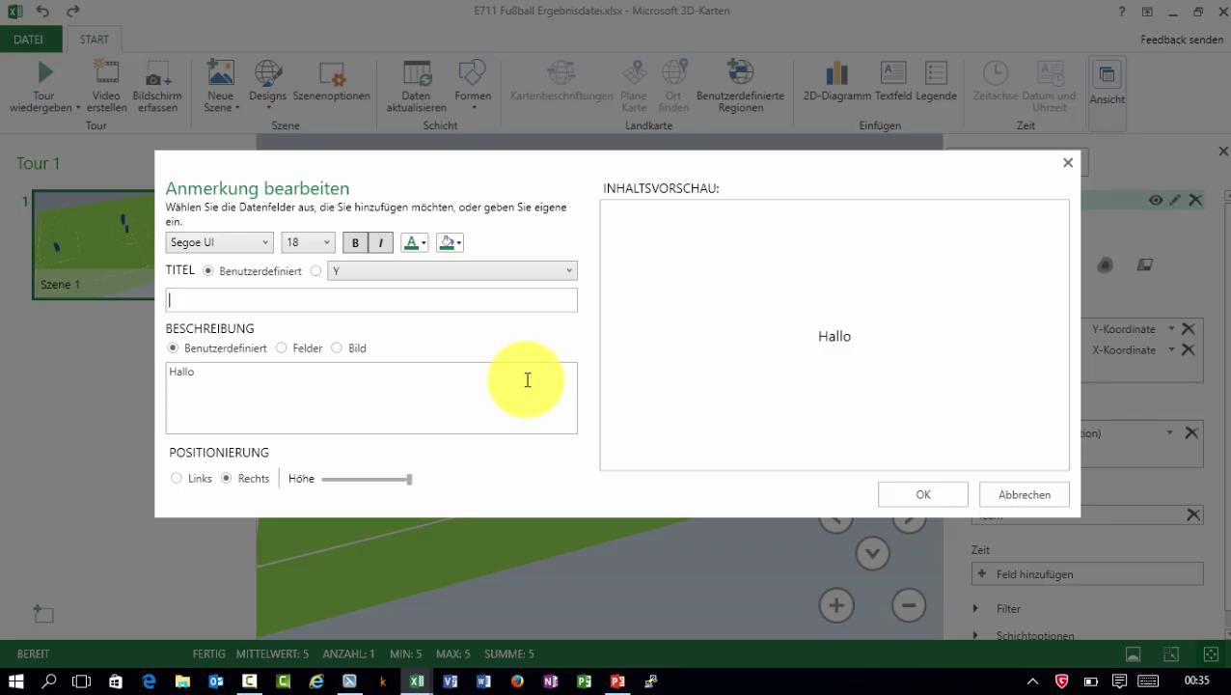
pyautogui.click(287, 352)
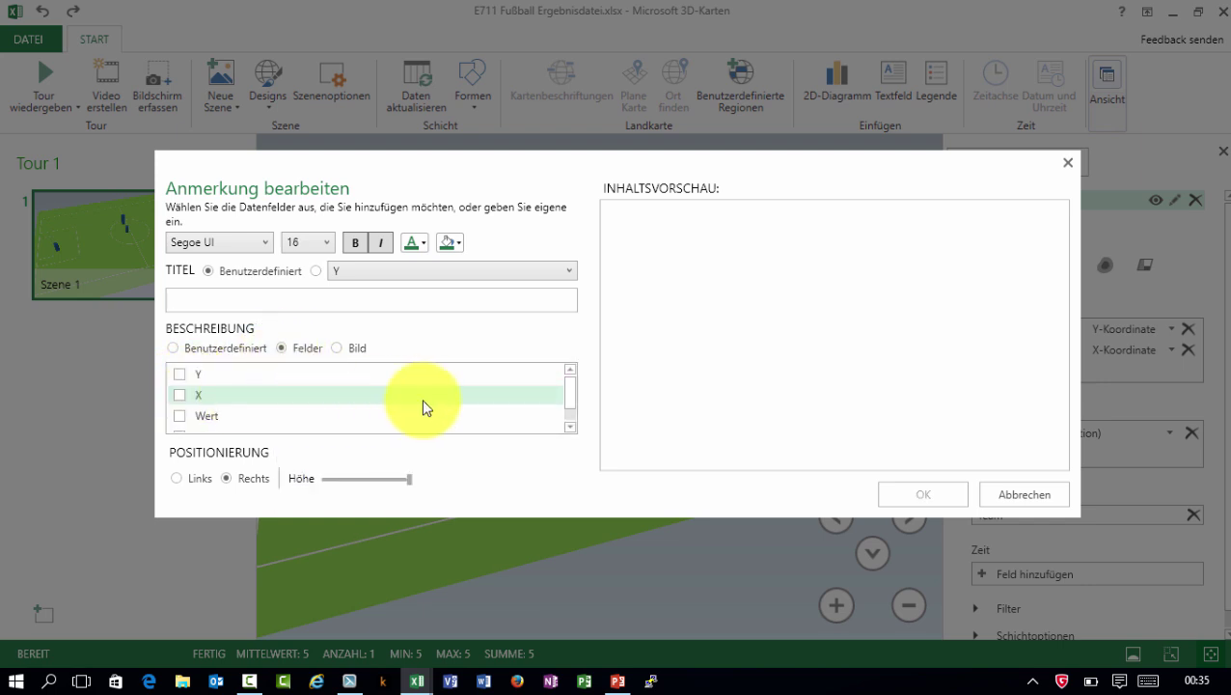
pyautogui.scroll(-1, 566, 411)
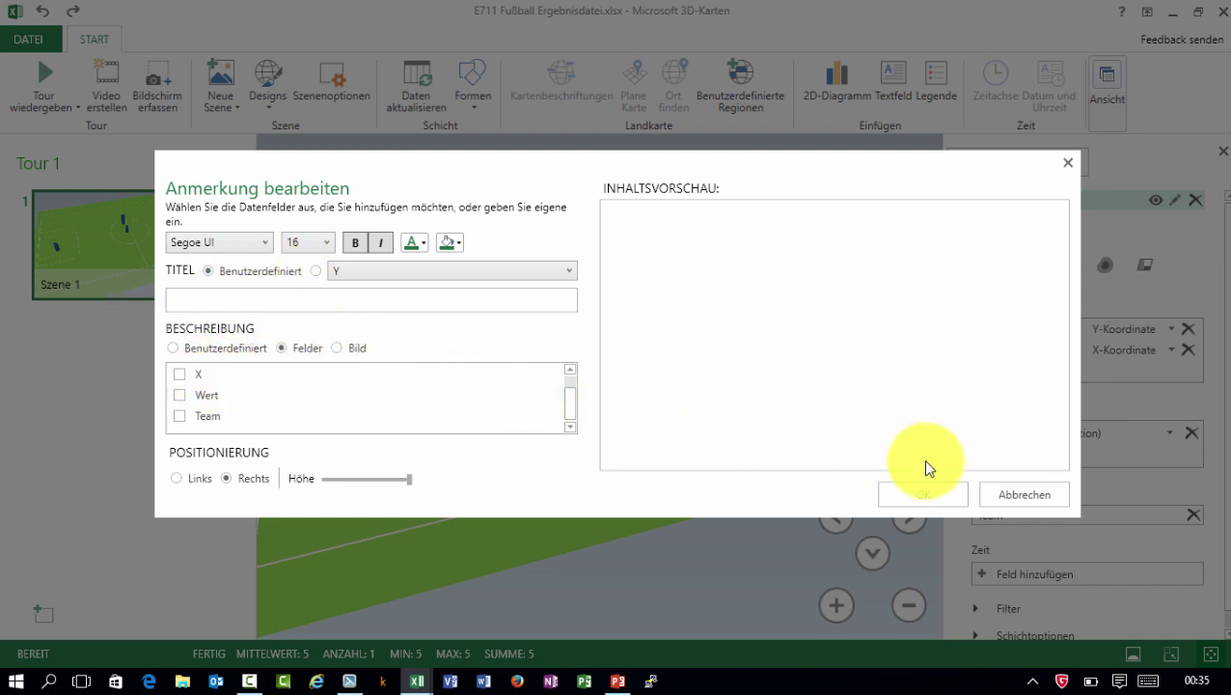
pyautogui.click(1025, 494)
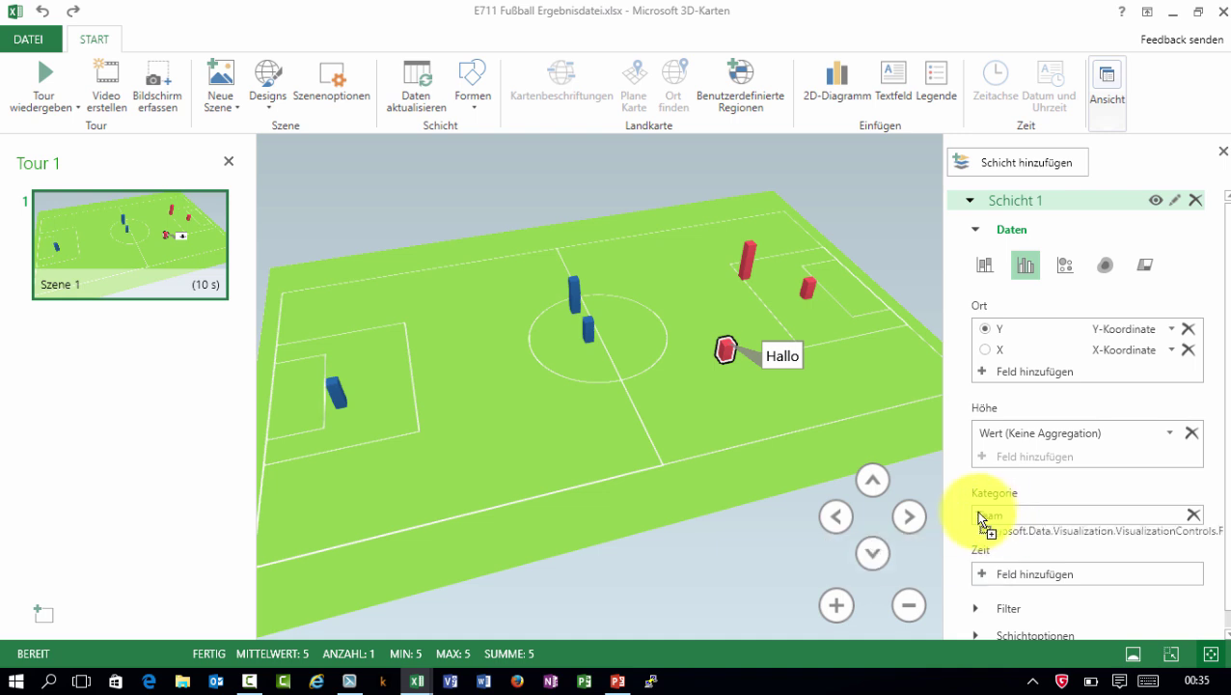
# Replace Team with Teilnehmerinnen as the Schicht 1 category, then close the Feldliste
pyautogui.moveTo(1001, 513); pyautogui.dragTo(911, 431)
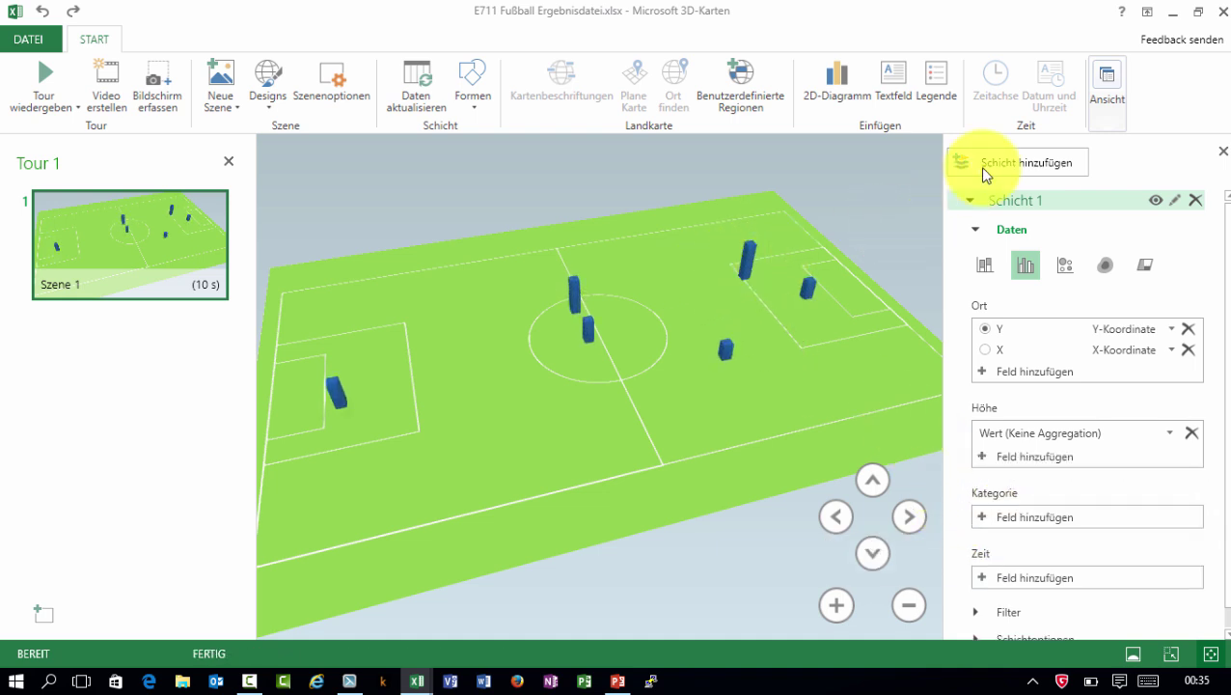
pyautogui.click(1107, 83)
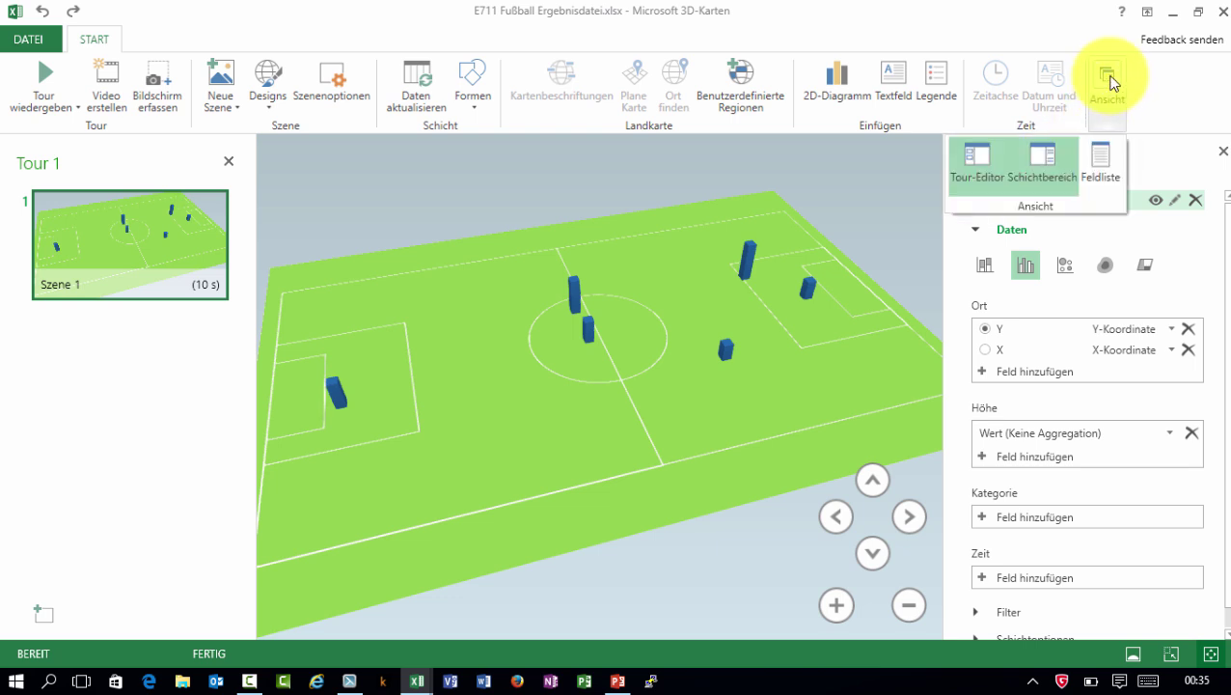
pyautogui.click(1098, 162)
pyautogui.moveTo(898, 231)
pyautogui.mouseDown()
pyautogui.moveTo(924, 397)
pyautogui.moveTo(1033, 526)
pyautogui.mouseUp()
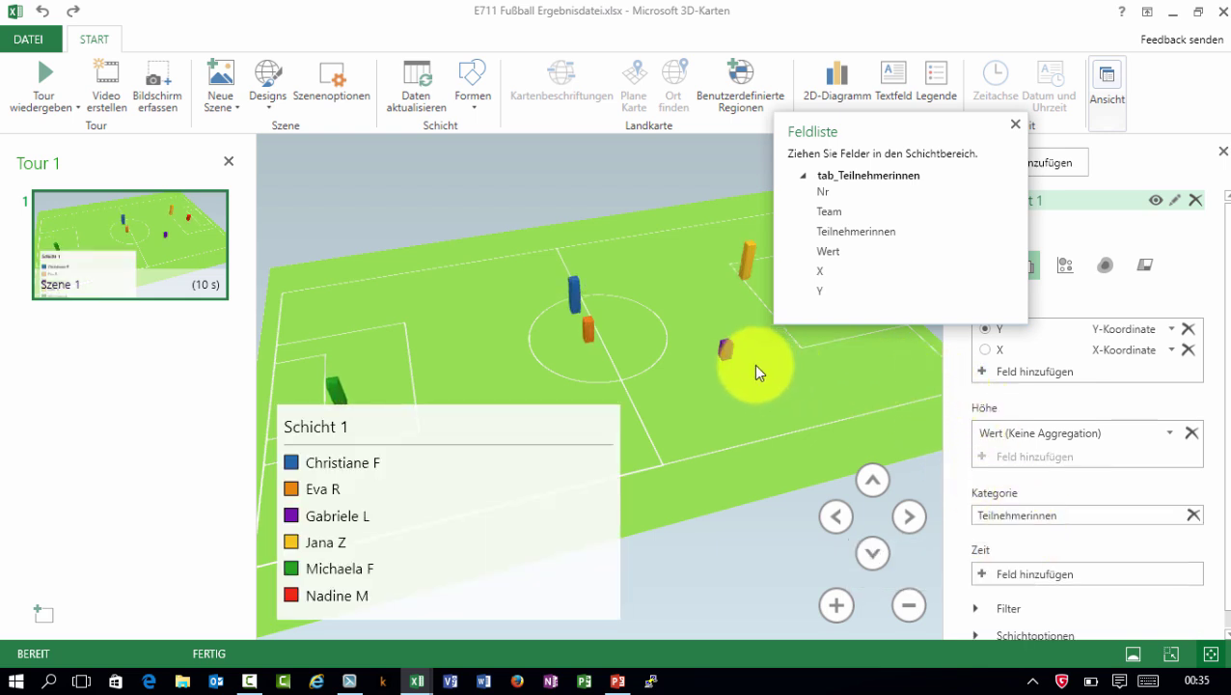
pyautogui.click(577, 422)
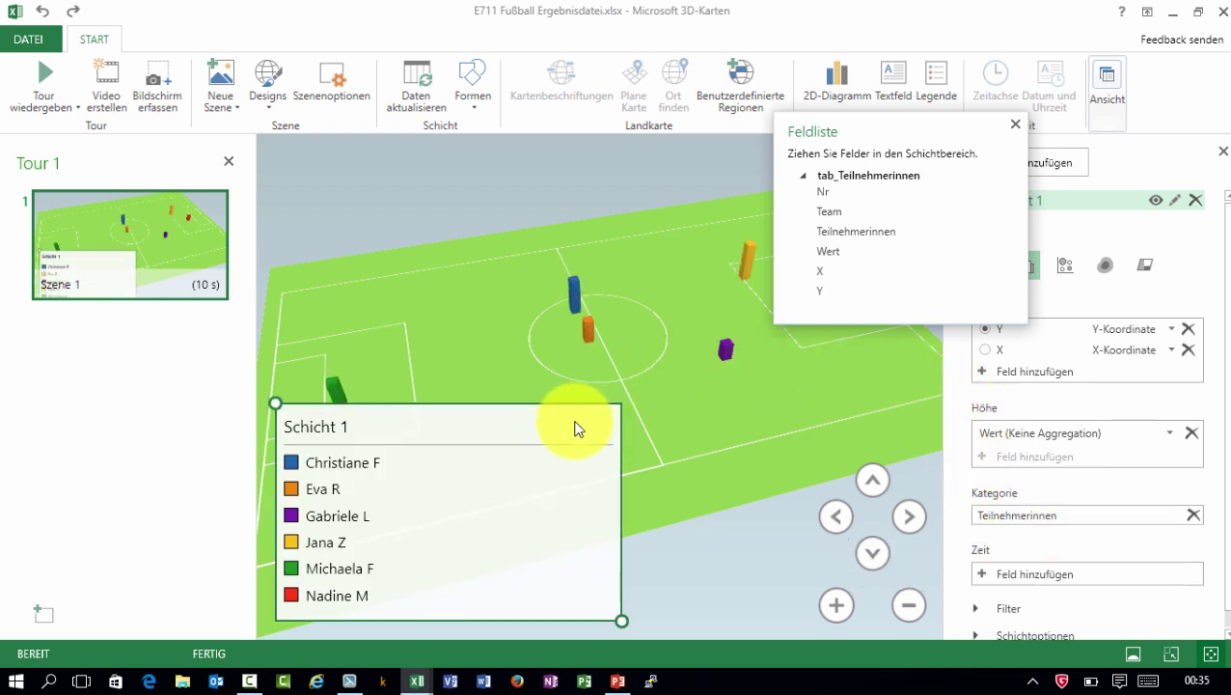
pyautogui.click(289, 386)
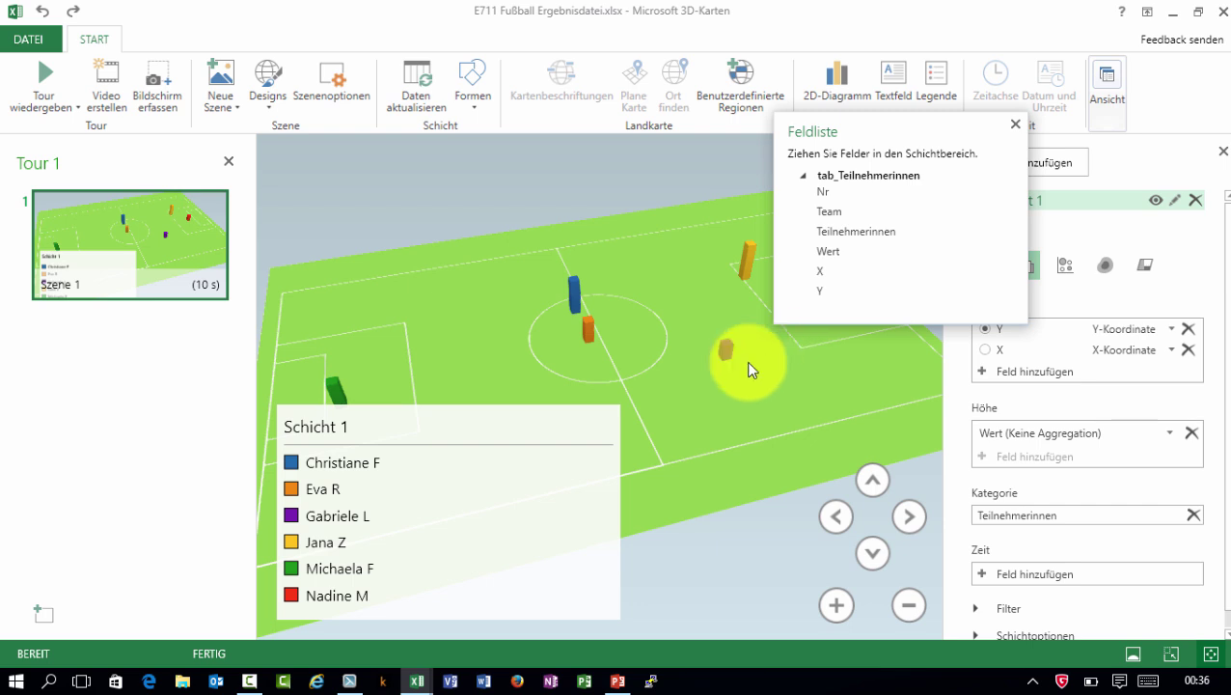
pyautogui.click(1015, 123)
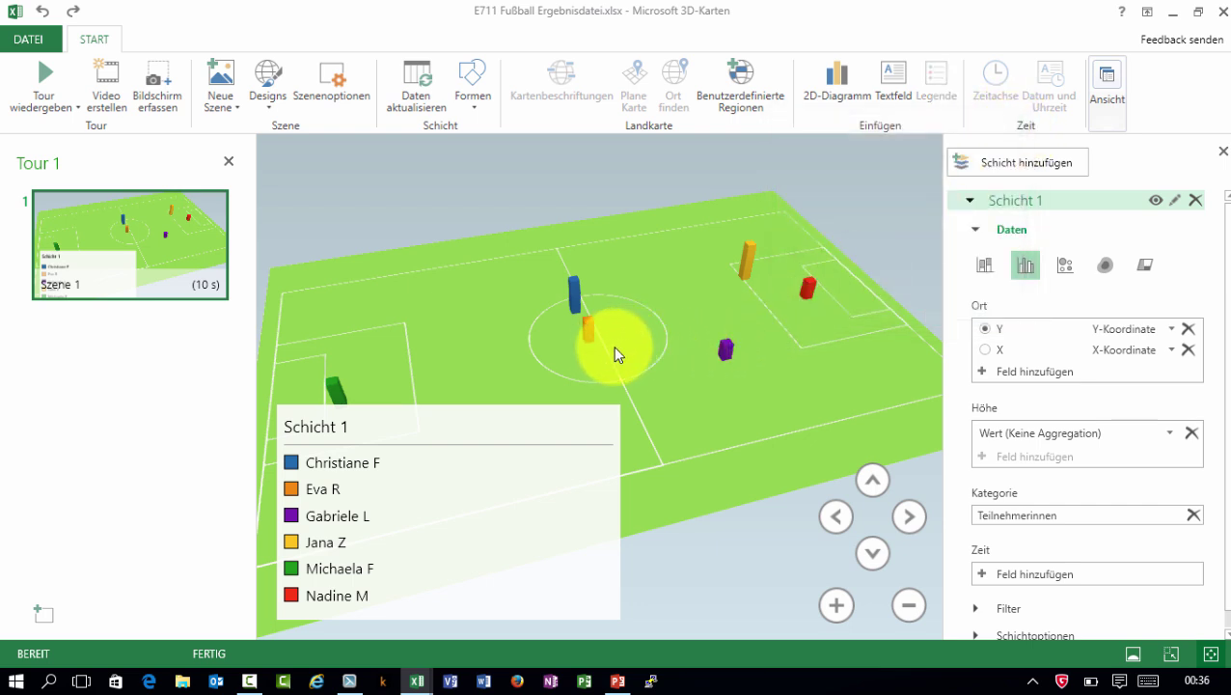
# Annotate the yellow column with a custom title of just the player's name and a small picture description
pyautogui.rightClick(745, 271)
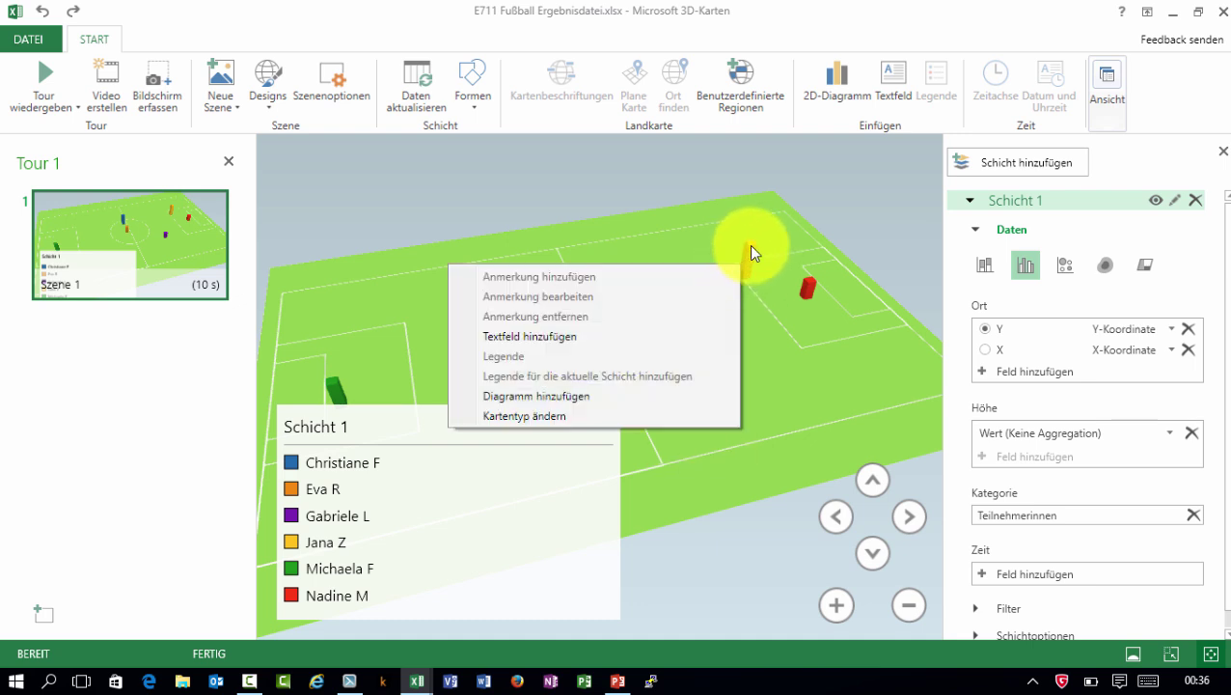
pyautogui.rightClick(749, 246)
pyautogui.click(633, 260)
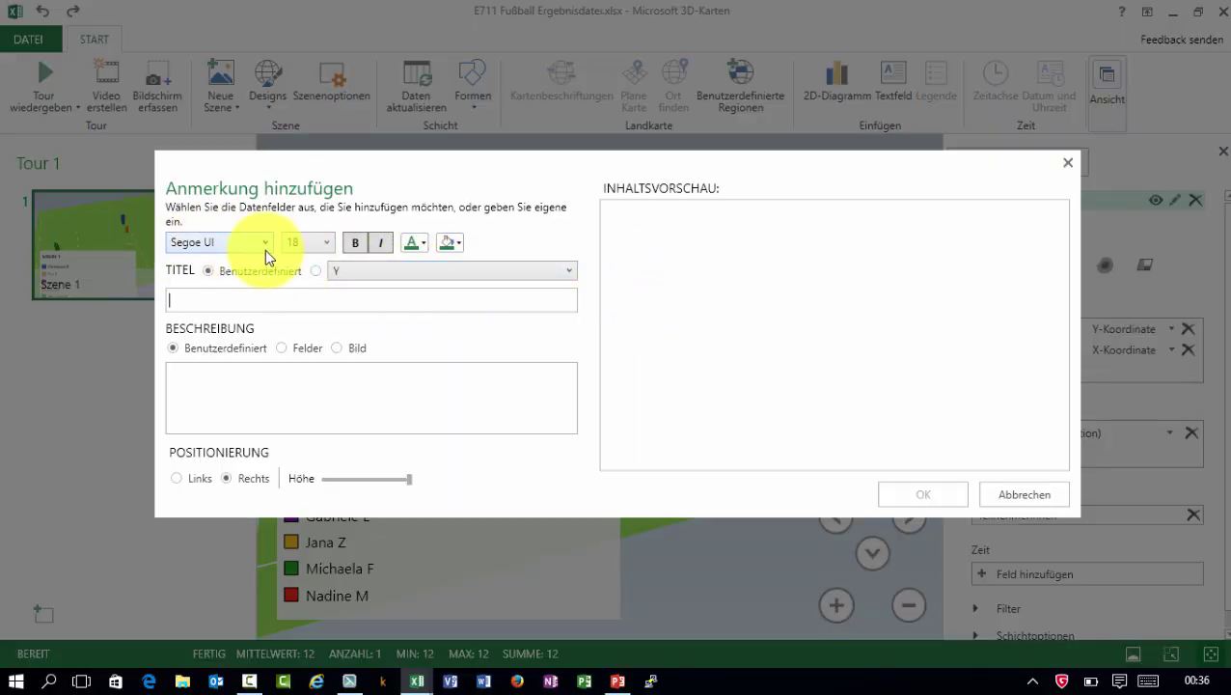
pyautogui.click(316, 271)
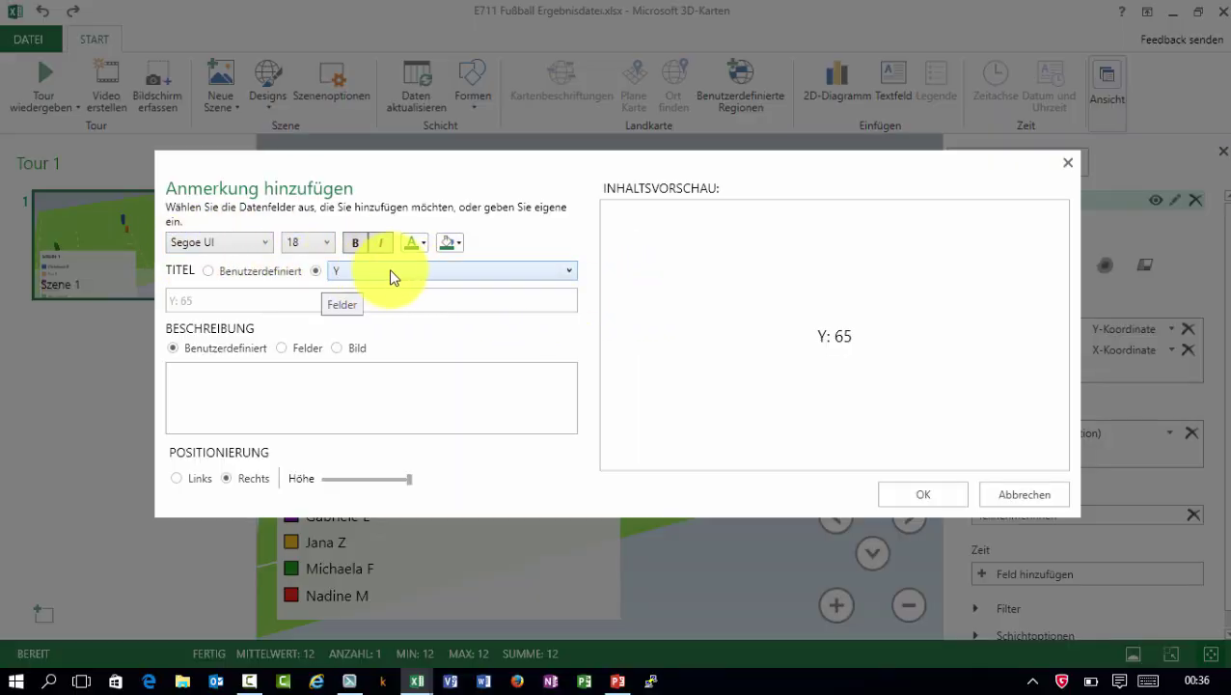
pyautogui.click(391, 272)
pyautogui.click(374, 347)
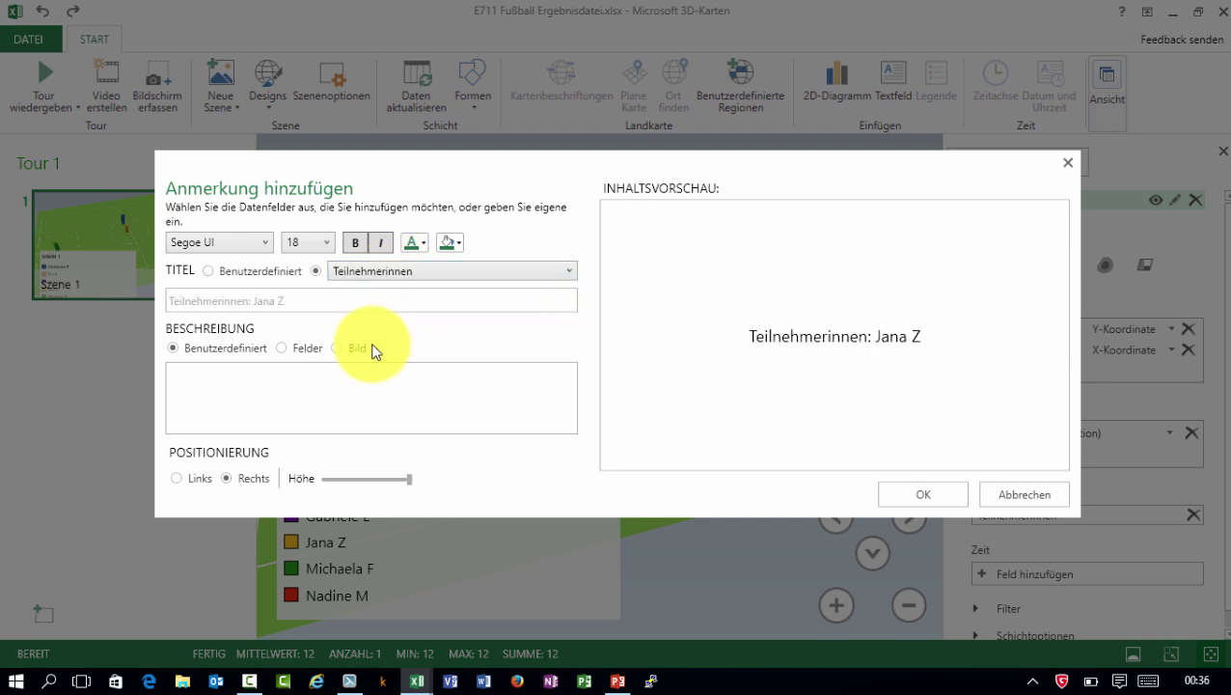
pyautogui.click(213, 271)
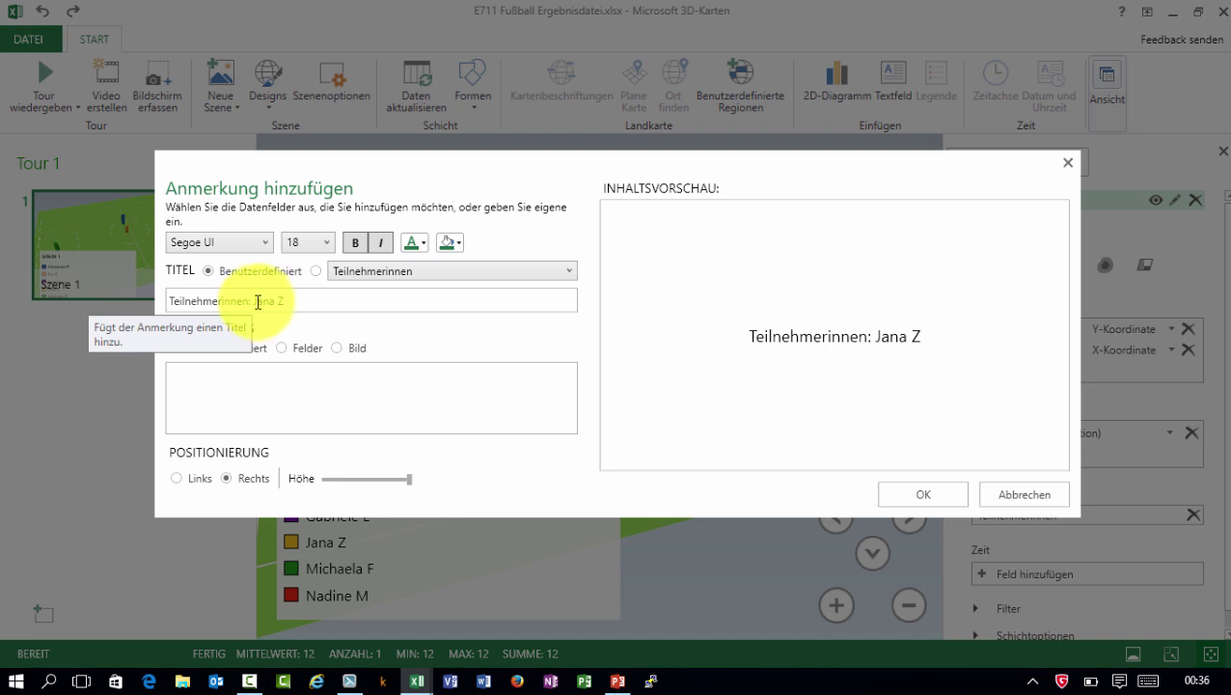
pyautogui.moveTo(256, 301); pyautogui.dragTo(110, 310)
pyautogui.press('BackSpace')
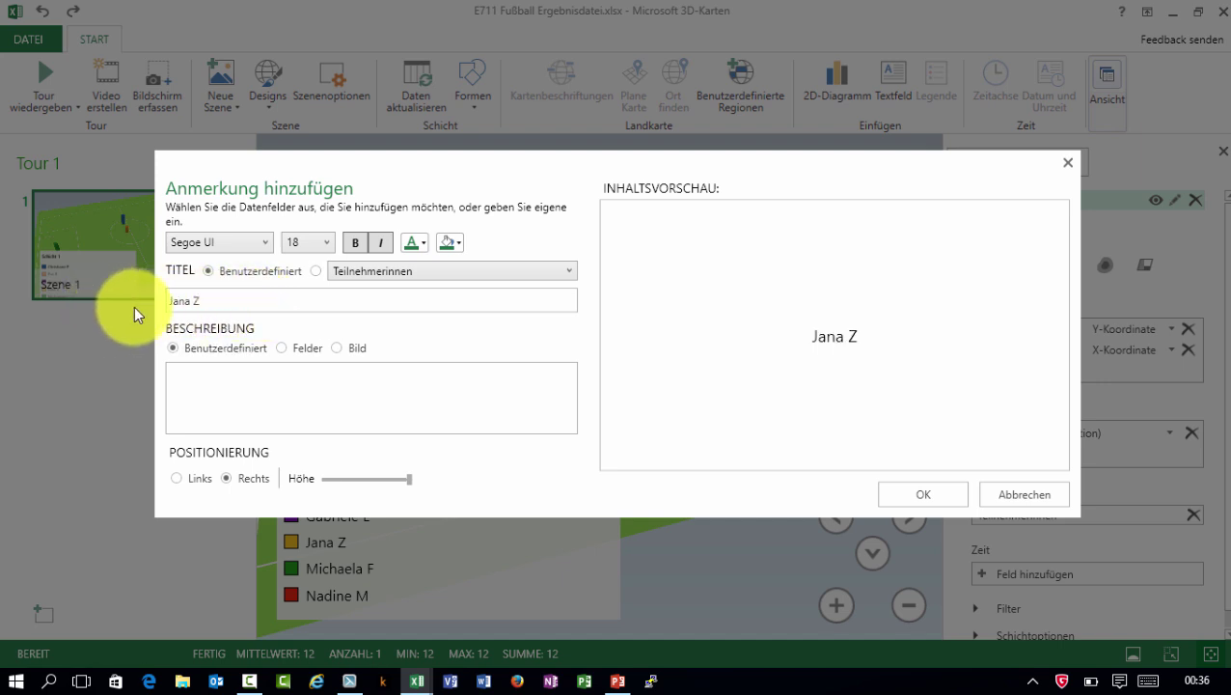
pyautogui.click(335, 348)
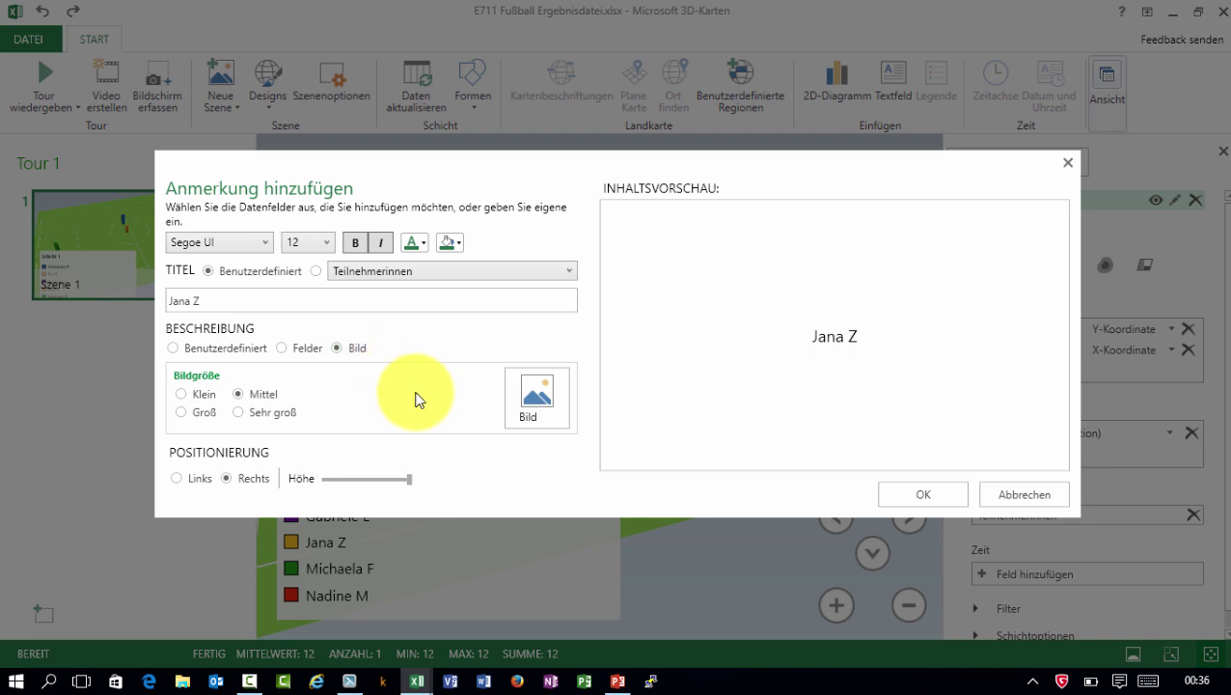
pyautogui.click(212, 398)
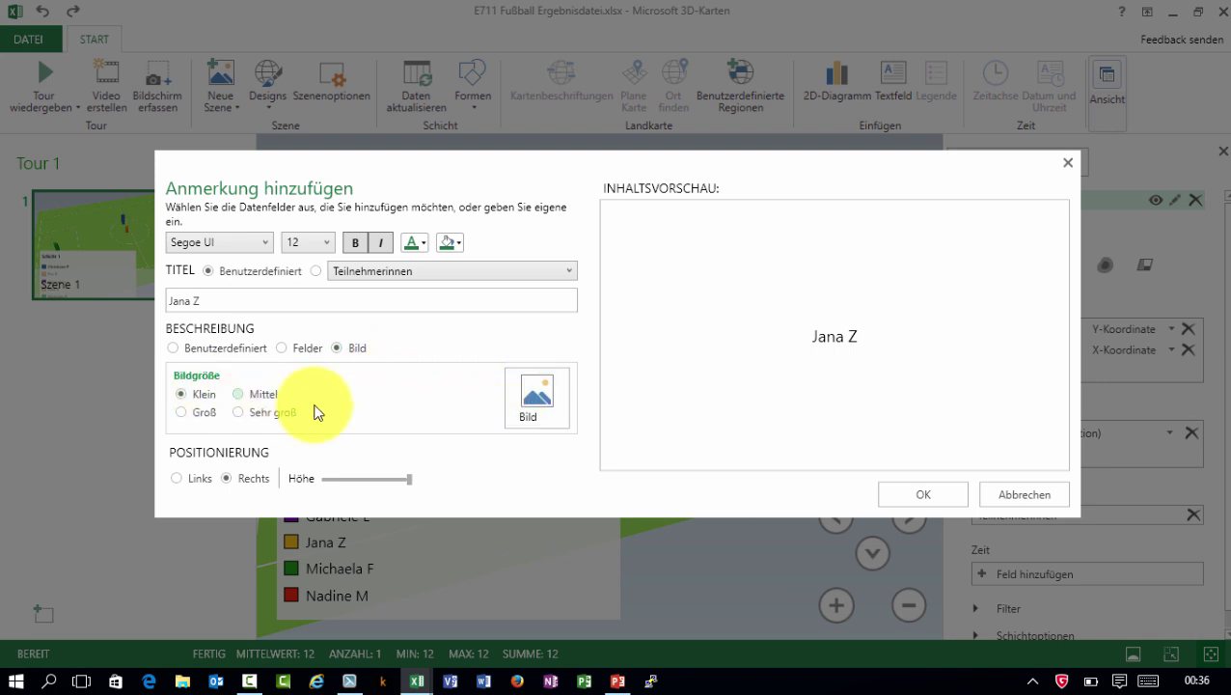
# Insert rot2.png as the annotation picture, set Keine Füllung, and confirm the annotation
pyautogui.click(546, 400)
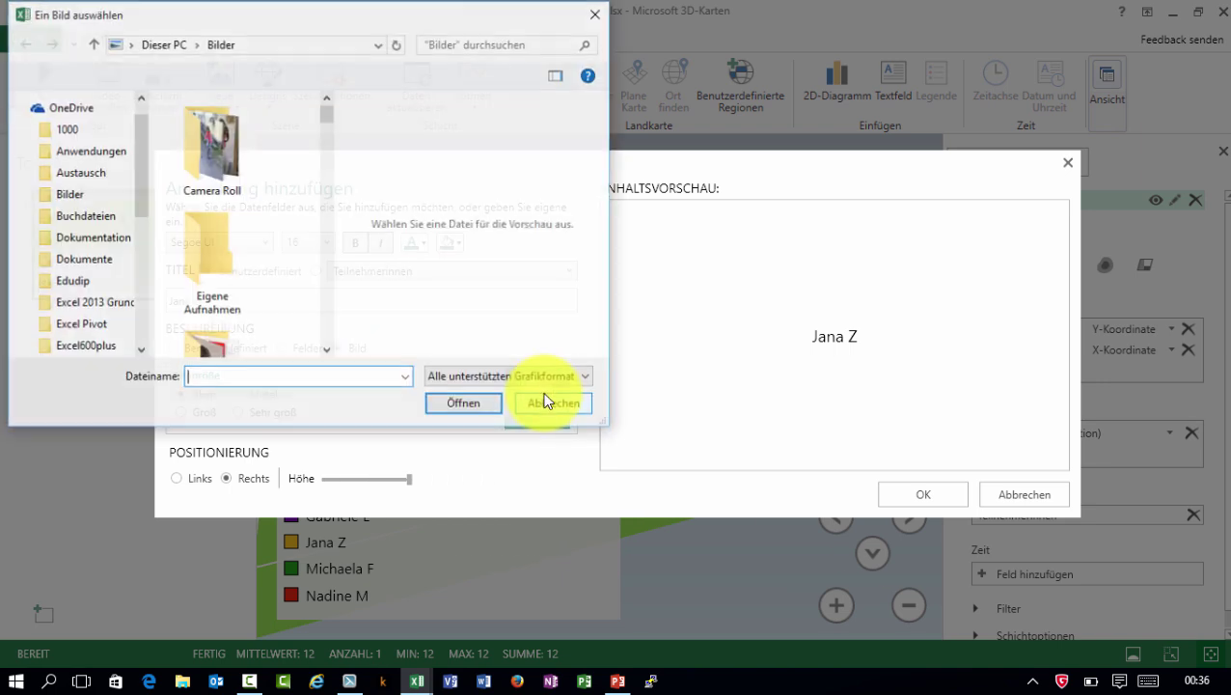
pyautogui.moveTo(325, 114)
pyautogui.mouseDown()
pyautogui.moveTo(327, 311)
pyautogui.moveTo(325, 296)
pyautogui.mouseUp()
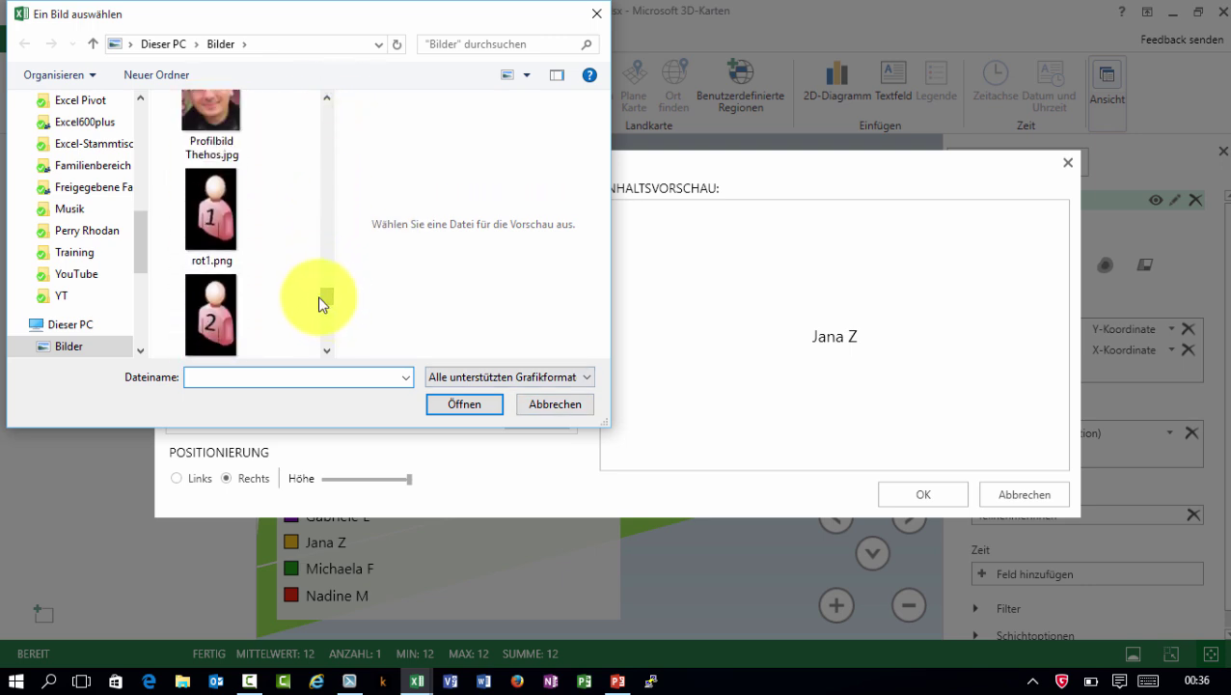
pyautogui.click(217, 322)
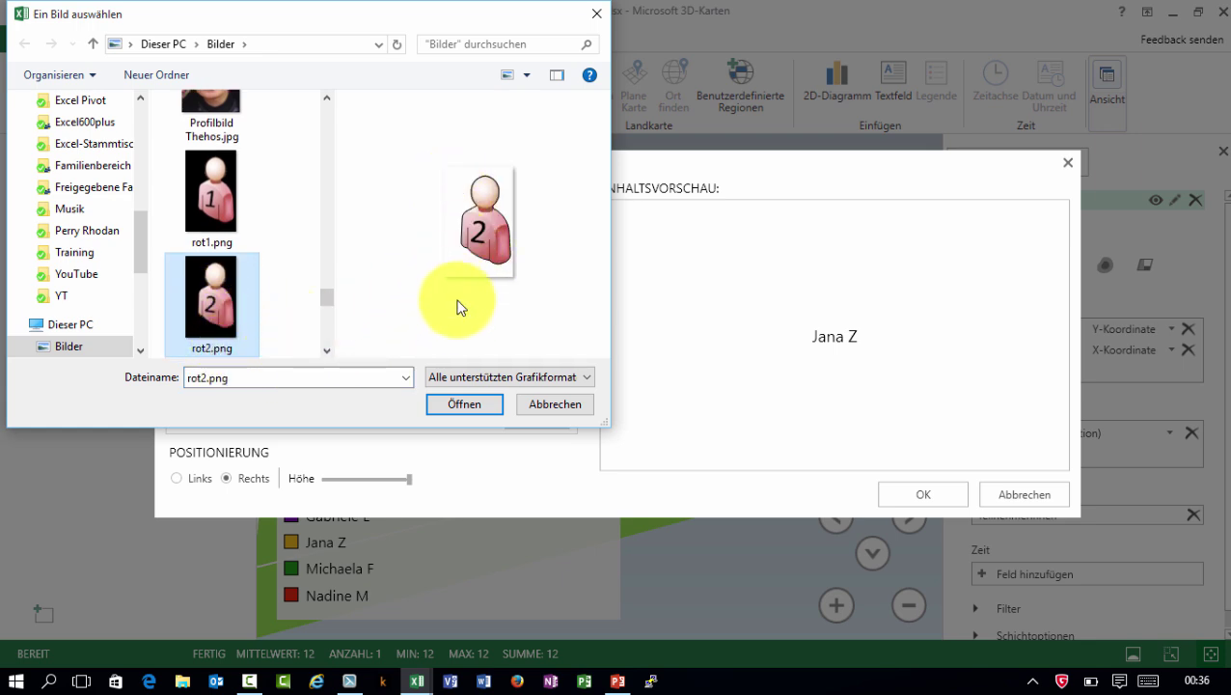
pyautogui.click(467, 405)
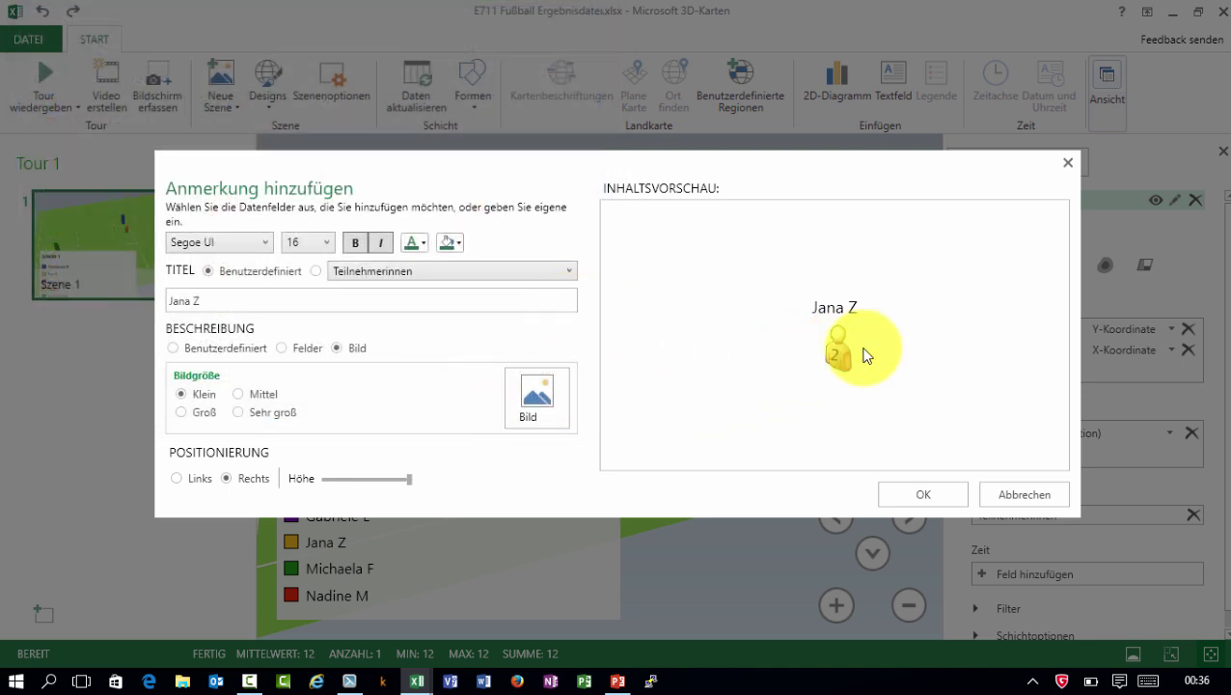
pyautogui.click(461, 245)
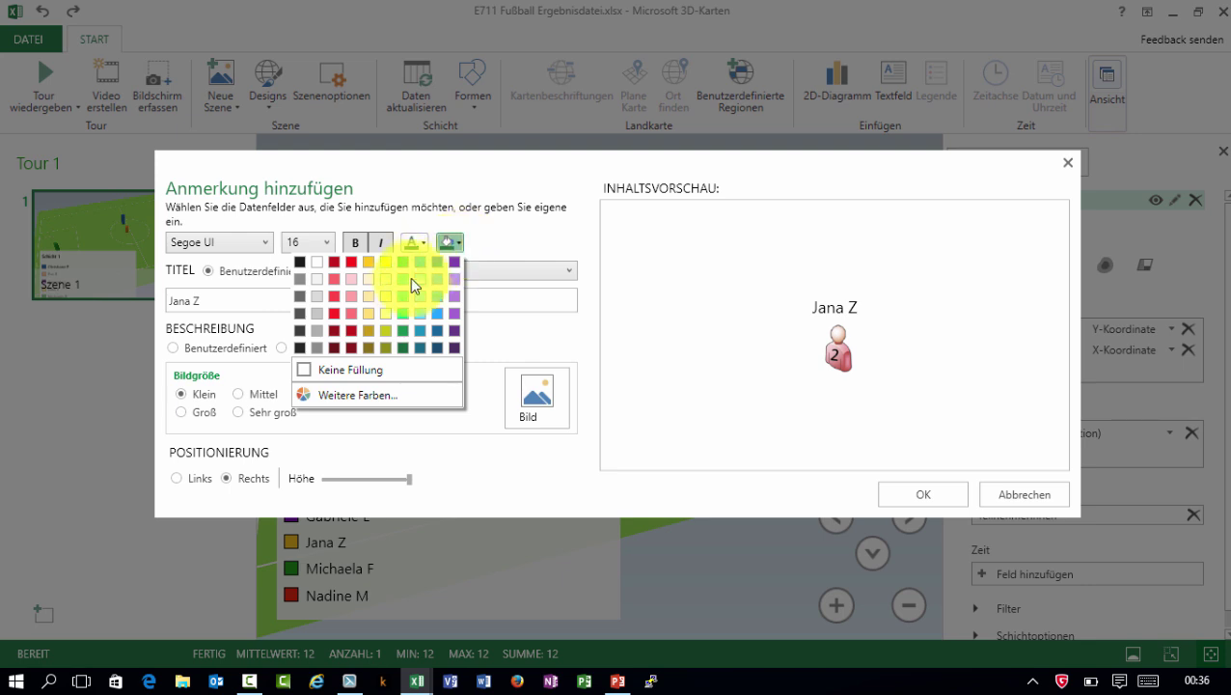
pyautogui.click(328, 369)
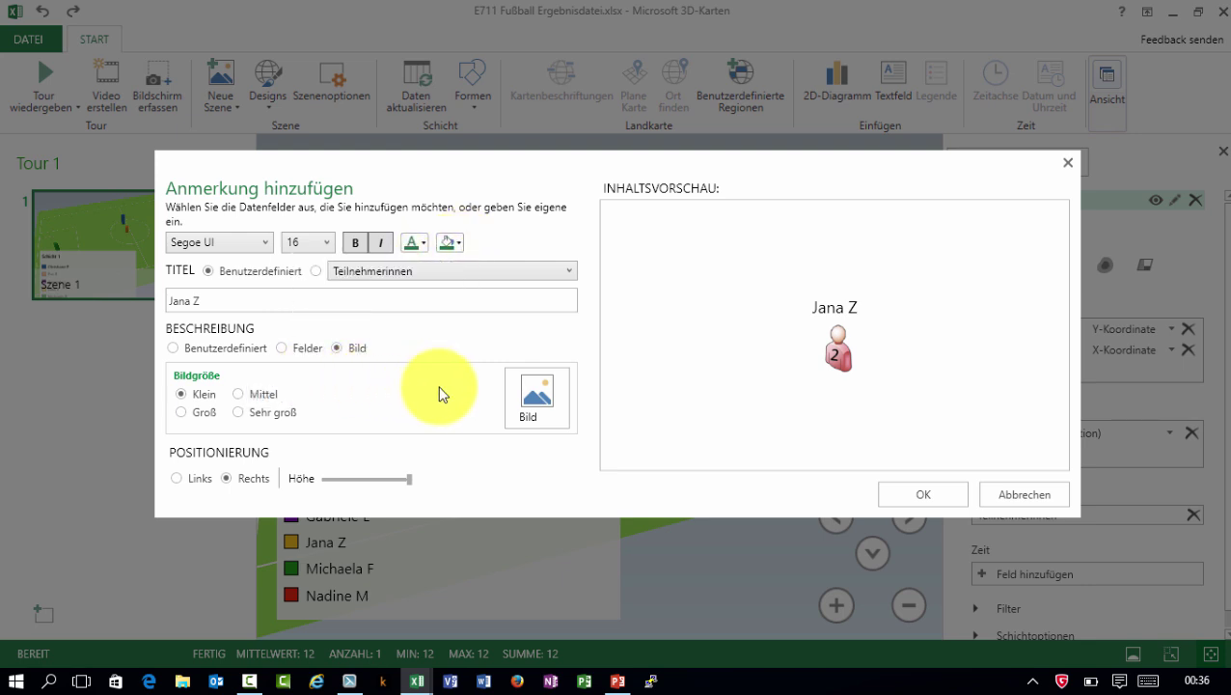
pyautogui.click(932, 495)
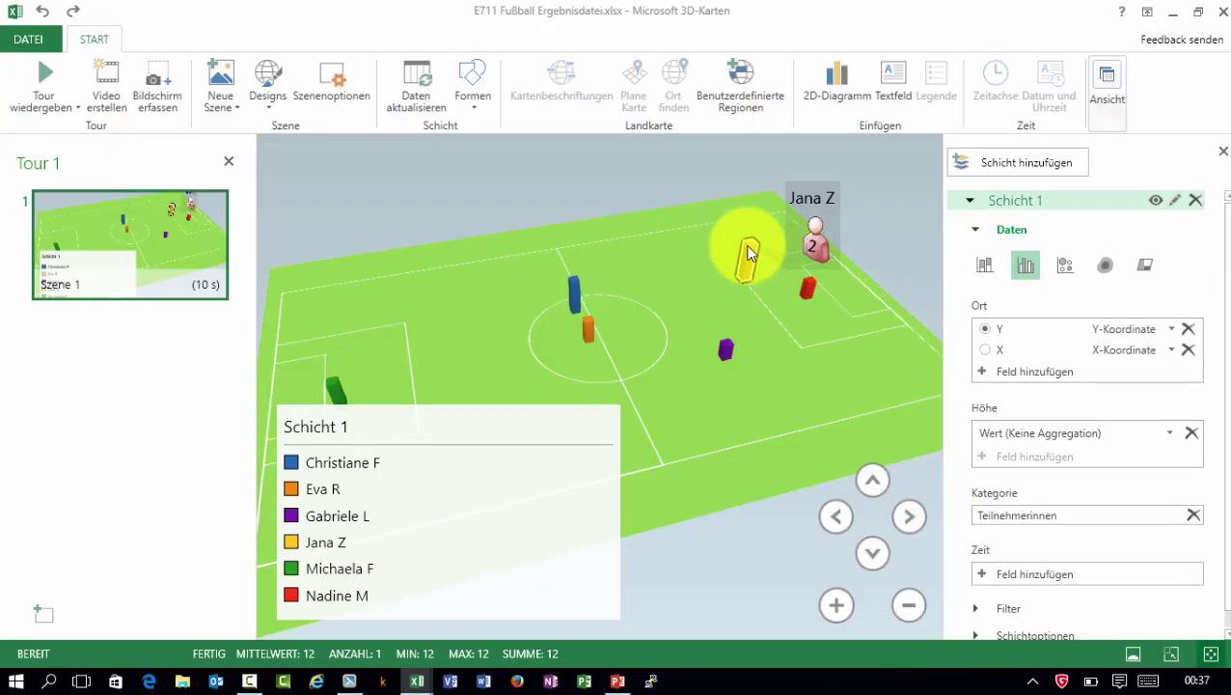
# Rotate the pitch back and forth, then select the red player's column
pyautogui.click(781, 310)
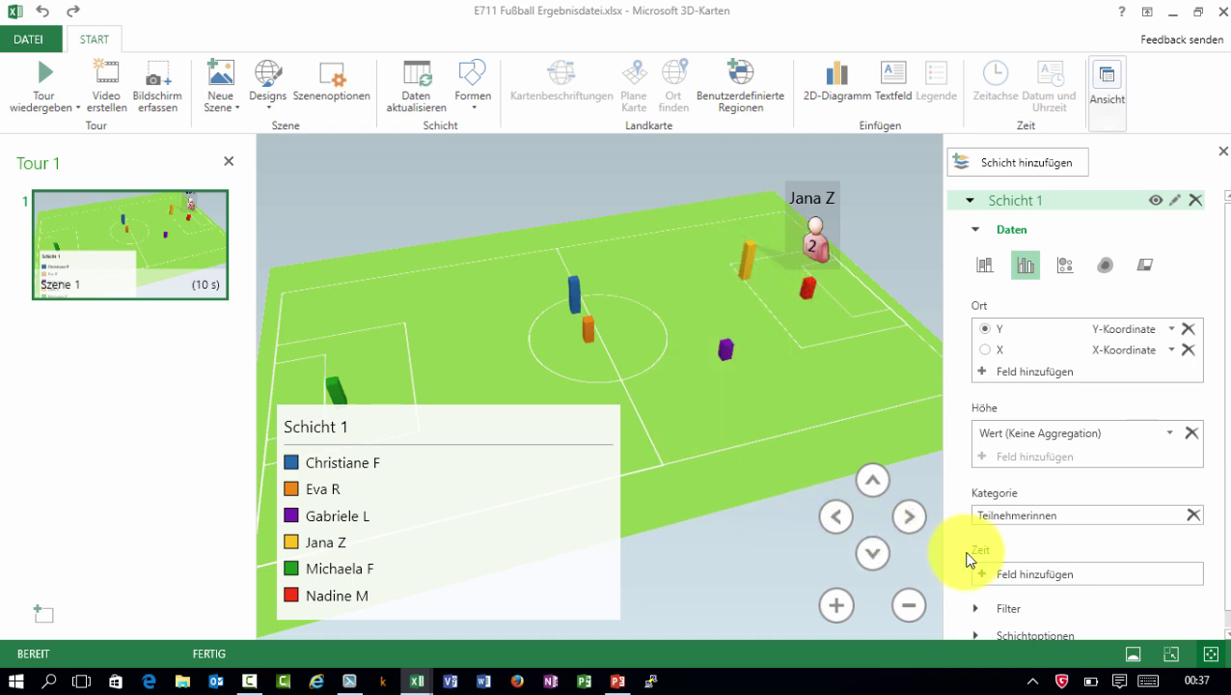
pyautogui.click(910, 517)
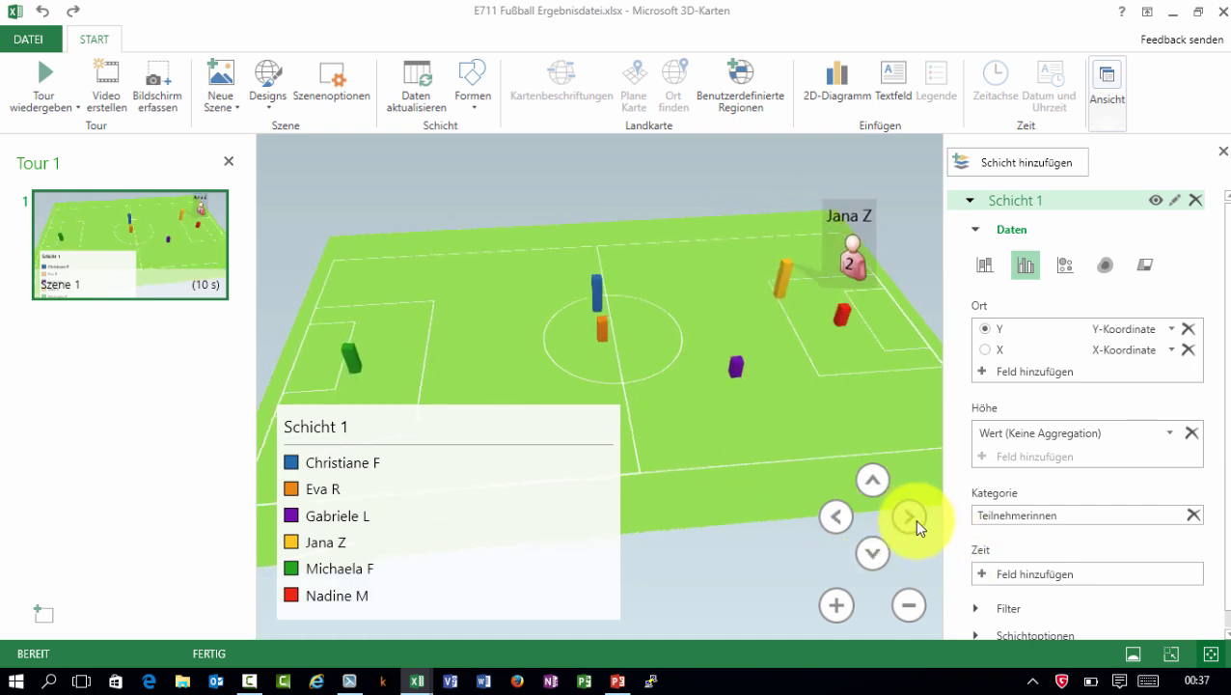
pyautogui.click(839, 514)
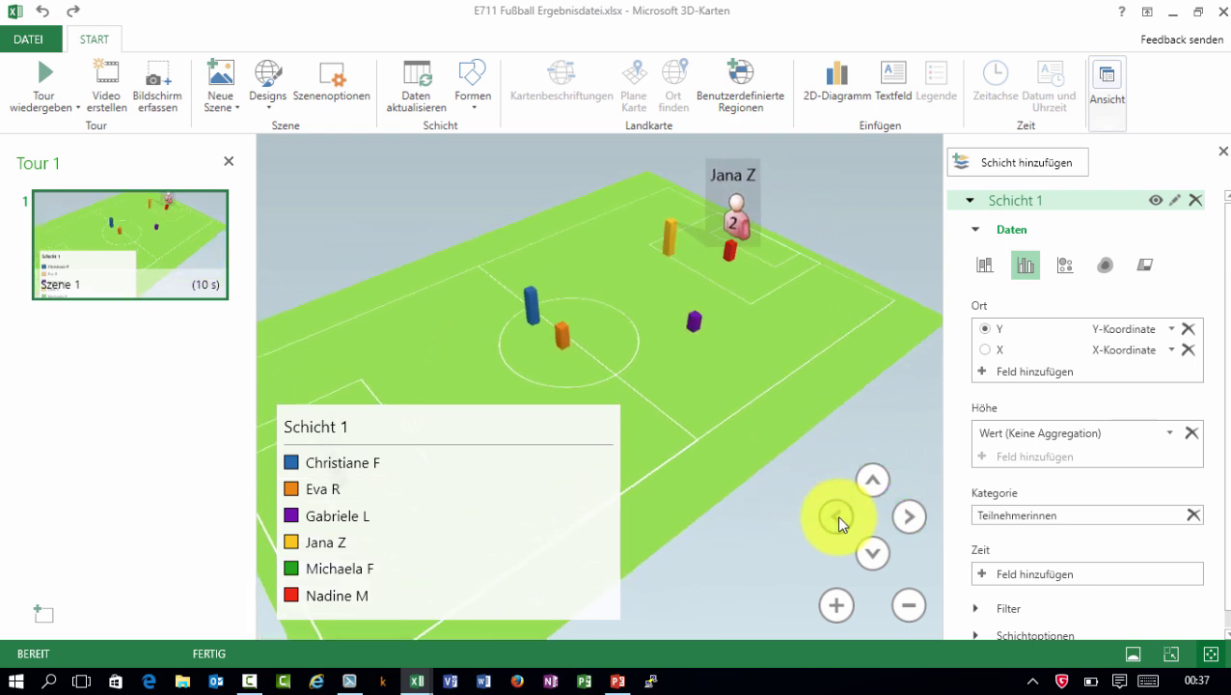
pyautogui.click(908, 519)
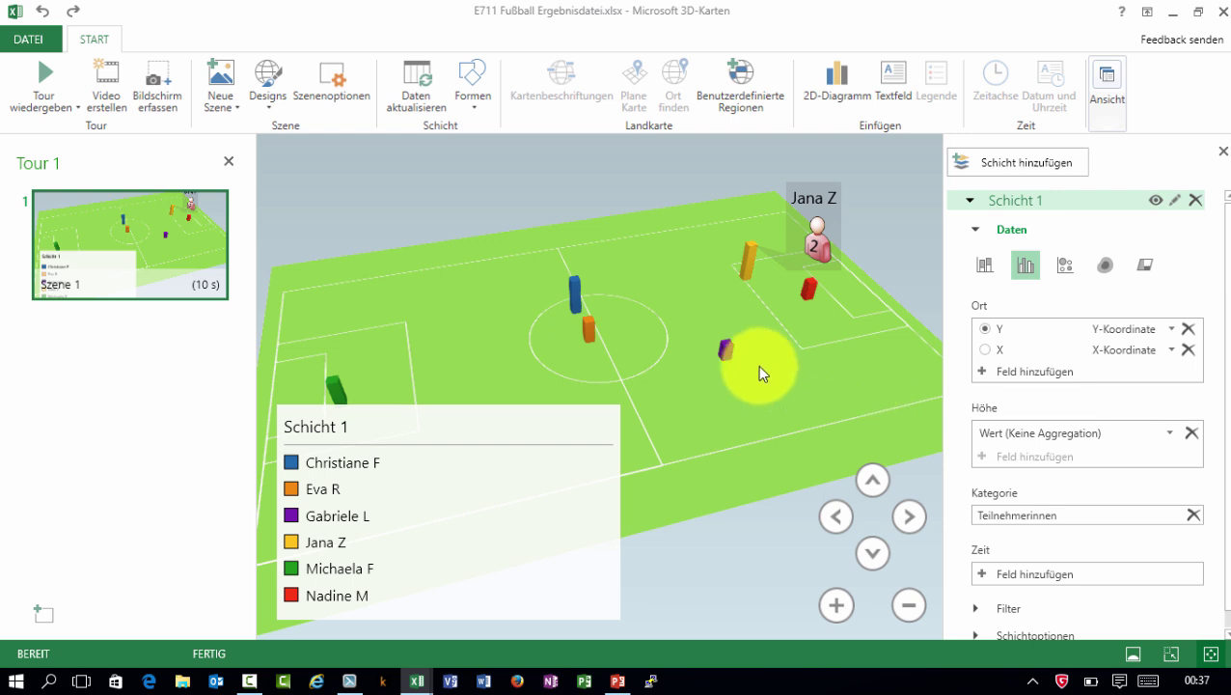
pyautogui.moveTo(749, 263)
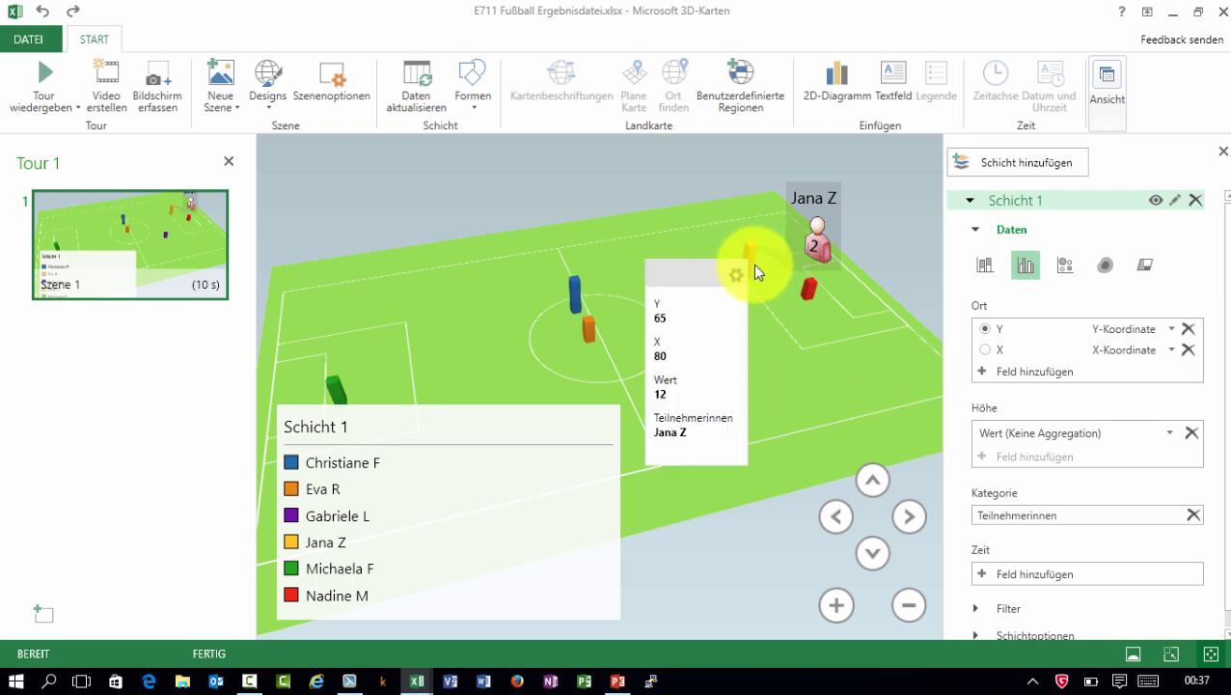
pyautogui.click(809, 290)
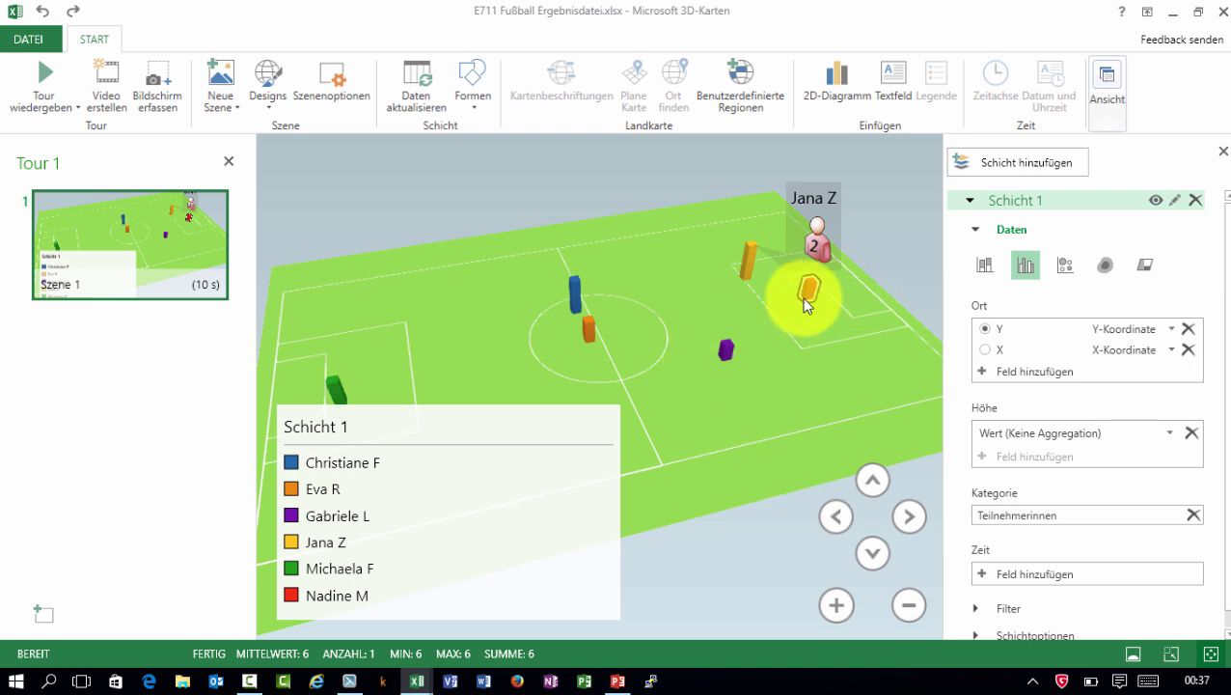
pyautogui.click(512, 441)
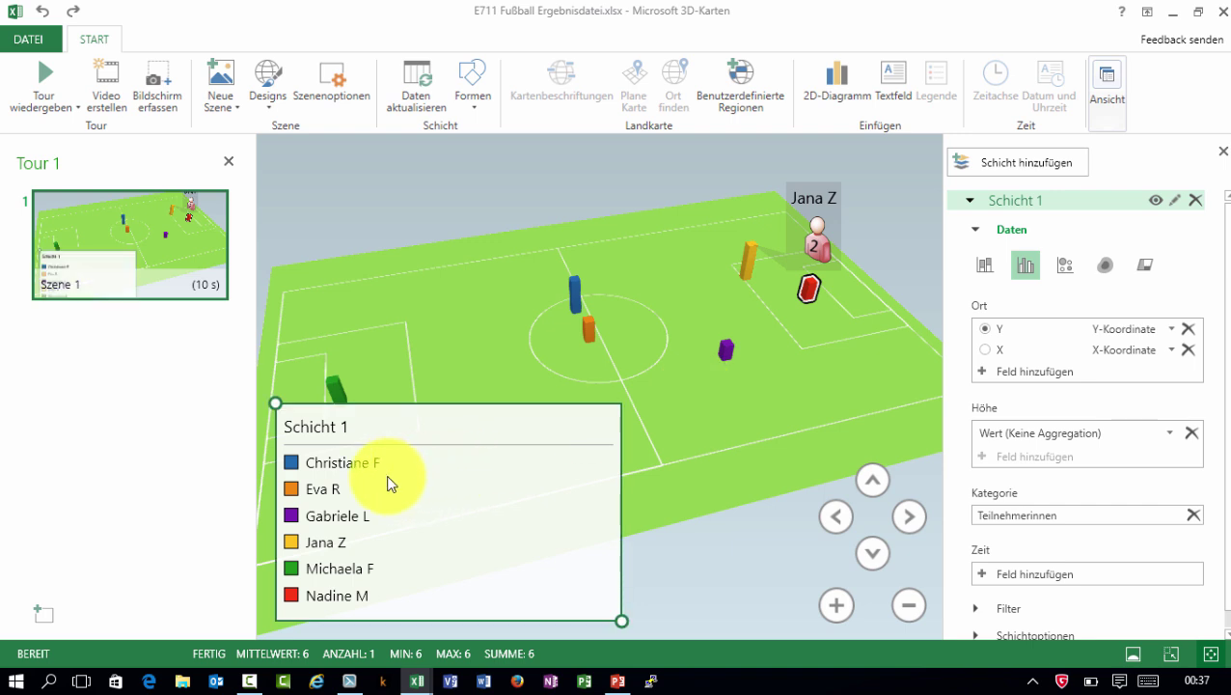
pyautogui.click(809, 289)
# Start an annotation on the red column with the rot1.png jersey picture as description
pyautogui.rightClick(809, 293)
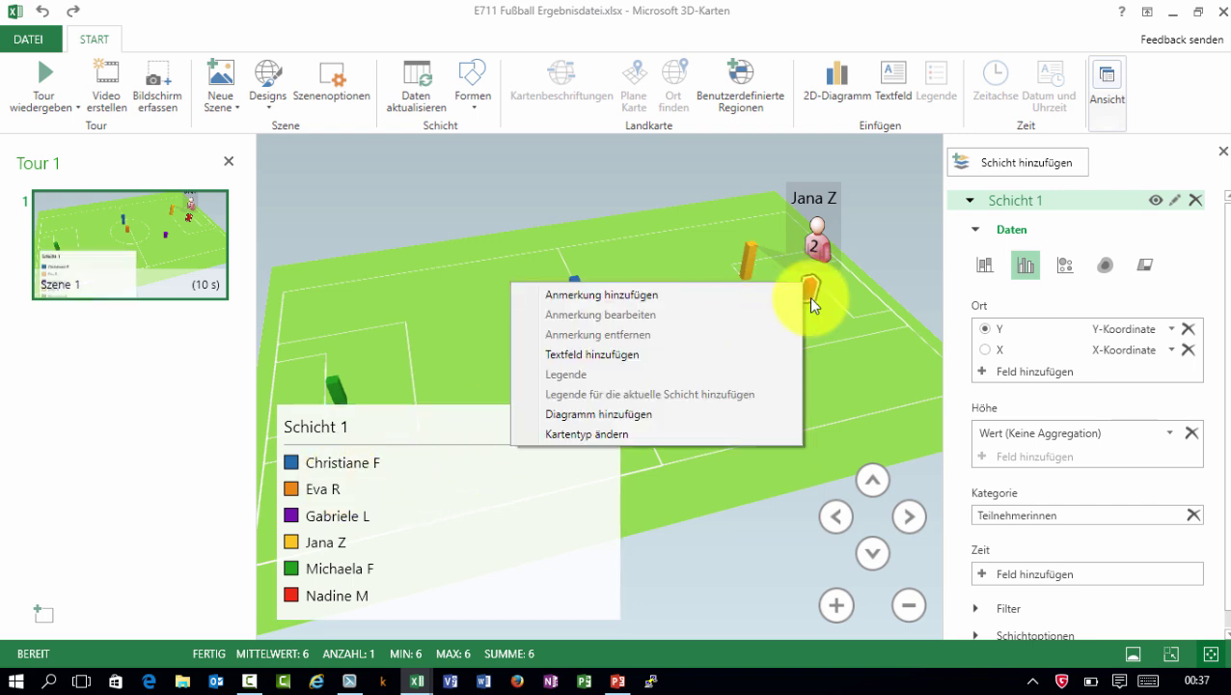
pyautogui.click(634, 294)
pyautogui.click(337, 348)
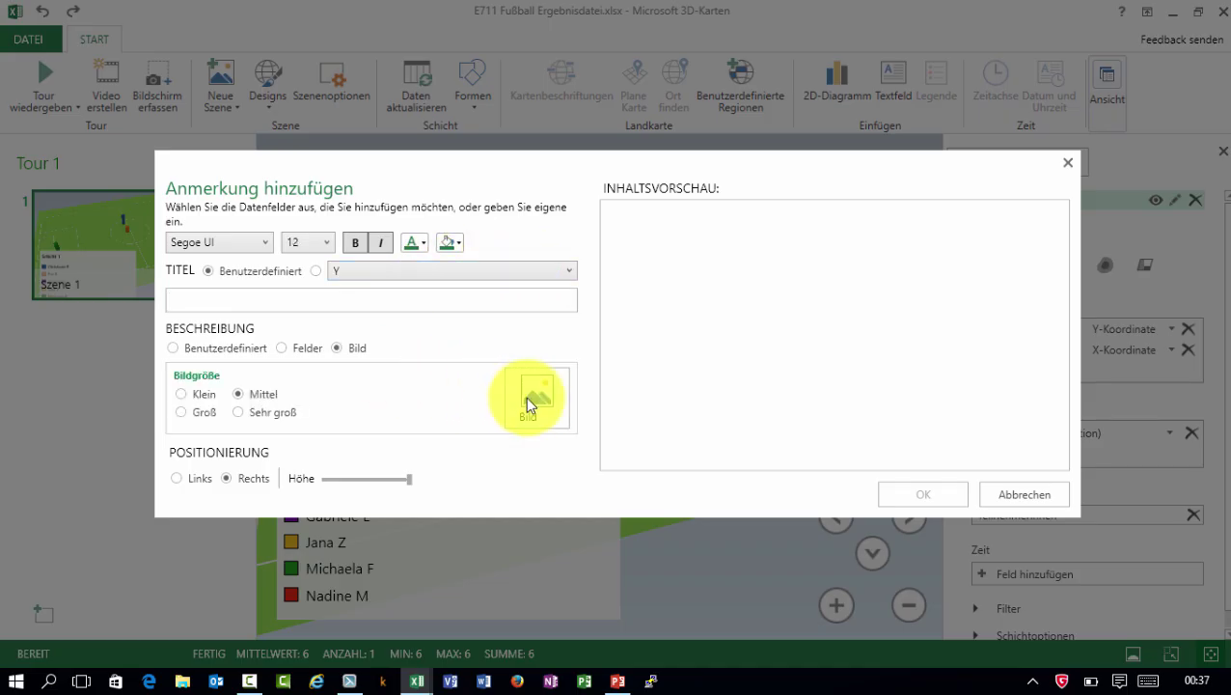
pyautogui.click(536, 405)
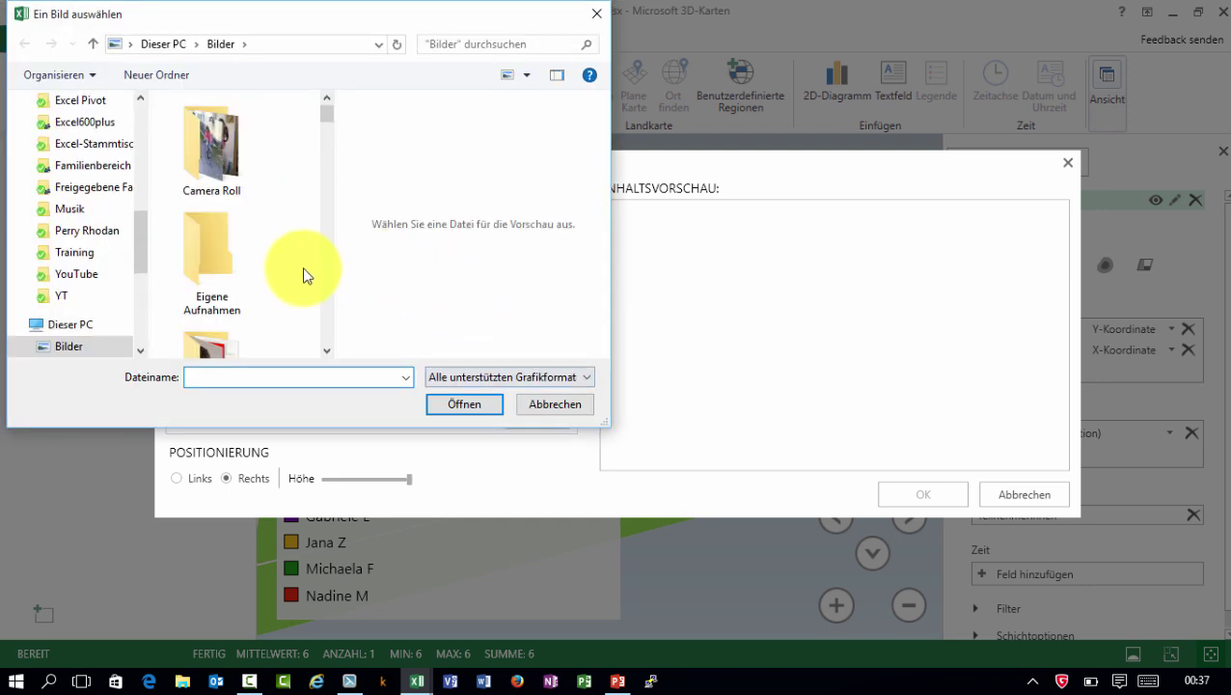
pyautogui.scroll(-2, 328, 275)
pyautogui.scroll(-3, 328, 278)
pyautogui.scroll(-3, 328, 279)
pyautogui.scroll(-3, 329, 280)
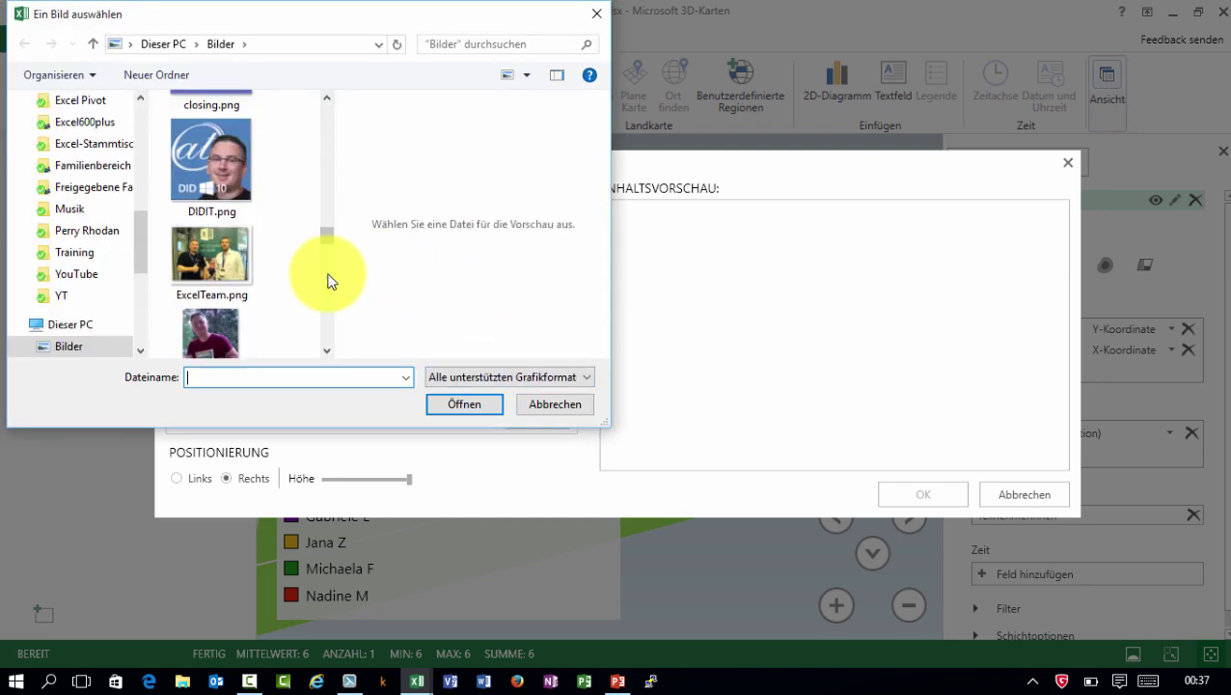
pyautogui.scroll(-3, 330, 281)
pyautogui.scroll(-3, 330, 282)
pyautogui.scroll(-3, 330, 290)
pyautogui.scroll(-3, 253, 302)
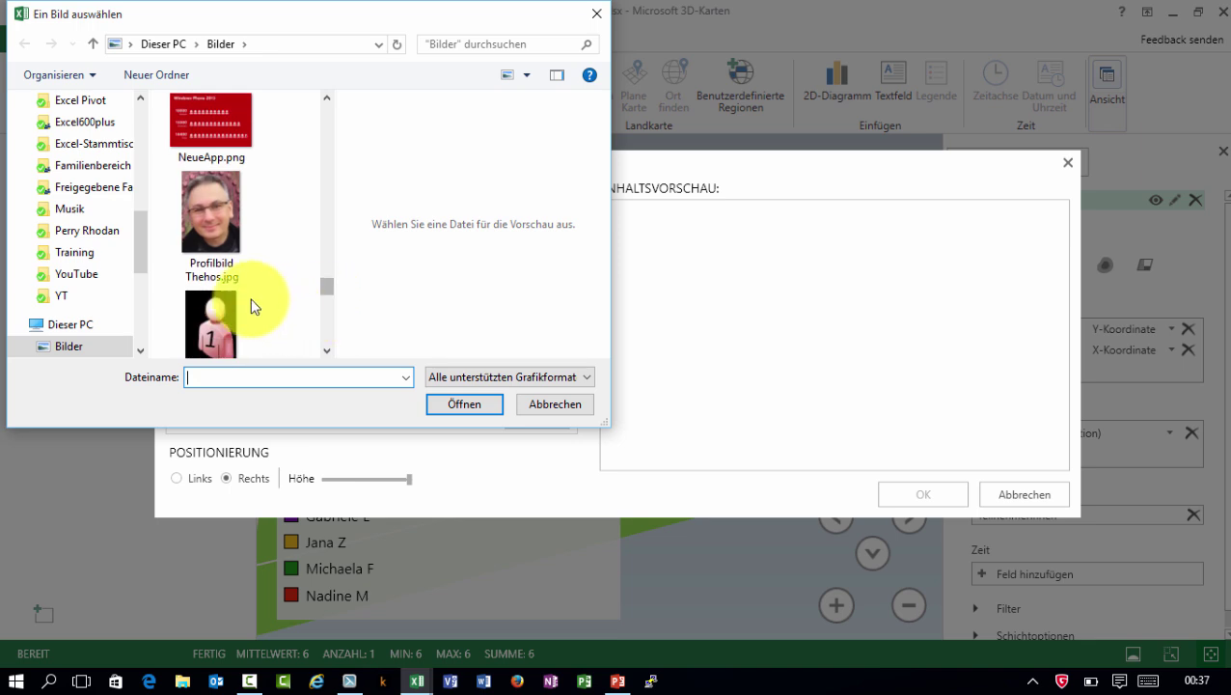
pyautogui.scroll(-1, 253, 302)
pyautogui.click(217, 299)
pyautogui.click(482, 406)
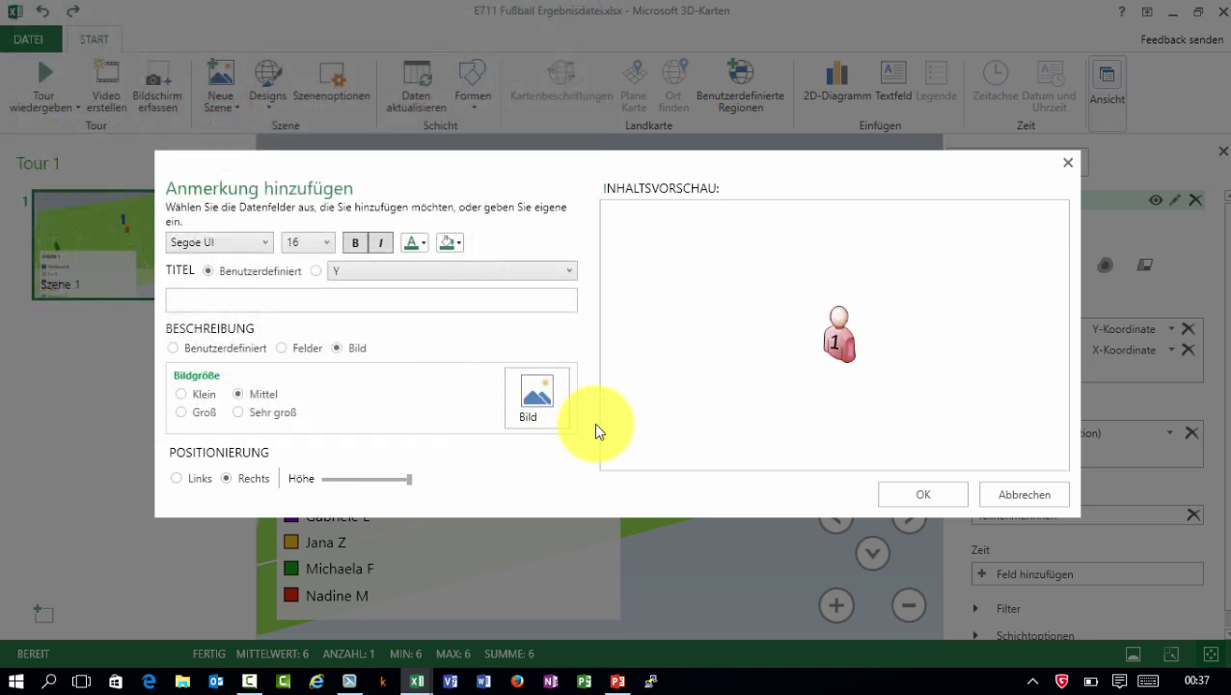
# Title the annotation with only the player's name from Teilnehmerinnen and confirm it
pyautogui.click(317, 271)
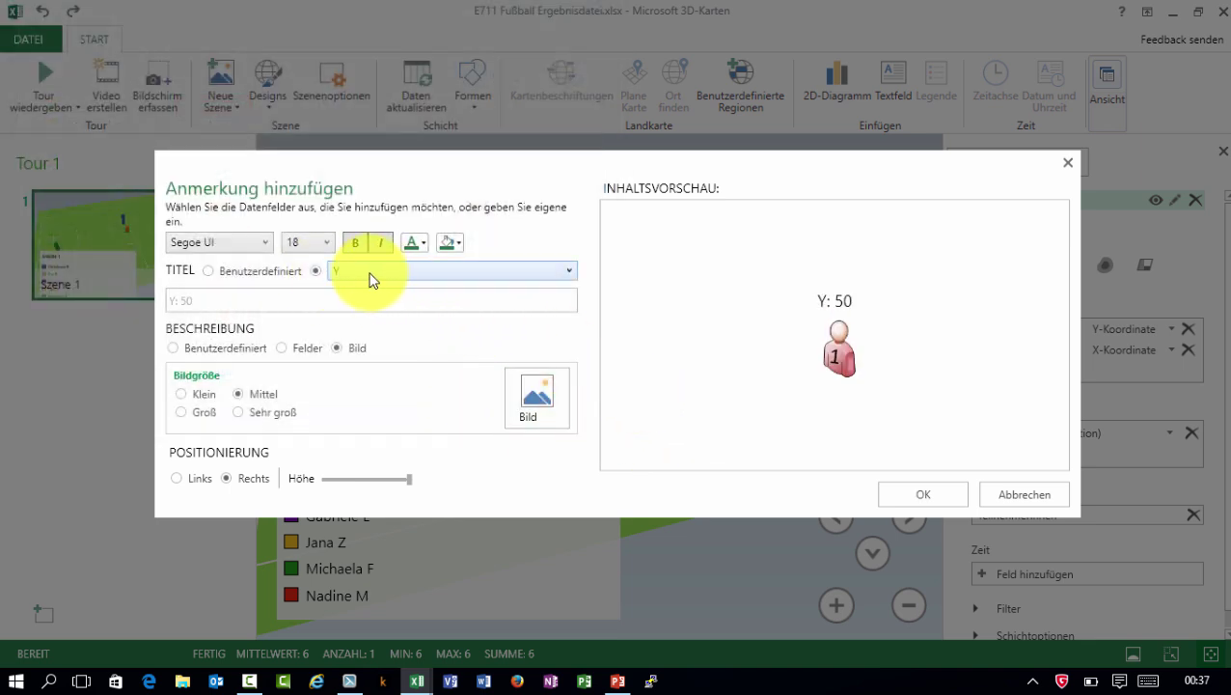
pyautogui.click(373, 275)
pyautogui.click(360, 345)
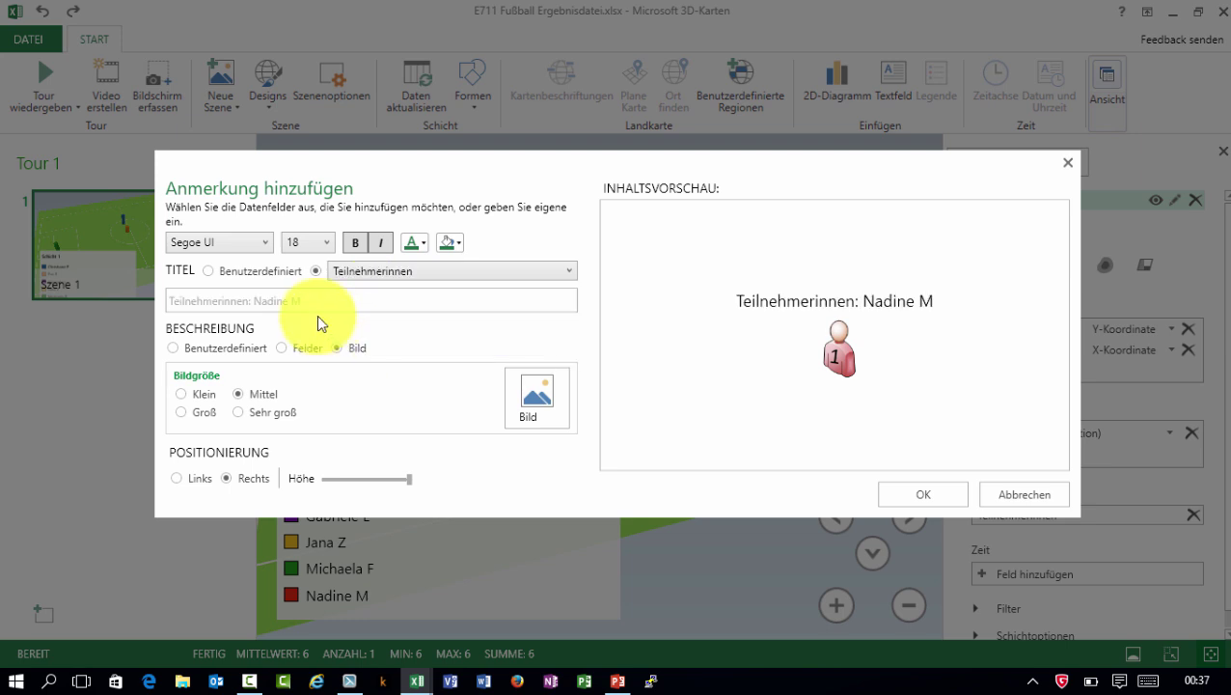
pyautogui.click(223, 274)
pyautogui.moveTo(253, 300); pyautogui.dragTo(69, 294)
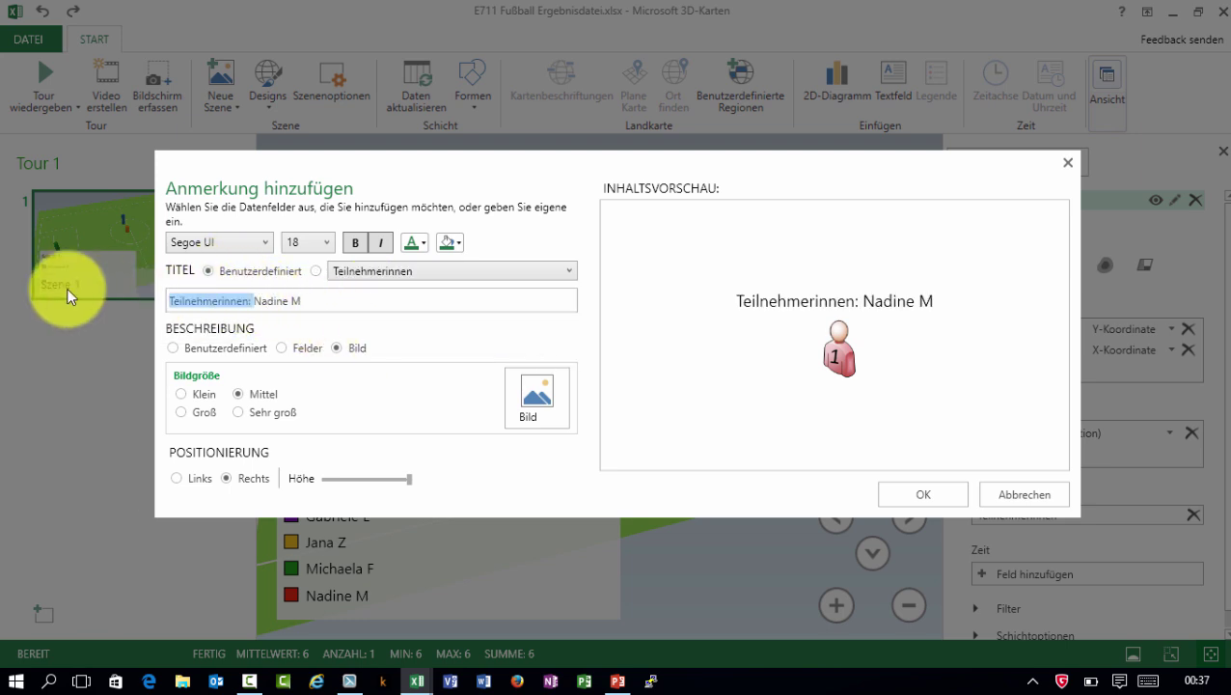
pyautogui.press('BackSpace')
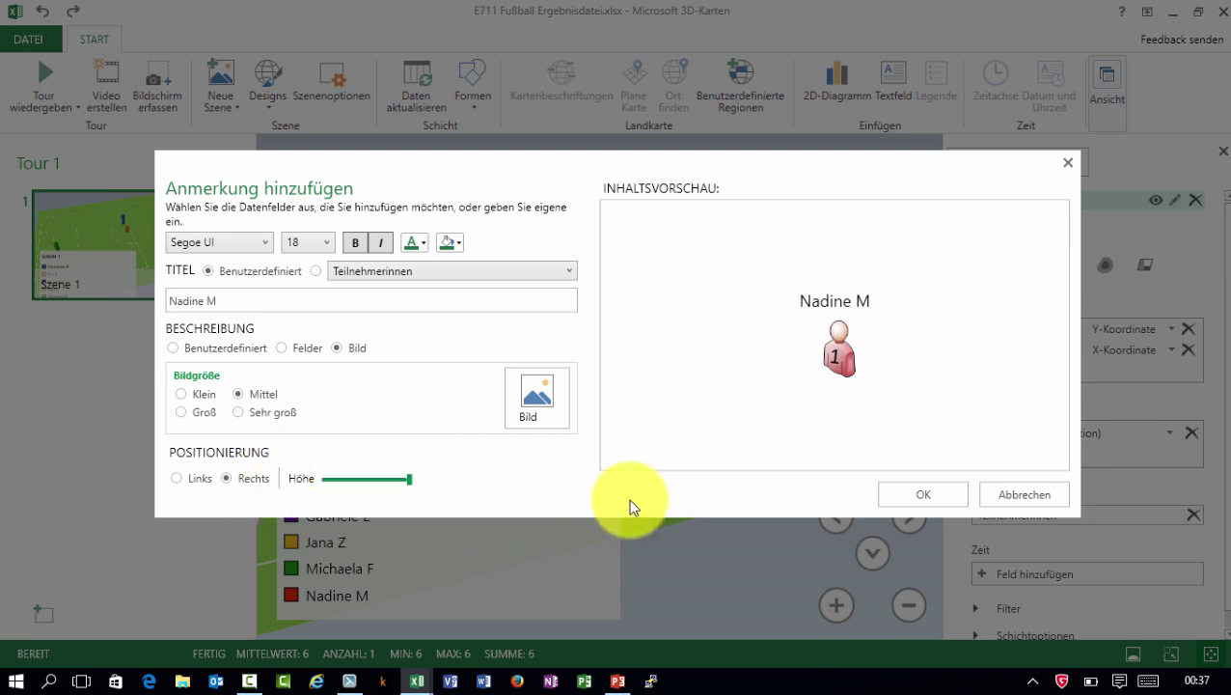
pyautogui.click(918, 496)
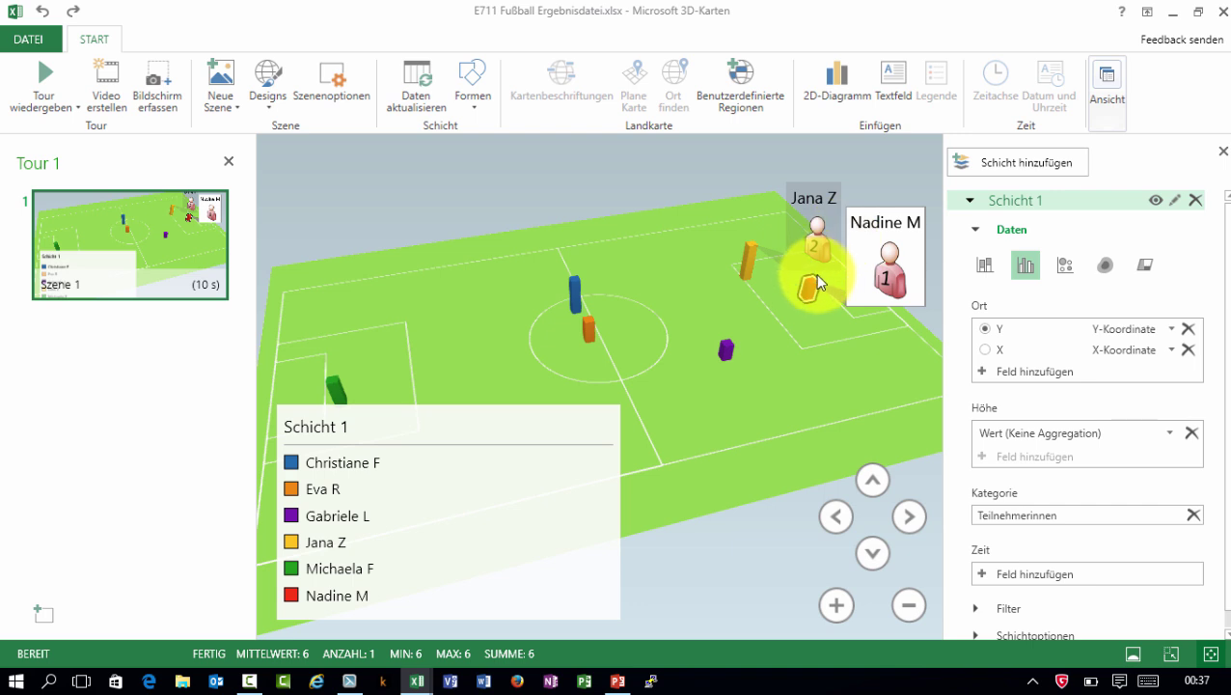
pyautogui.moveTo(814, 281)
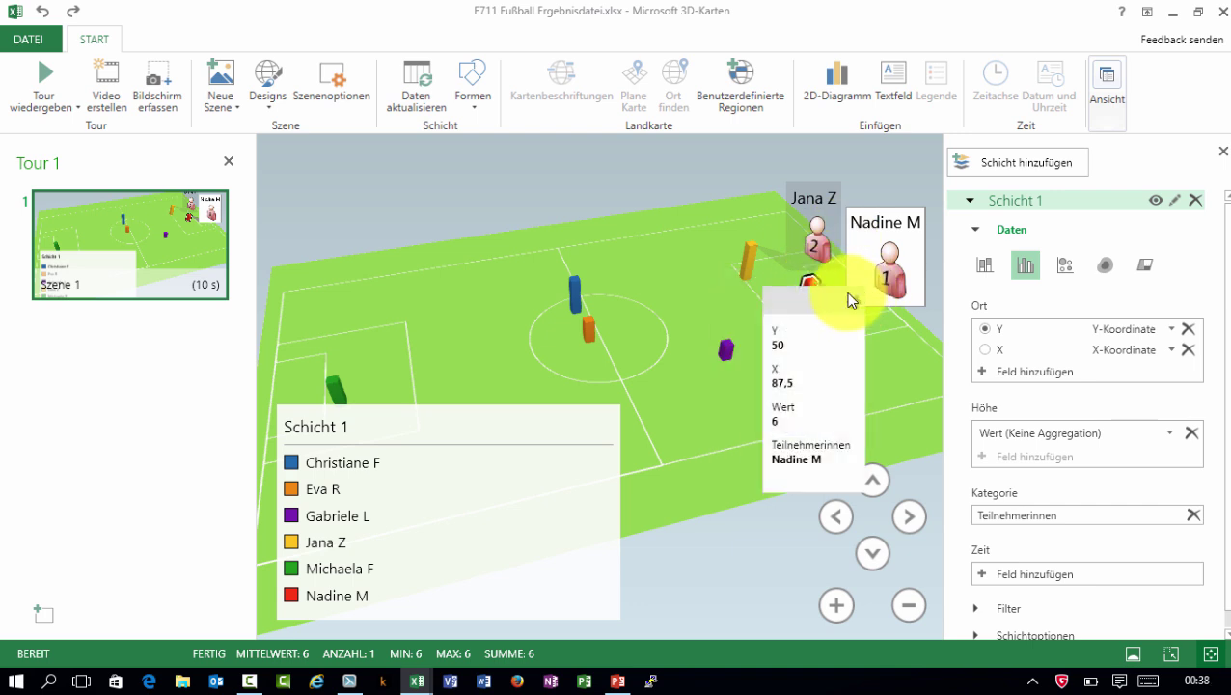
pyautogui.click(588, 327)
pyautogui.moveTo(590, 327)
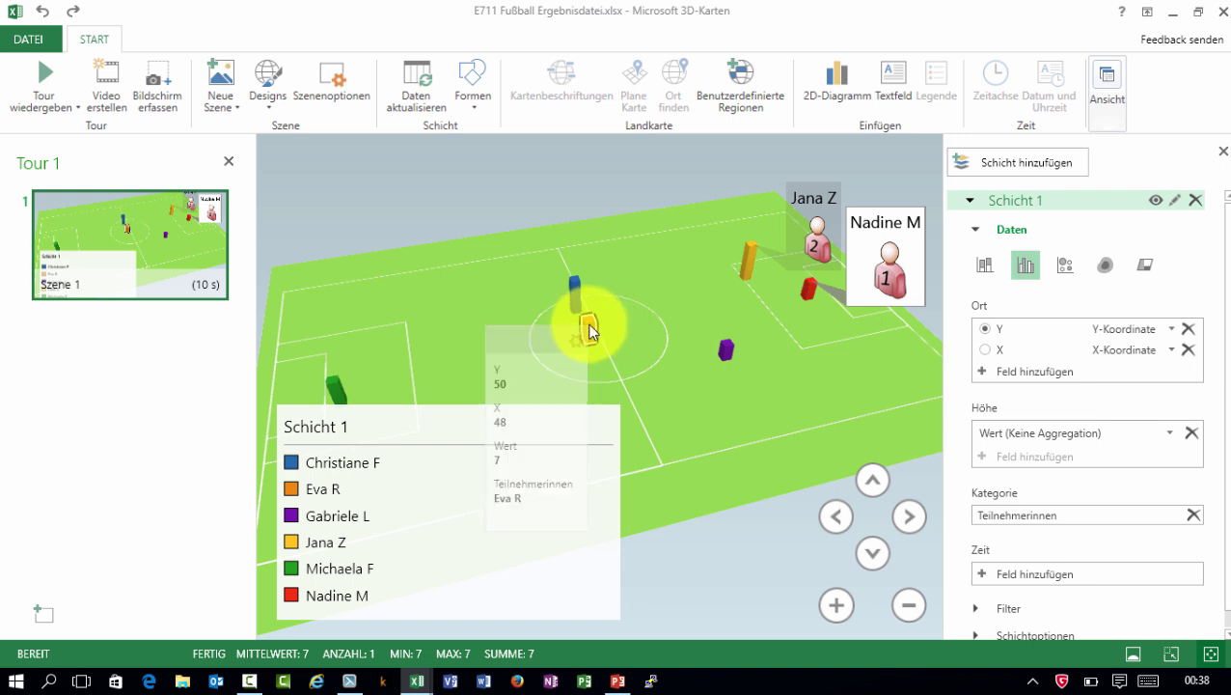
pyautogui.rightClick(586, 330)
# Annotate the orange centre-circle column with a title showing only the player's name
pyautogui.click(509, 334)
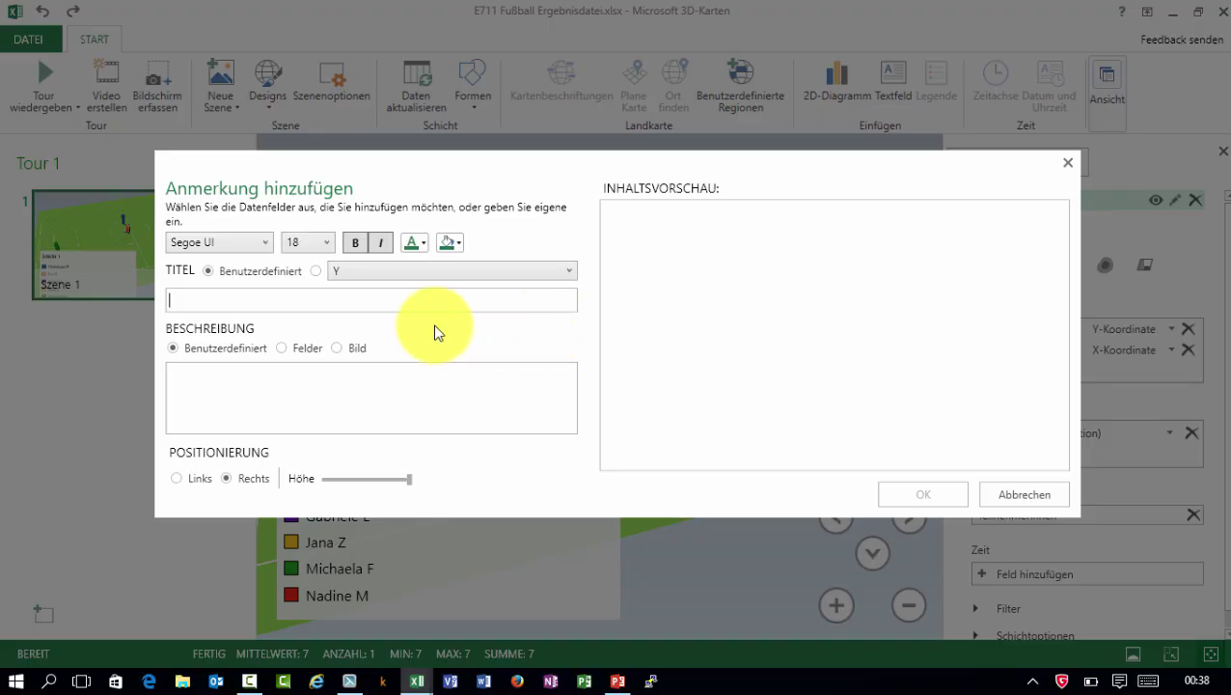
pyautogui.click(315, 270)
pyautogui.click(345, 273)
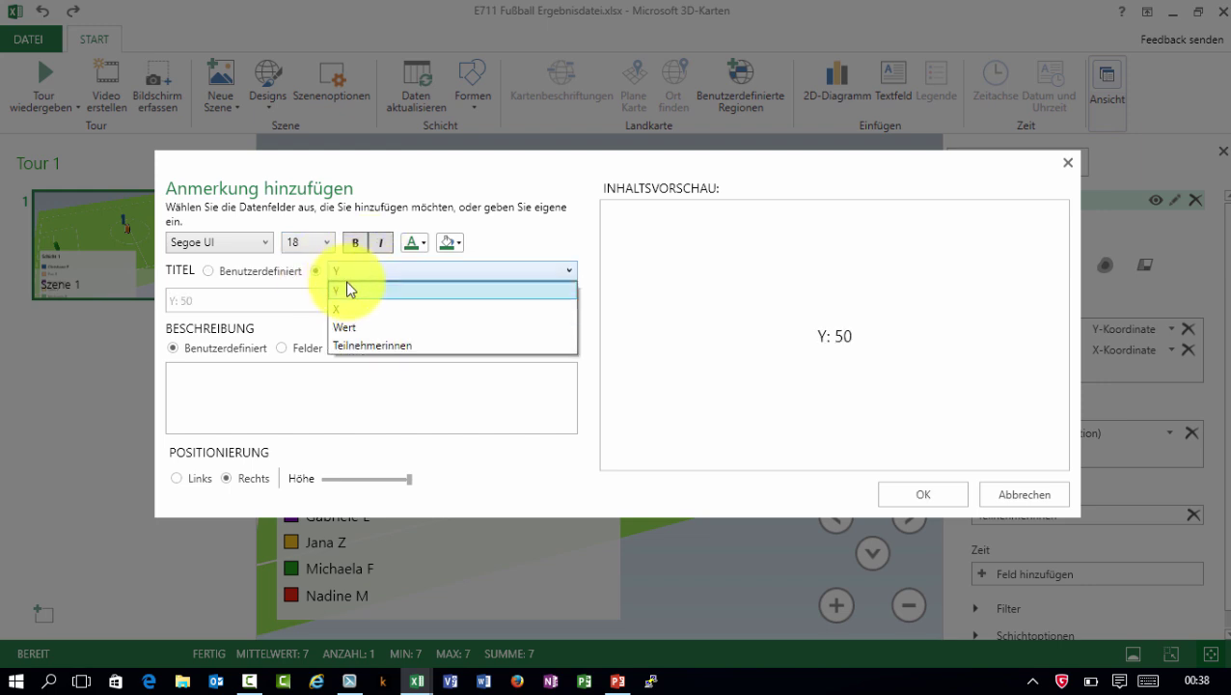
pyautogui.click(347, 344)
pyautogui.click(229, 271)
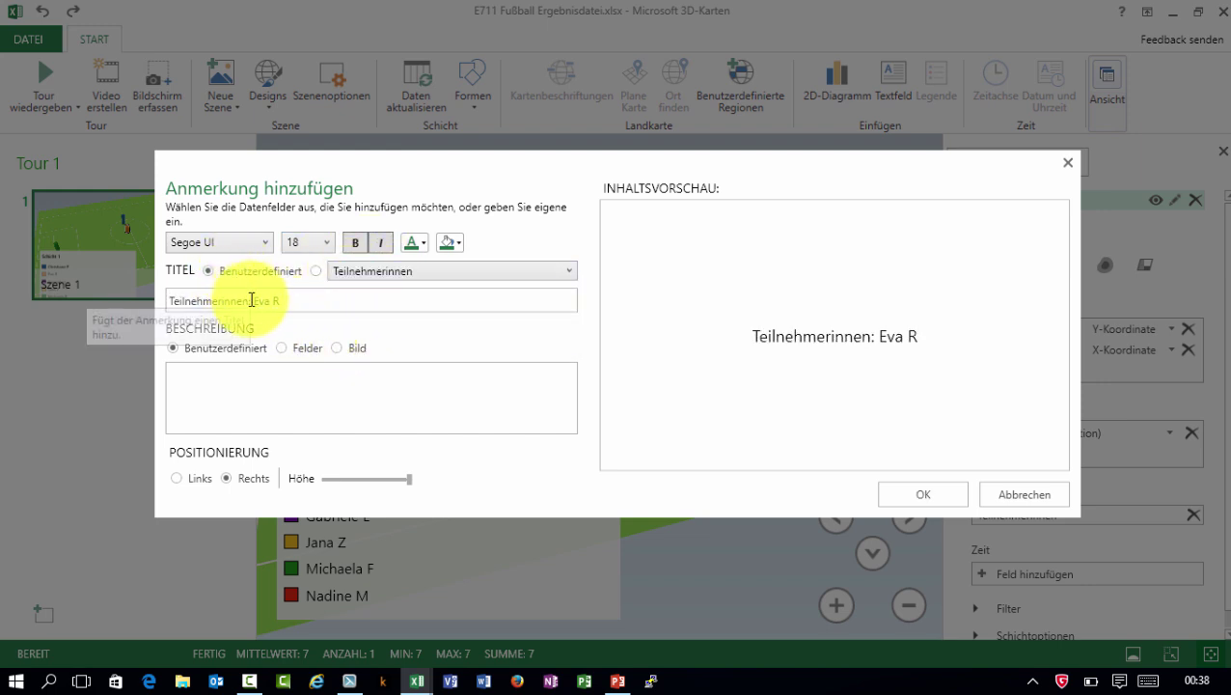
pyautogui.moveTo(251, 300); pyautogui.dragTo(142, 298)
pyautogui.press('BackSpace')
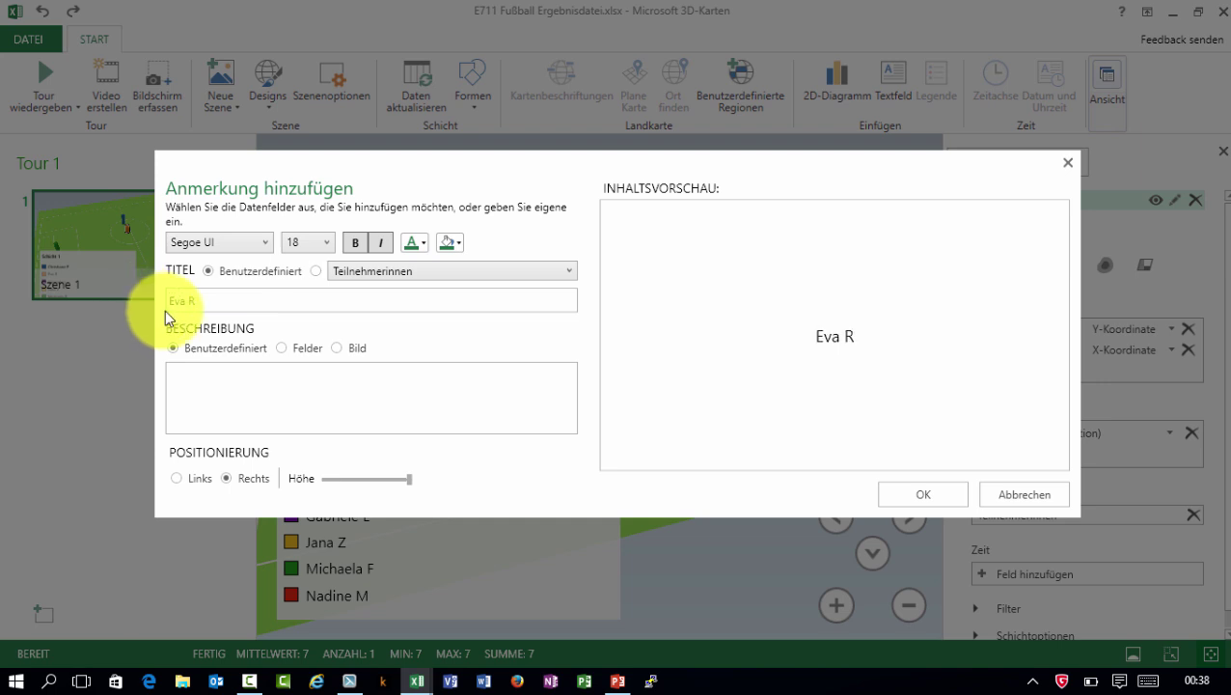
# Use a small Blau2.png jersey picture as description, with Keine Füllung background
pyautogui.click(337, 348)
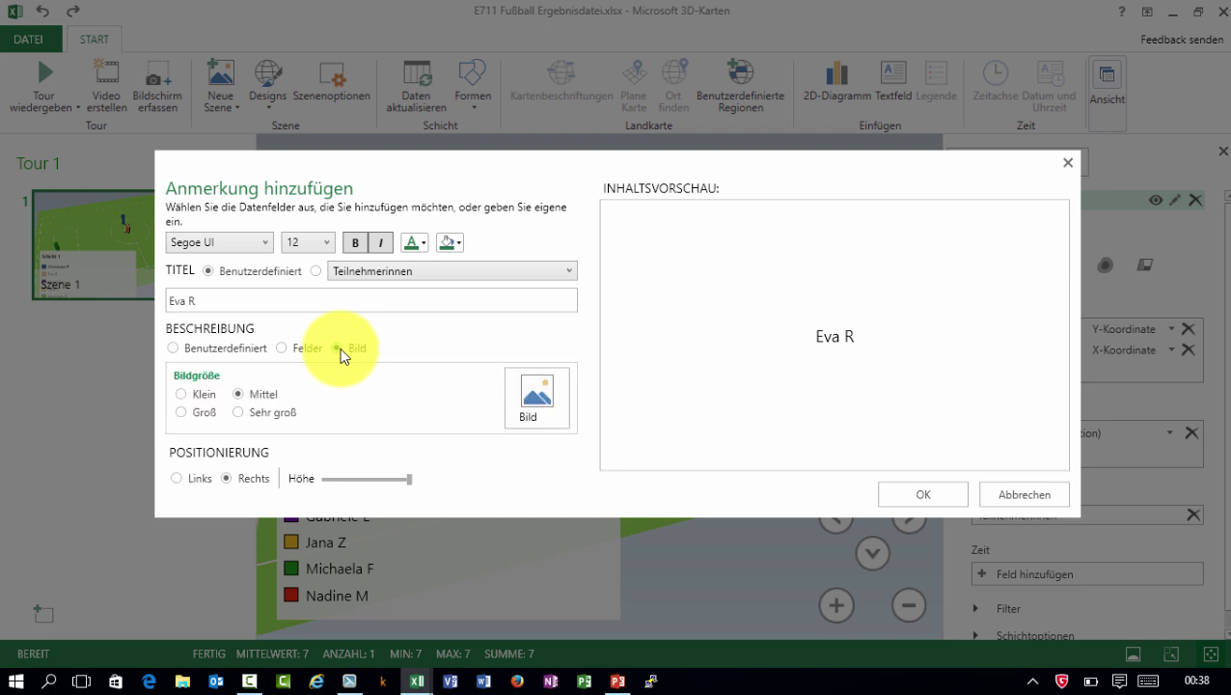
pyautogui.click(196, 395)
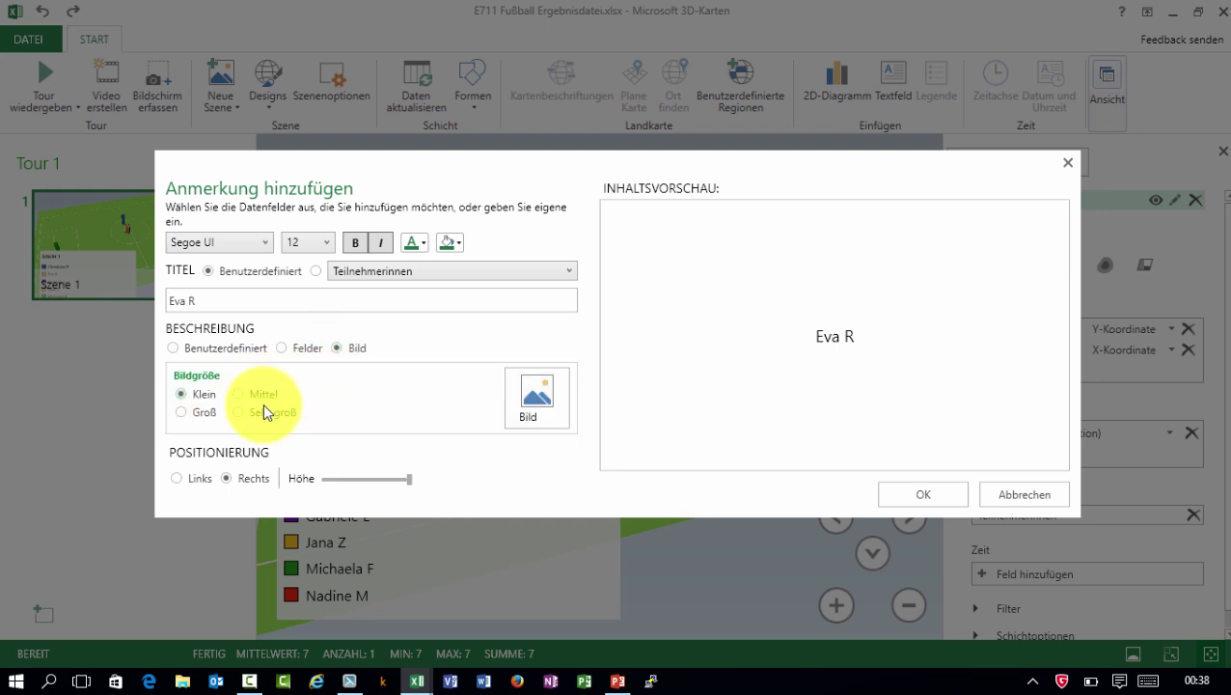
pyautogui.click(549, 397)
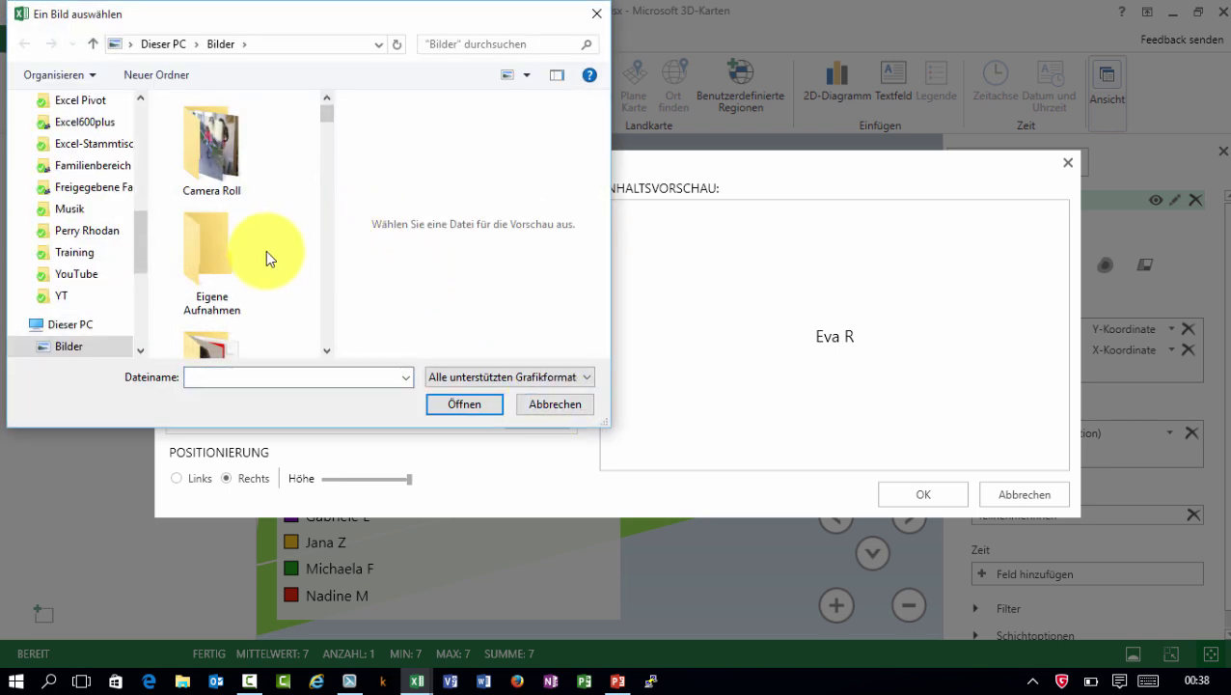
pyautogui.scroll(-5, 266, 250)
pyautogui.click(212, 241)
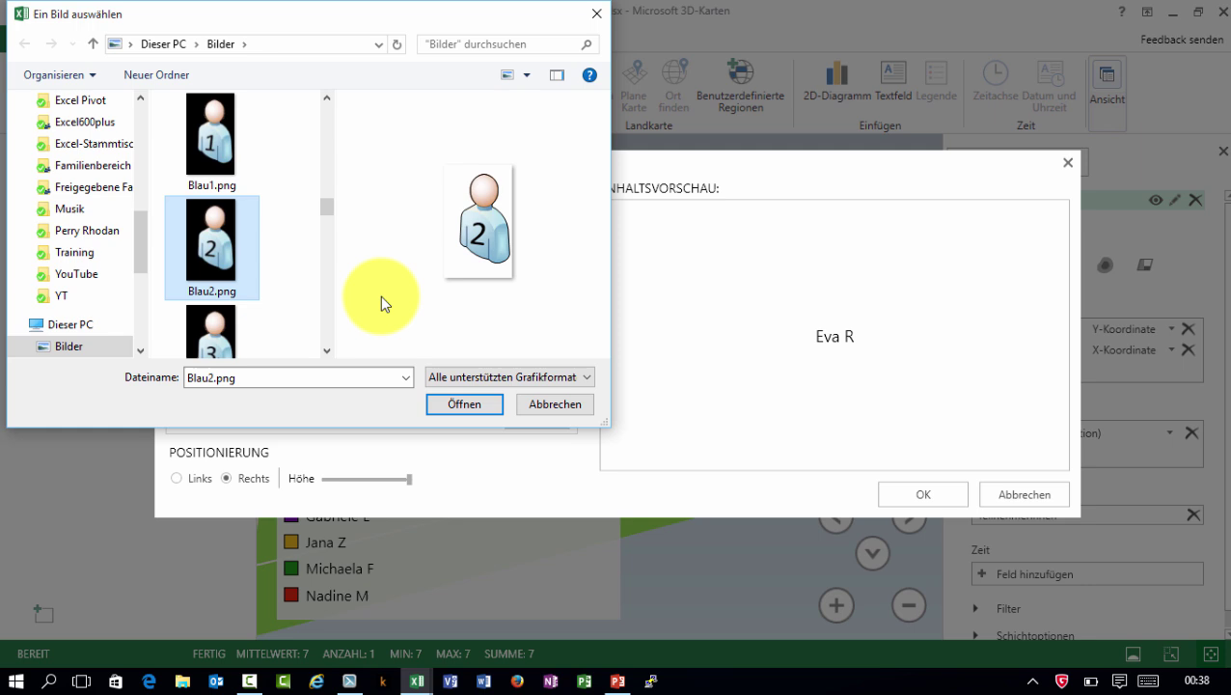
pyautogui.click(465, 405)
pyautogui.click(454, 242)
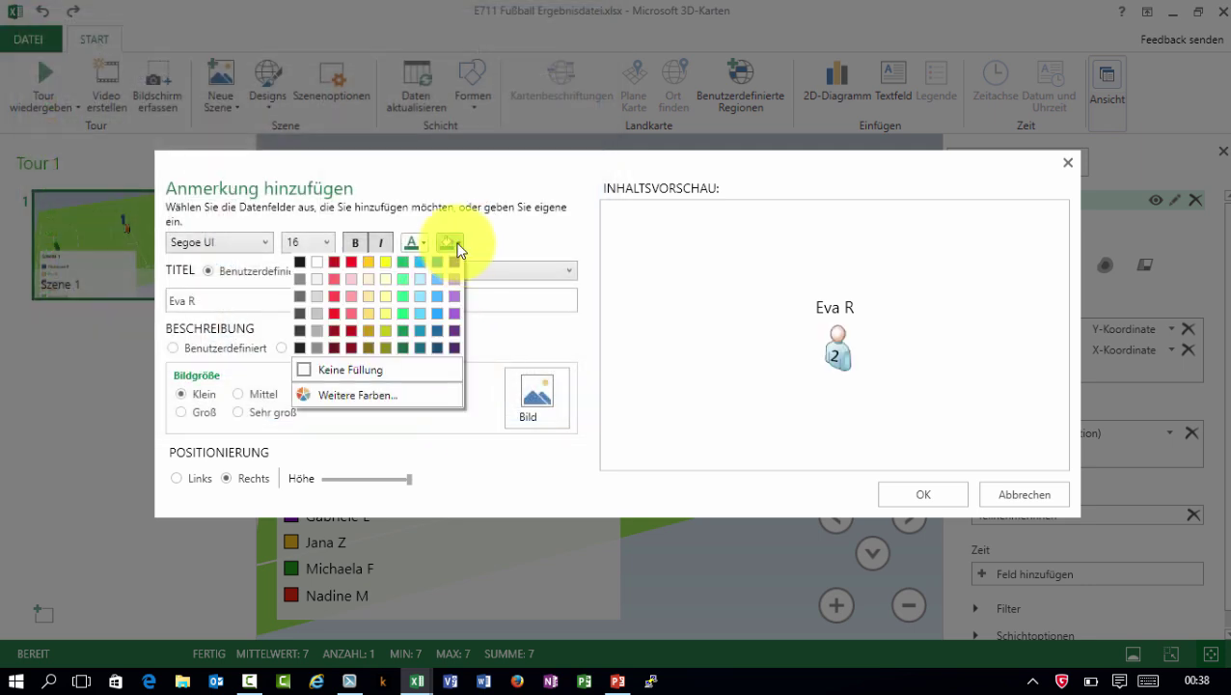
pyautogui.click(350, 365)
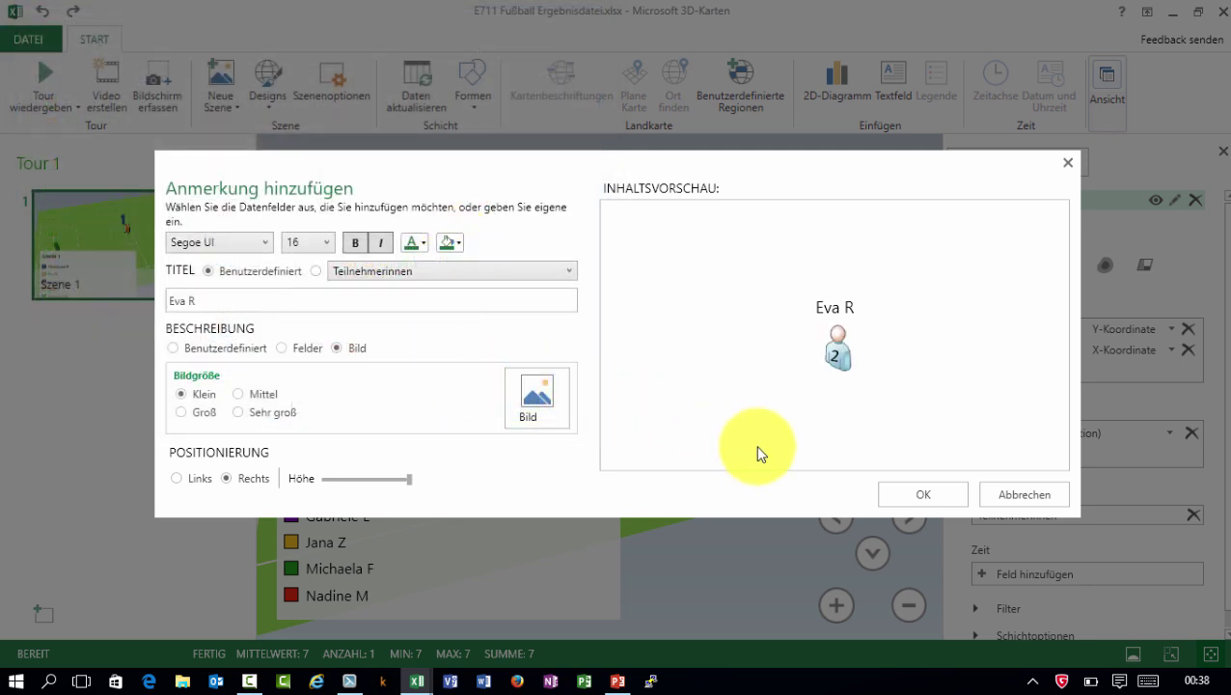
pyautogui.click(912, 490)
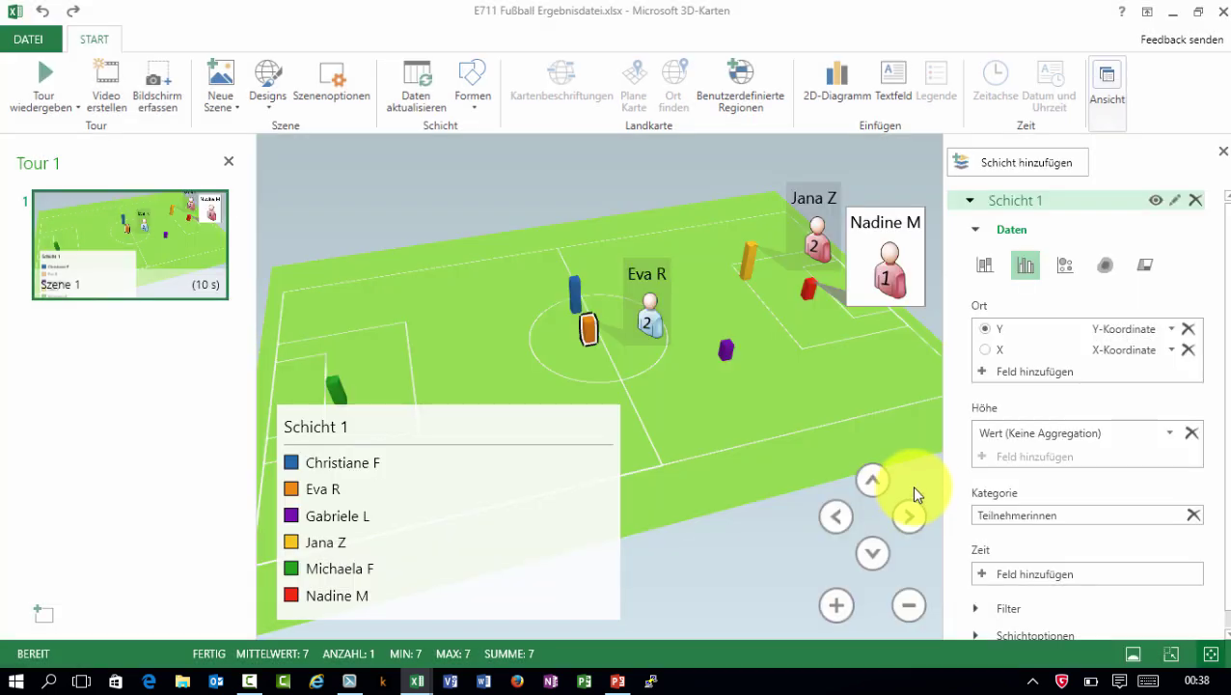
pyautogui.moveTo(886, 256)
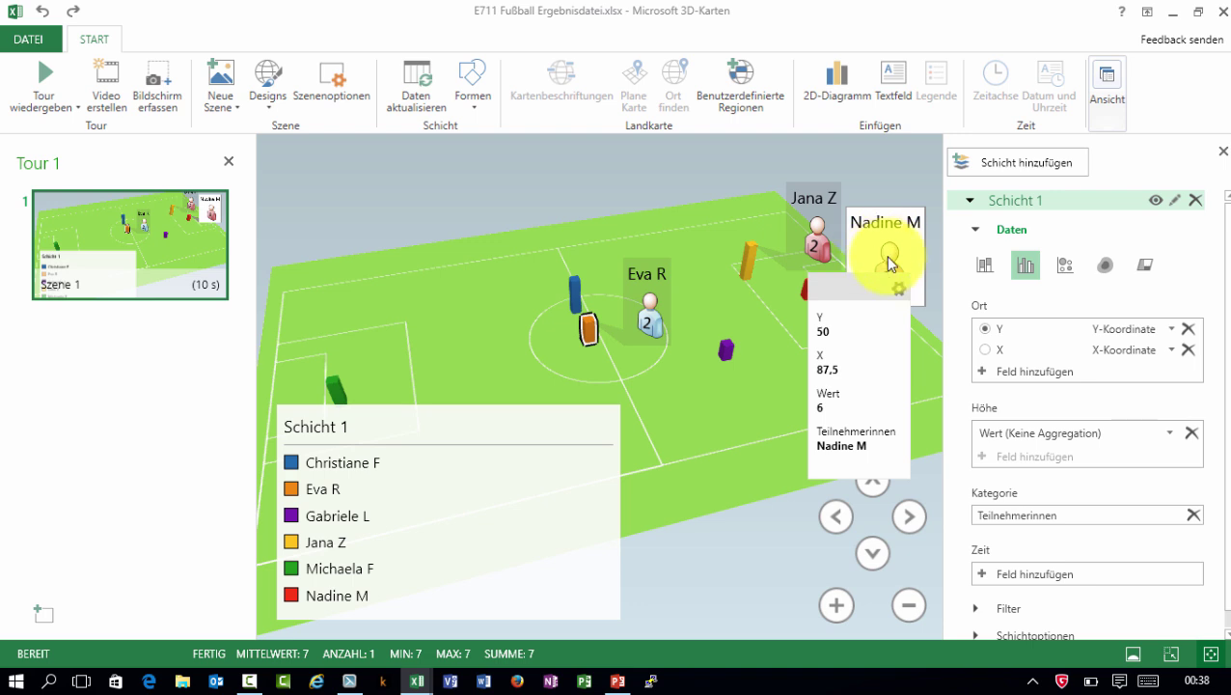
pyautogui.click(783, 305)
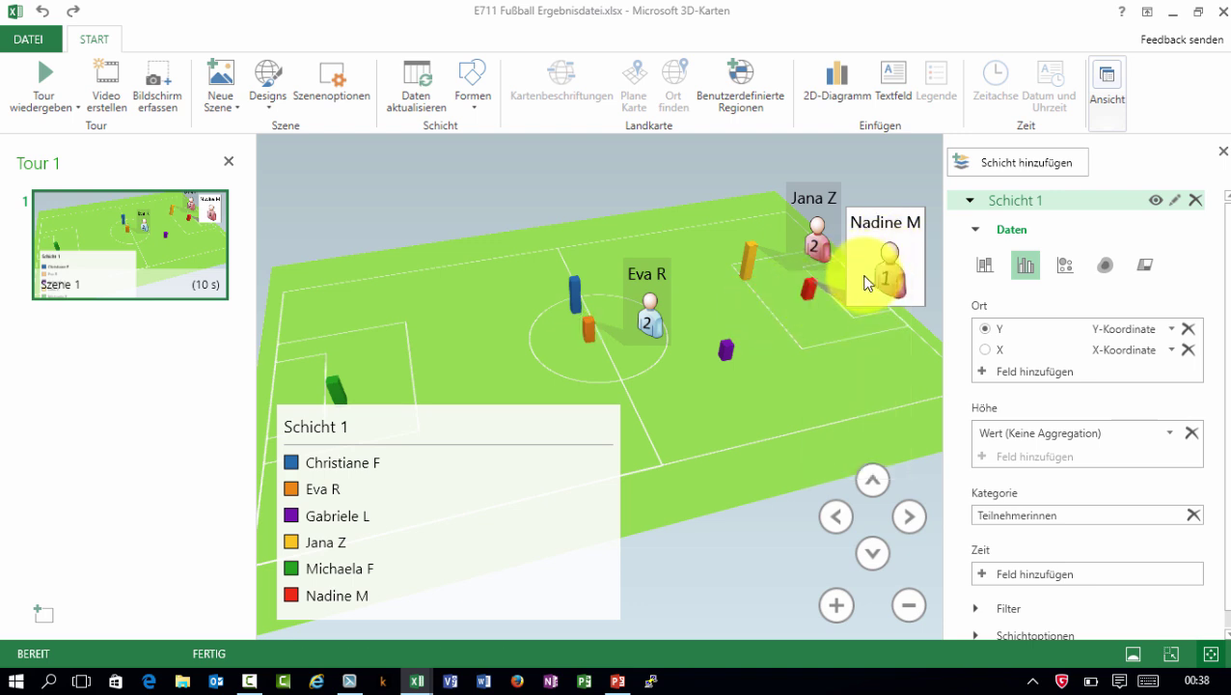
pyautogui.rightClick(804, 289)
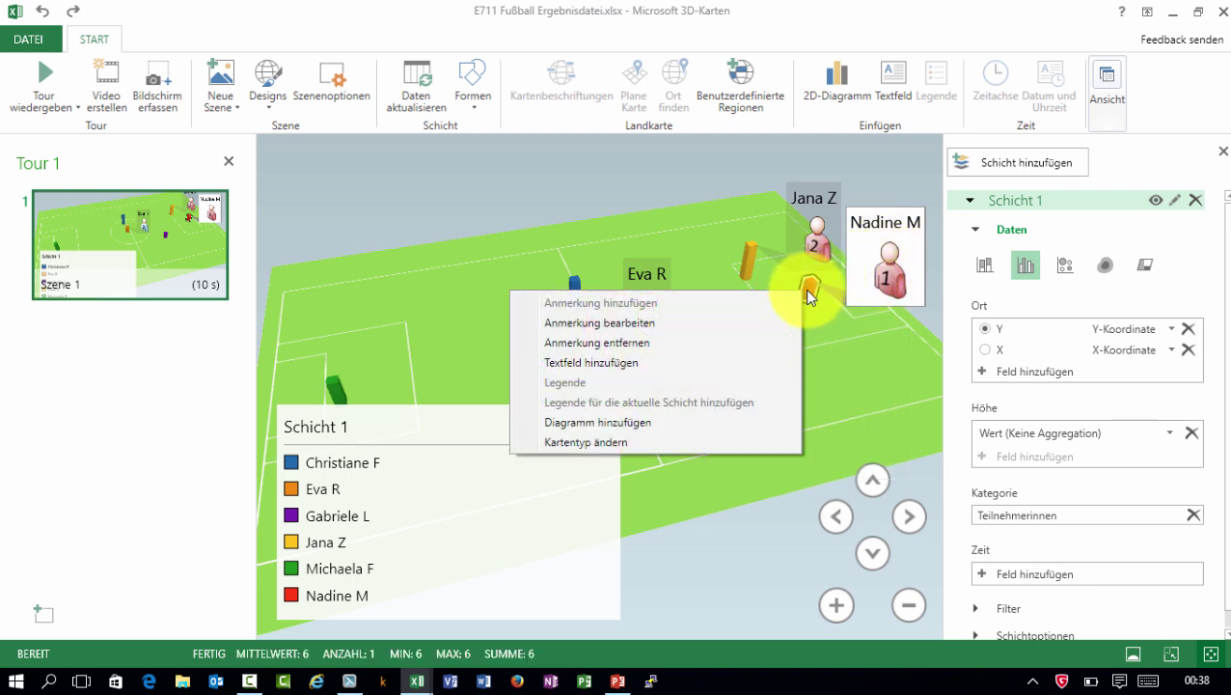
pyautogui.click(623, 325)
pyautogui.click(452, 246)
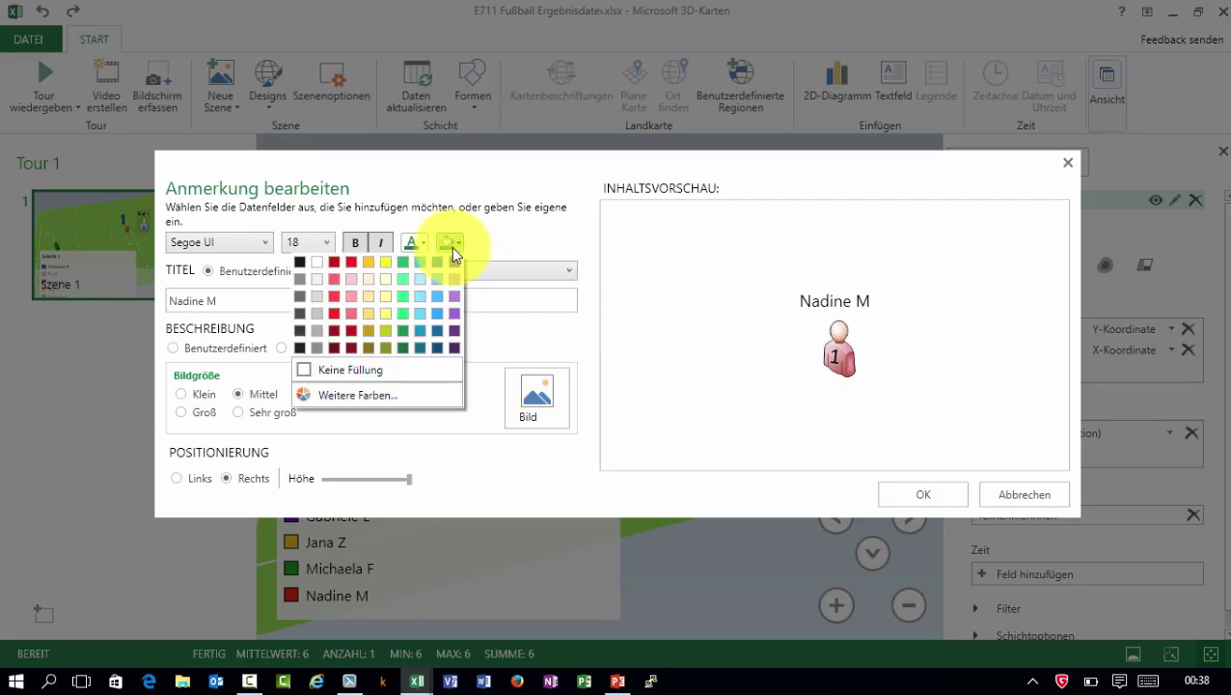
pyautogui.click(357, 371)
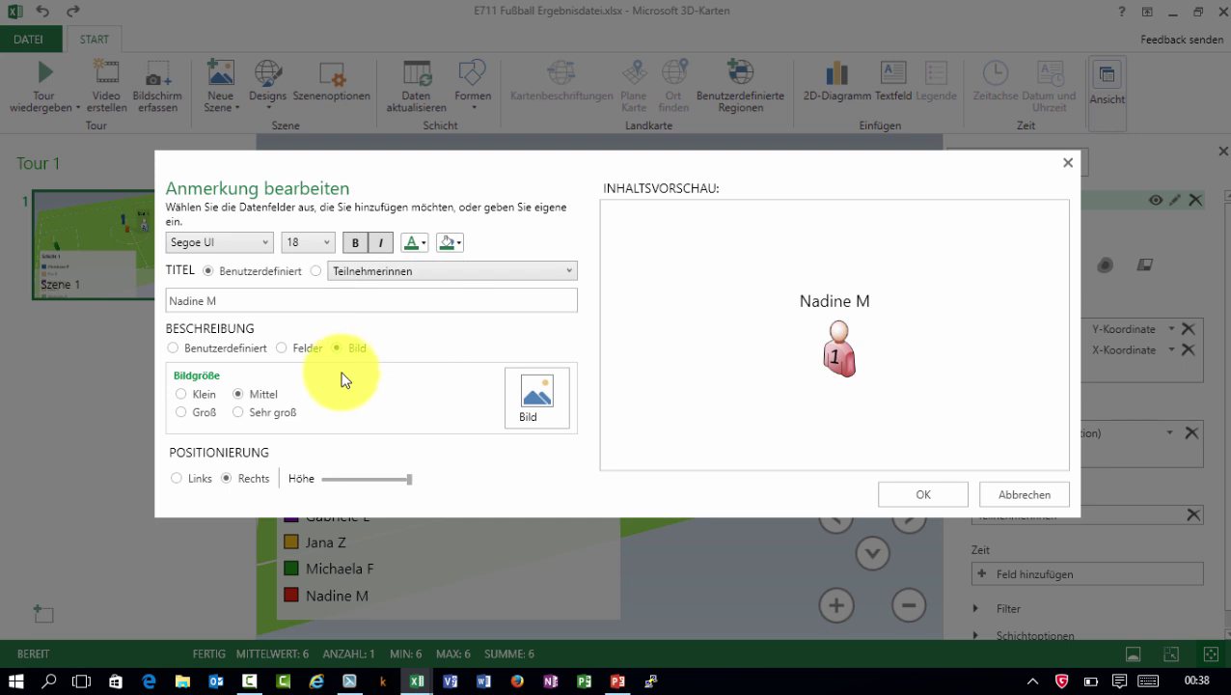
pyautogui.click(201, 395)
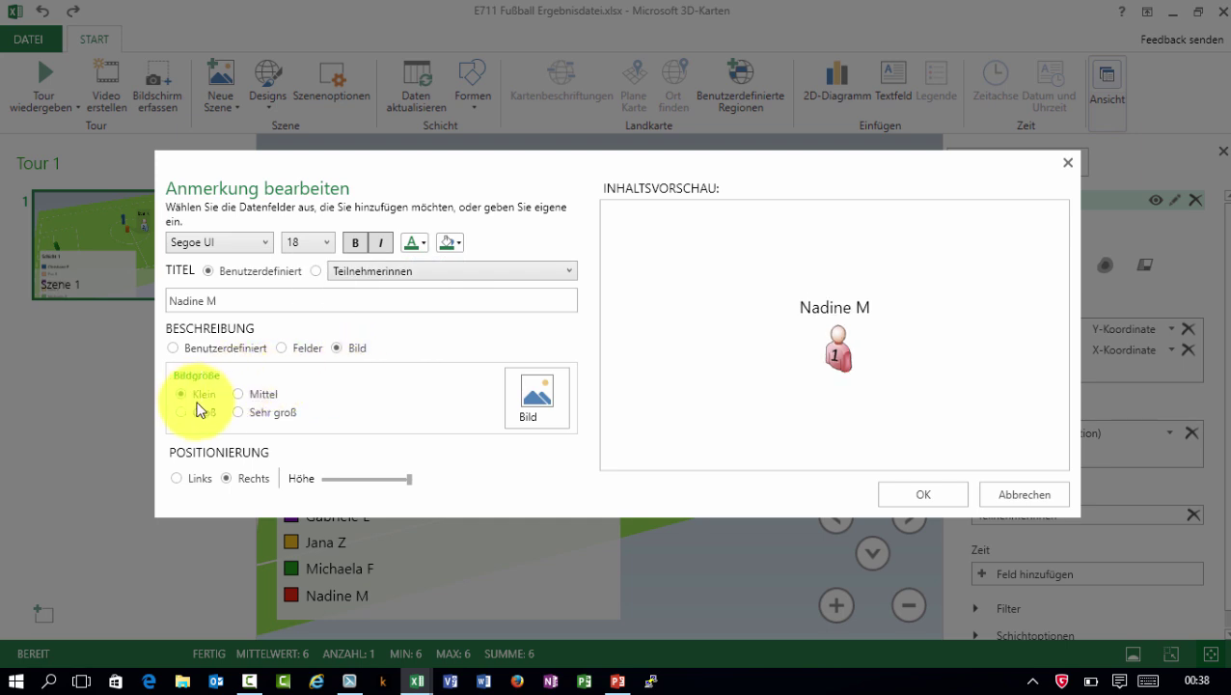
pyautogui.click(940, 494)
pyautogui.moveTo(770, 289)
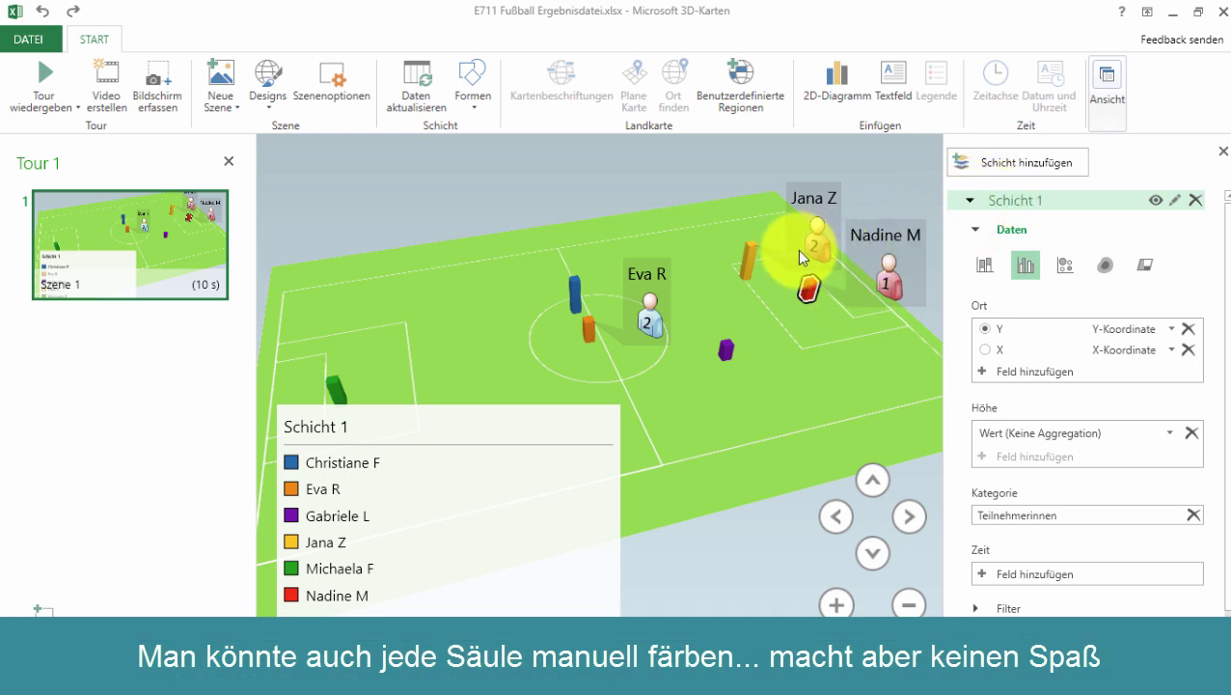
pyautogui.moveTo(748, 256)
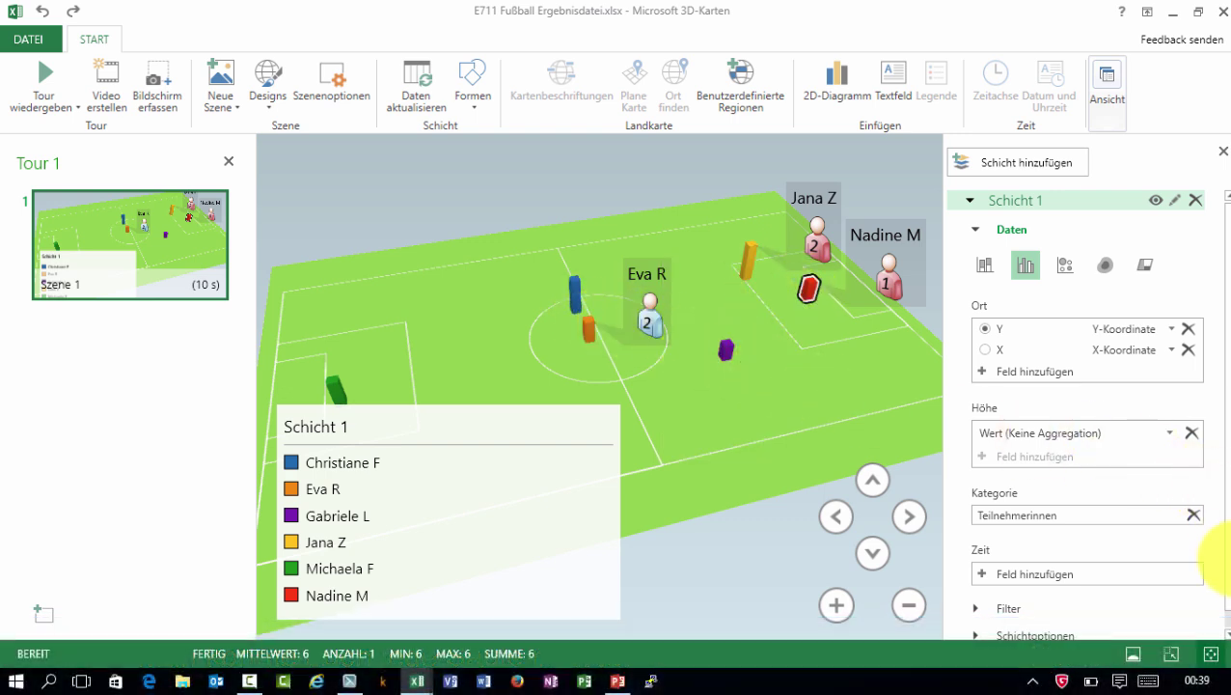
# Drag the Schicht 1 height and thickness sliders to 0% so only player annotations show
pyautogui.click(1228, 632)
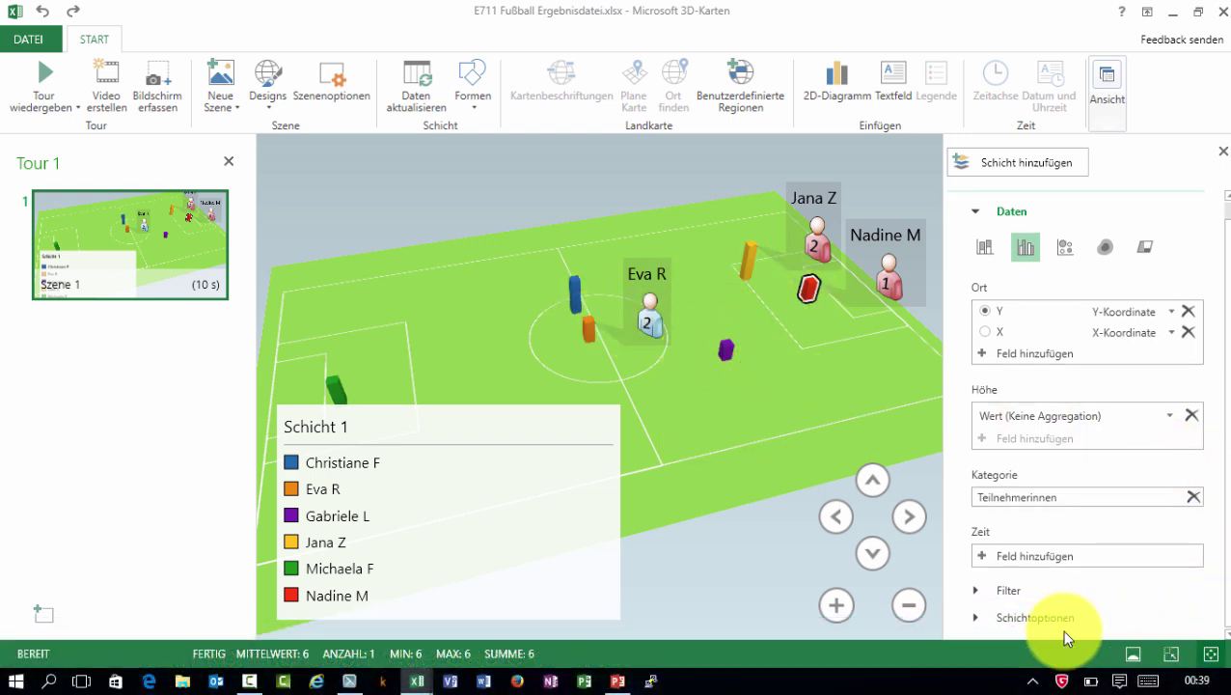
pyautogui.click(1028, 617)
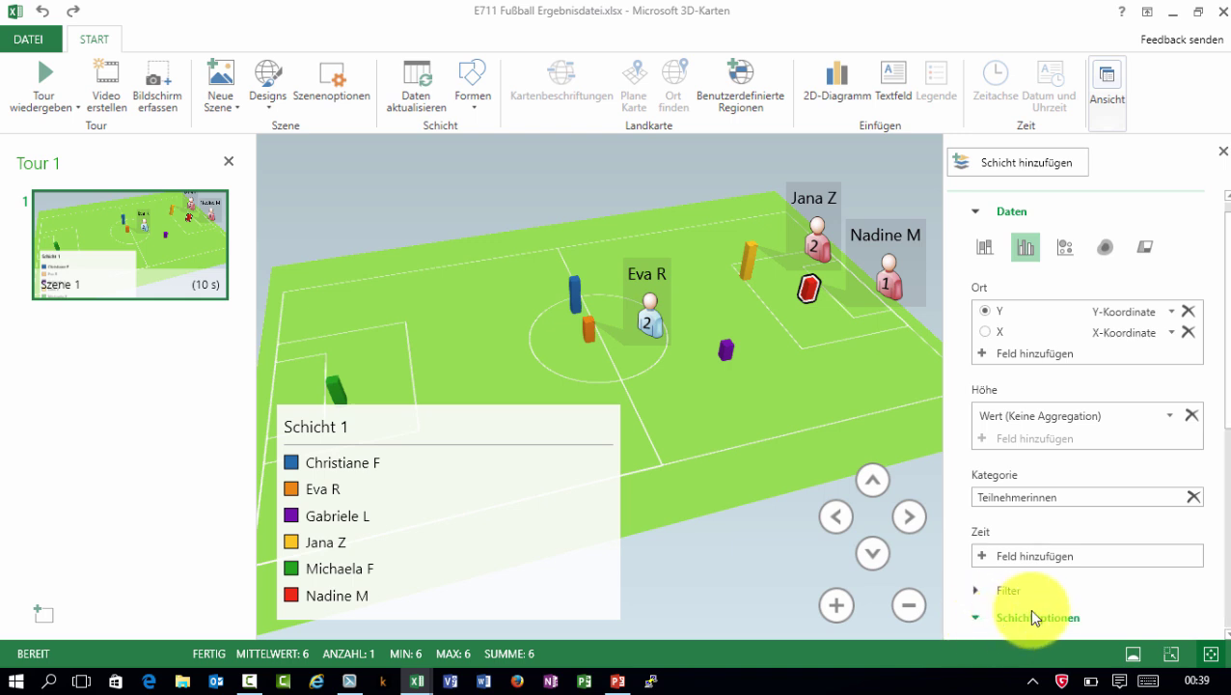
pyautogui.scroll(-3, 1158, 478)
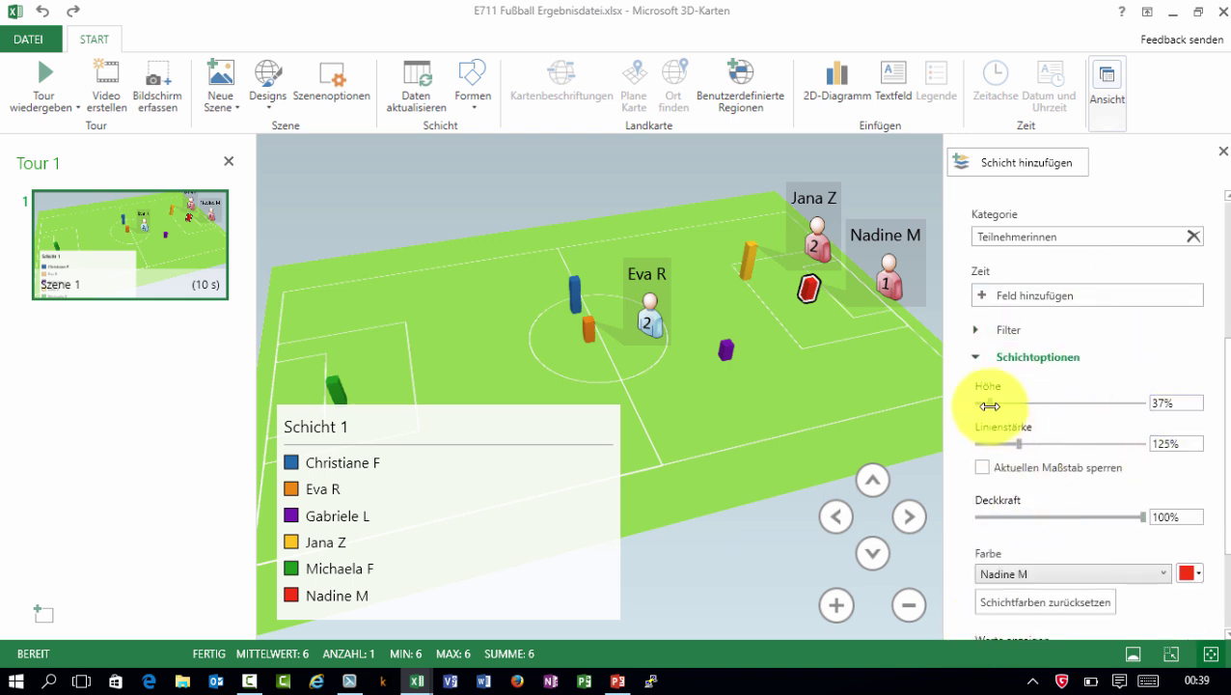
pyautogui.moveTo(989, 402); pyautogui.dragTo(932, 403)
pyautogui.click(622, 409)
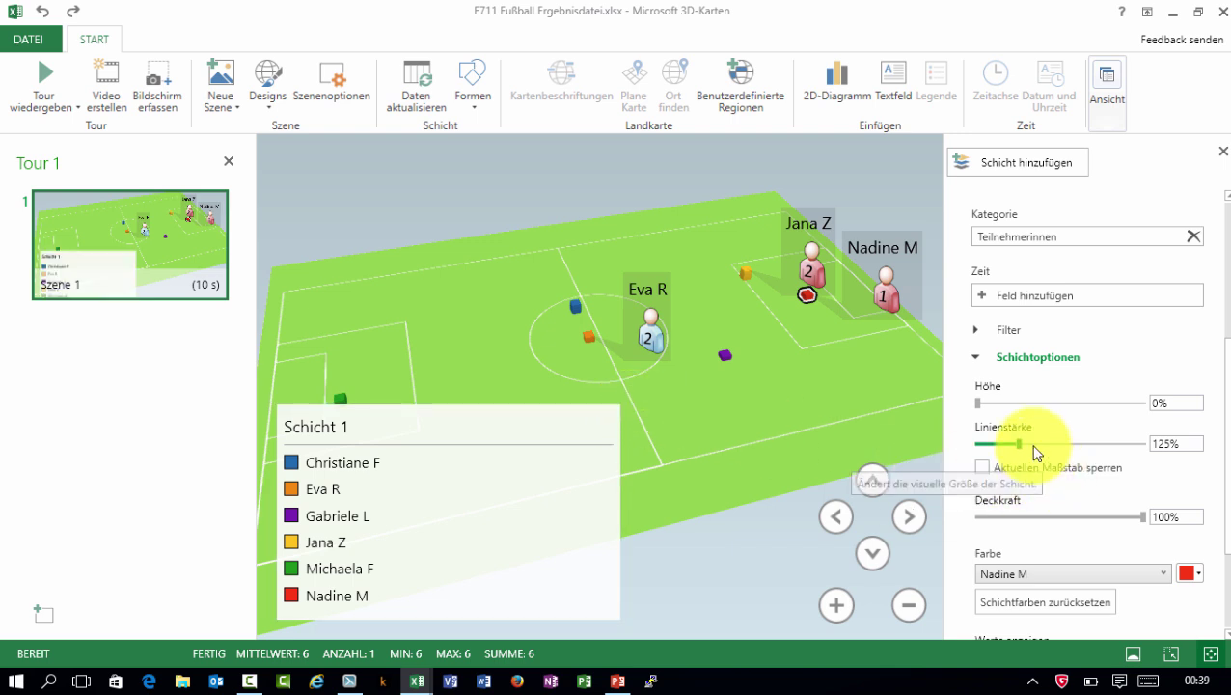
pyautogui.moveTo(1020, 442); pyautogui.dragTo(954, 454)
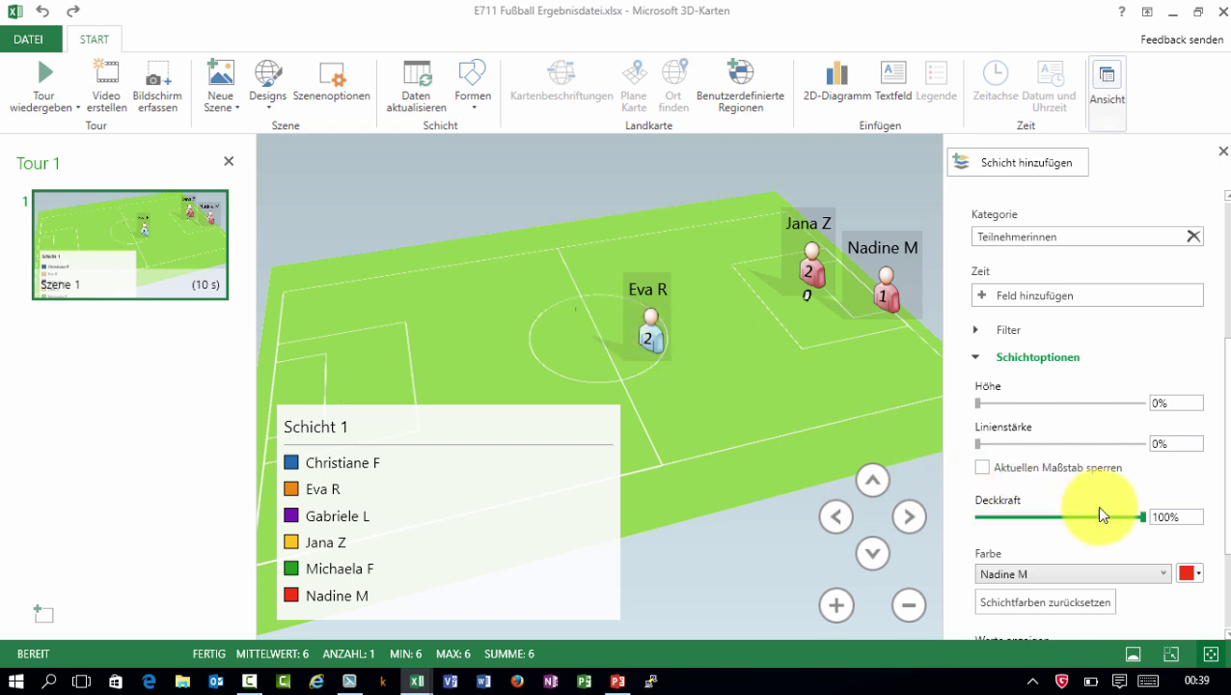
pyautogui.scroll(-3, 1061, 418)
pyautogui.scroll(2, 1125, 424)
pyautogui.scroll(5, 1120, 415)
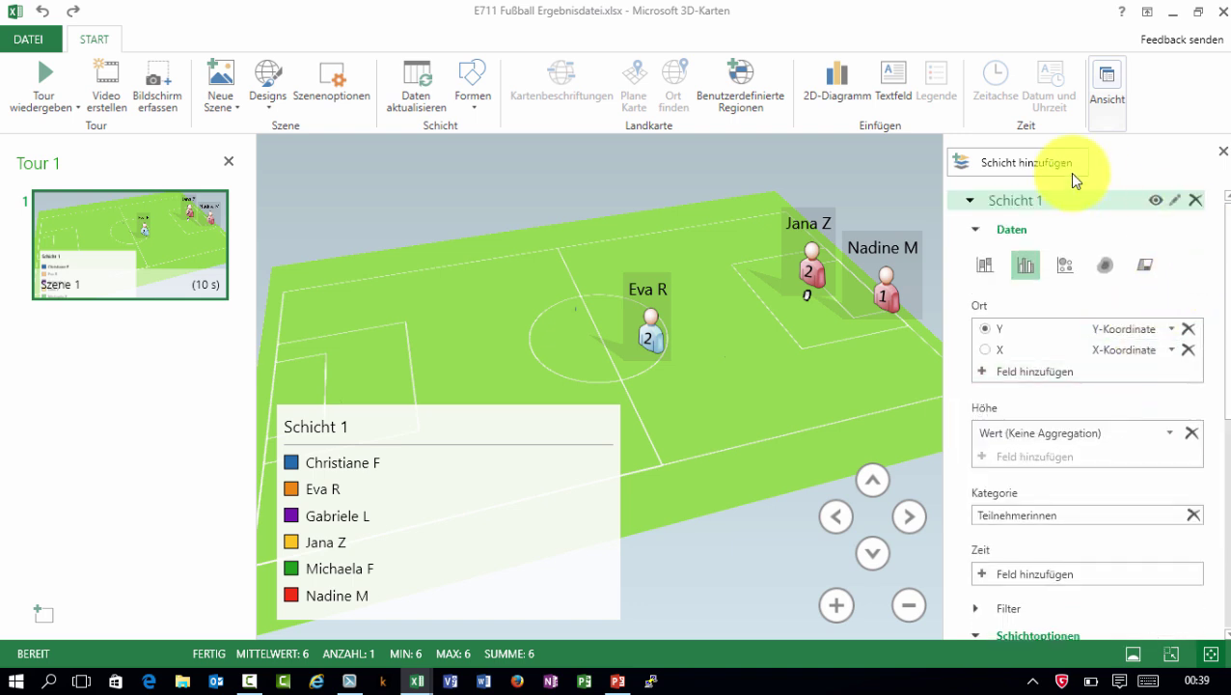
# Add a new layer, Schicht 2, and show the field list
pyautogui.click(1012, 163)
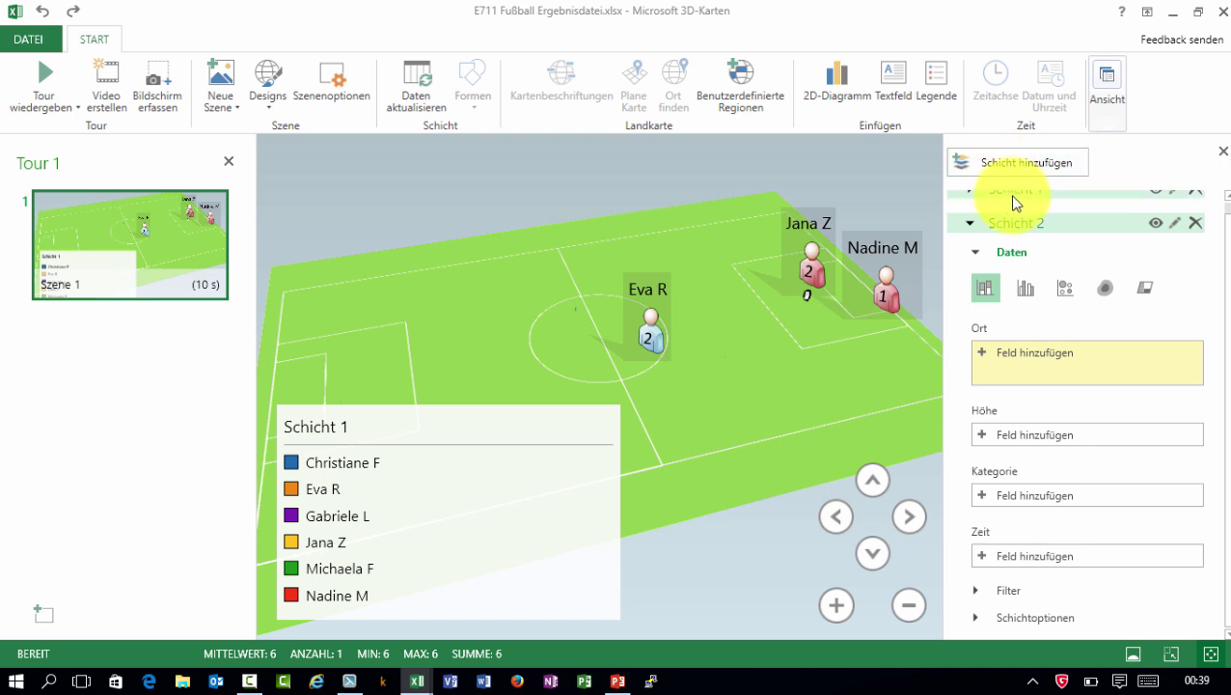
pyautogui.click(1110, 96)
pyautogui.click(1100, 169)
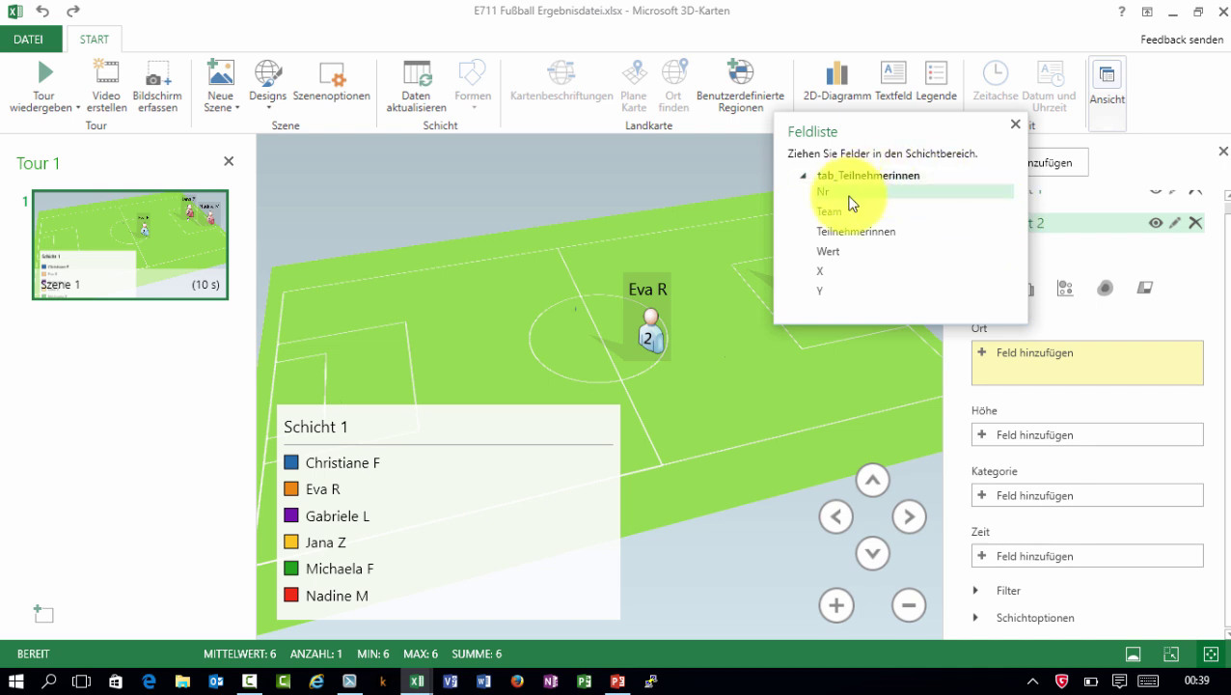
# Locate Schicht 2 by X as X-Koordinate and Y as Y-Koordinate, categorised by Team
pyautogui.moveTo(821, 272); pyautogui.dragTo(1024, 372)
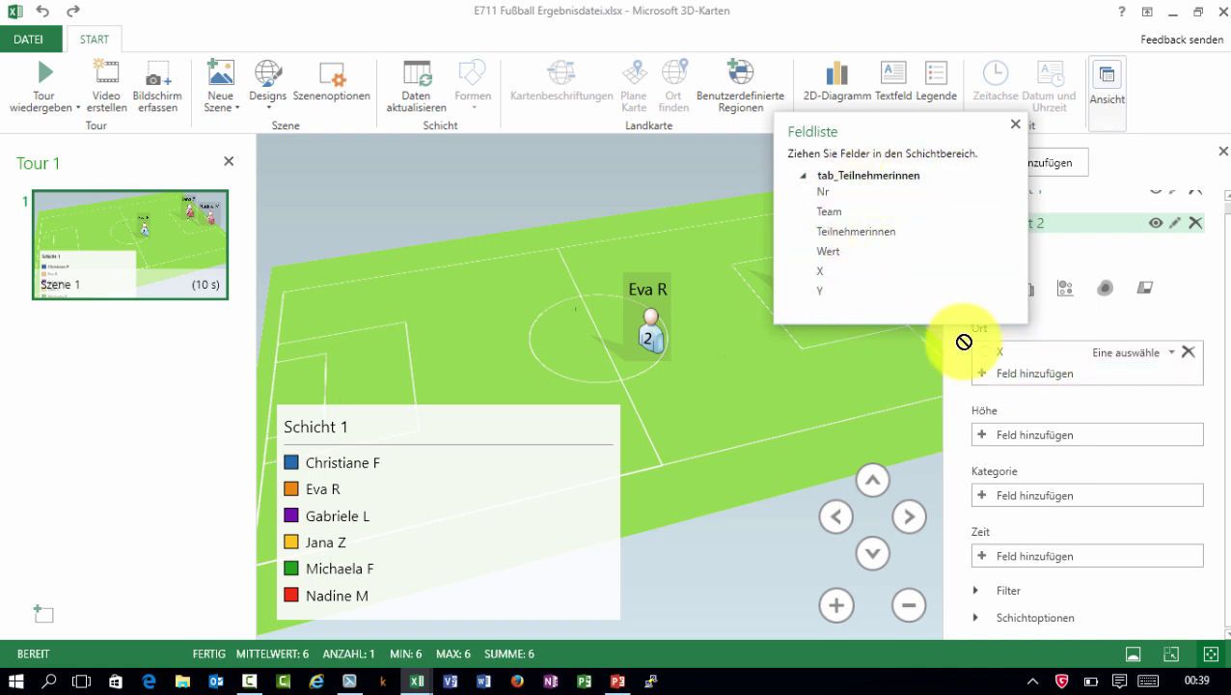
pyautogui.moveTo(828, 289); pyautogui.dragTo(1027, 374)
pyautogui.click(1113, 334)
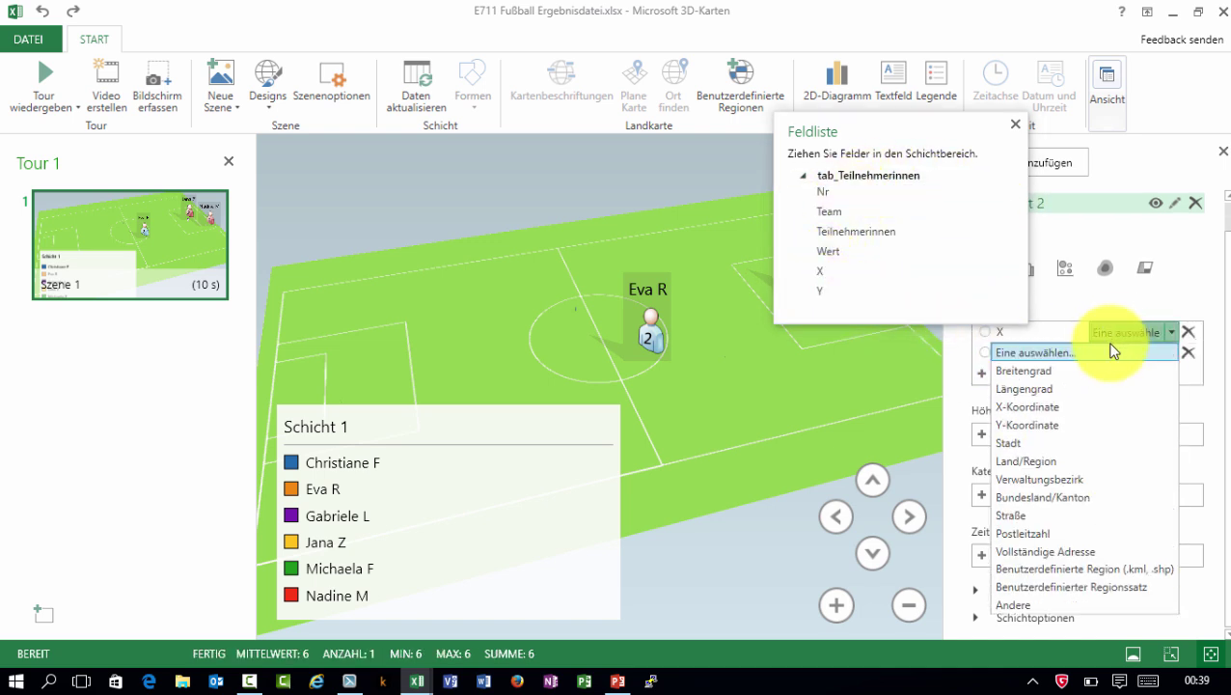
pyautogui.click(1047, 410)
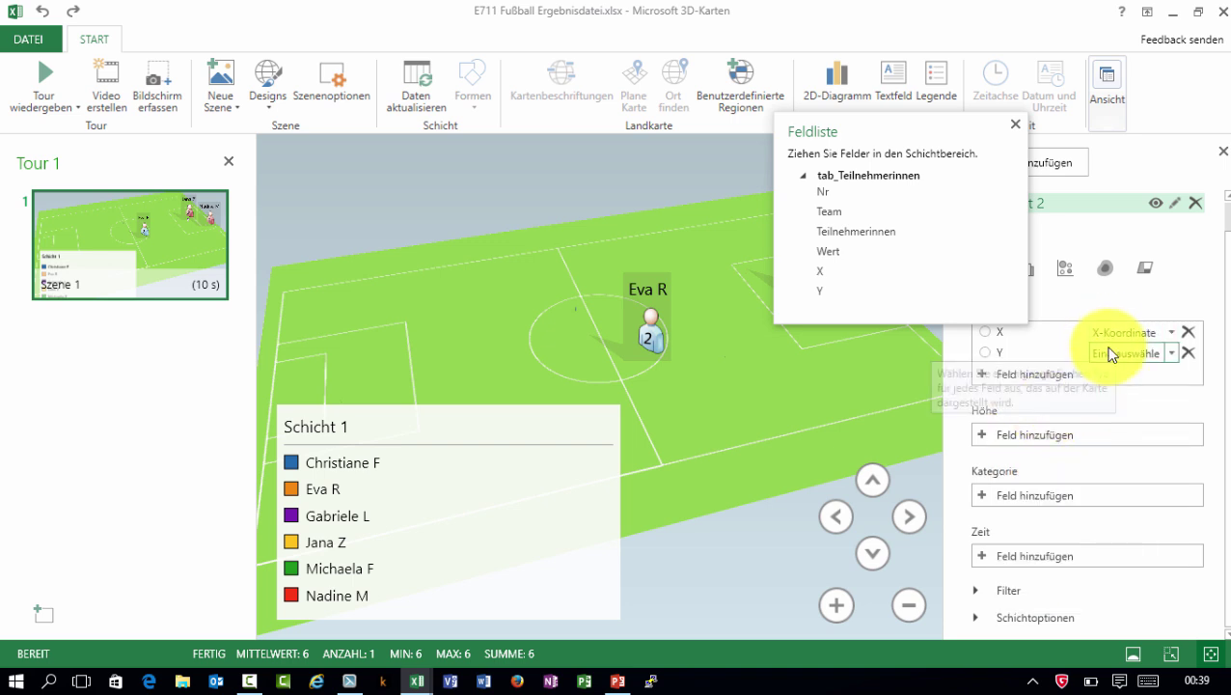
pyautogui.click(1105, 352)
pyautogui.click(1041, 430)
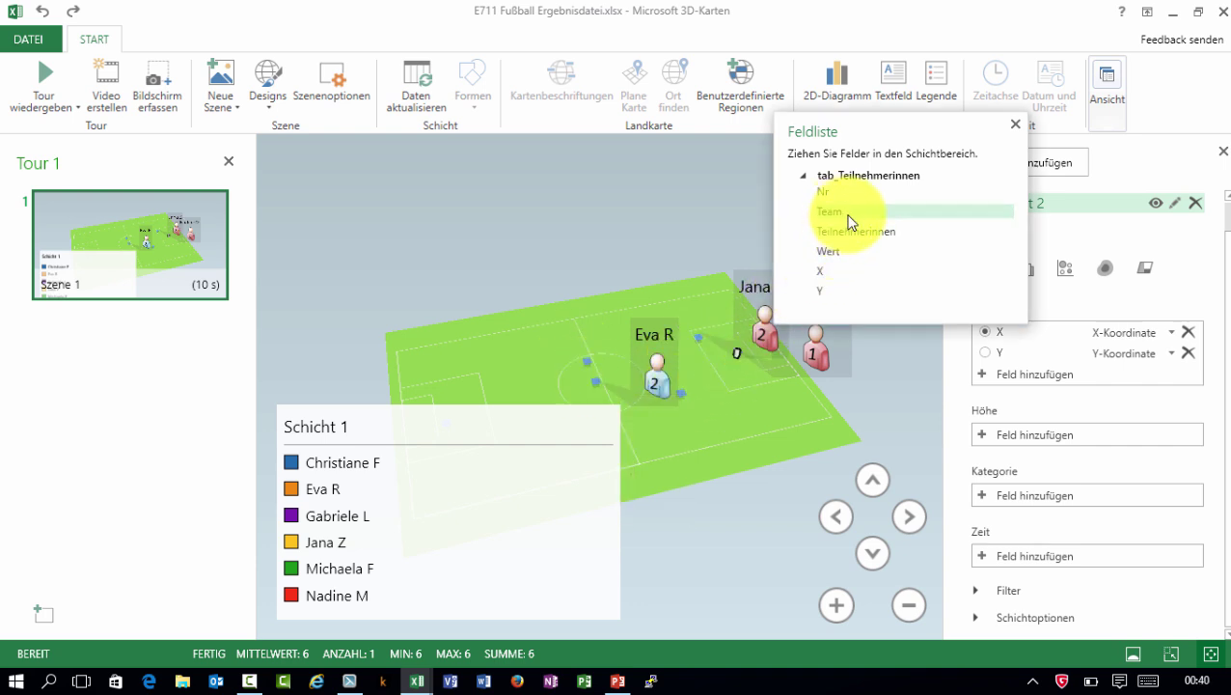
pyautogui.moveTo(845, 213)
pyautogui.mouseDown()
pyautogui.moveTo(1002, 362)
pyautogui.moveTo(999, 497)
pyautogui.mouseUp()
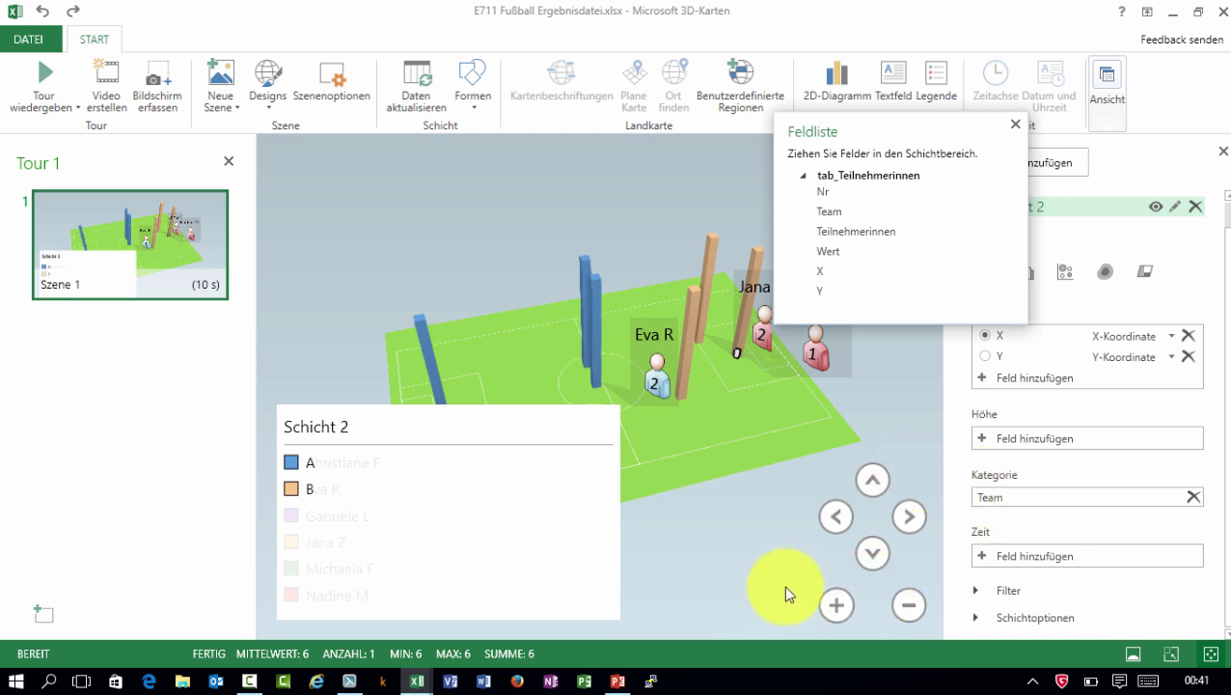
# Set the Schicht 2 columns to 29% height and 149% thickness
pyautogui.click(978, 623)
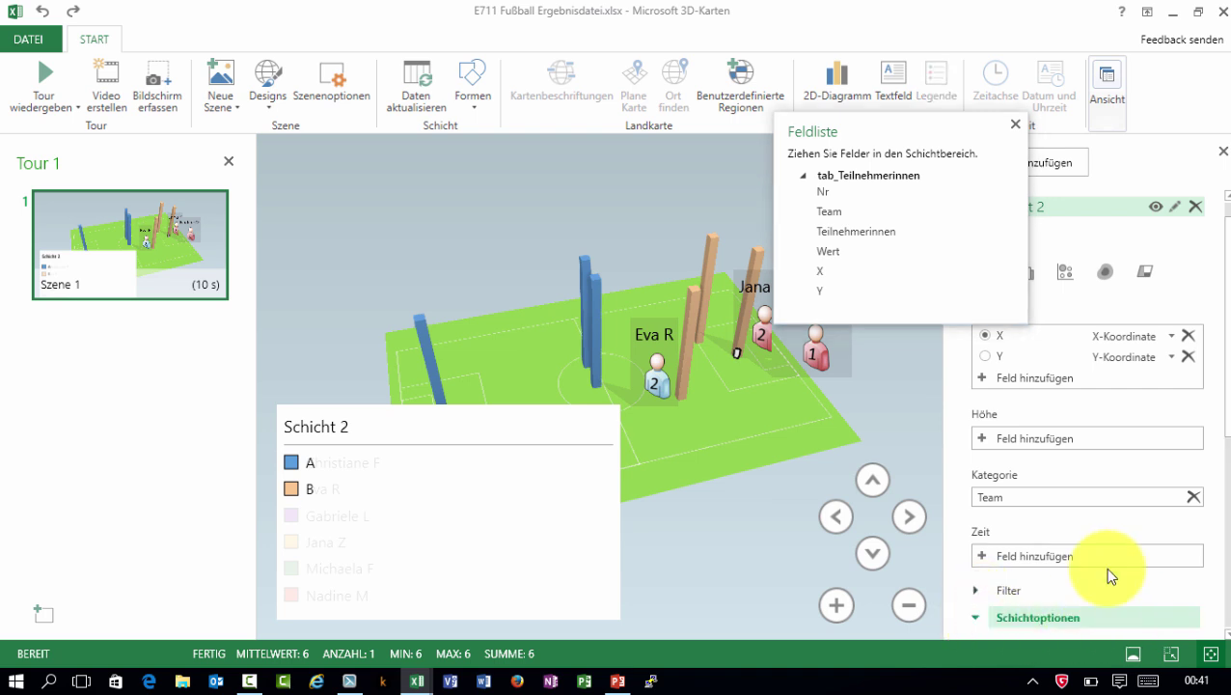
pyautogui.scroll(-3, 1104, 566)
pyautogui.moveTo(1016, 536); pyautogui.dragTo(992, 534)
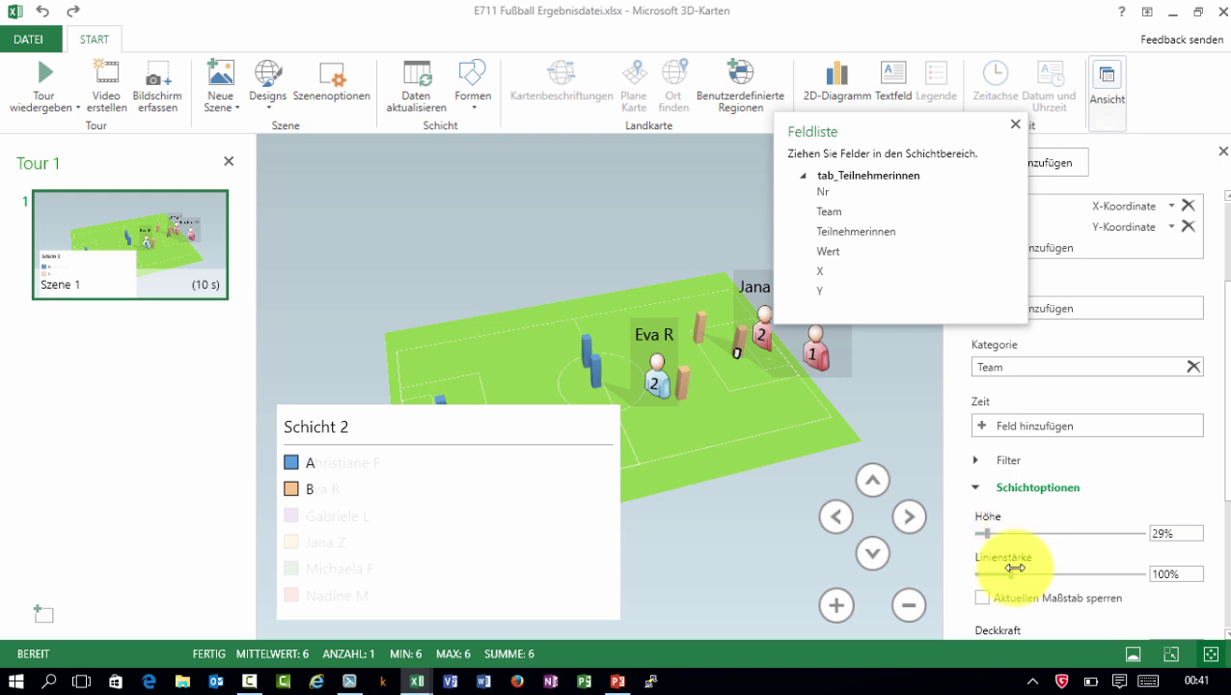
pyautogui.moveTo(1010, 574); pyautogui.dragTo(1027, 574)
# Shrink the Schicht 2 legend into the top-left corner and delete the Schicht 1 legend
pyautogui.click(611, 492)
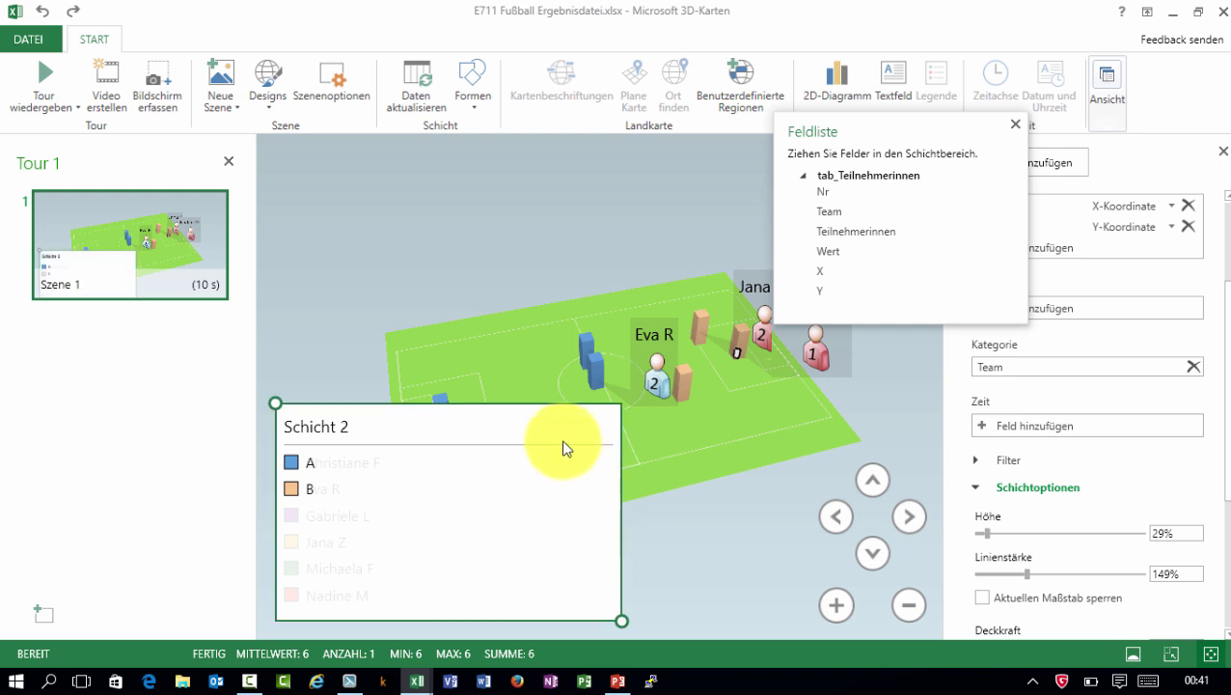
pyautogui.moveTo(625, 620); pyautogui.dragTo(386, 425)
pyautogui.moveTo(337, 333); pyautogui.dragTo(337, 144)
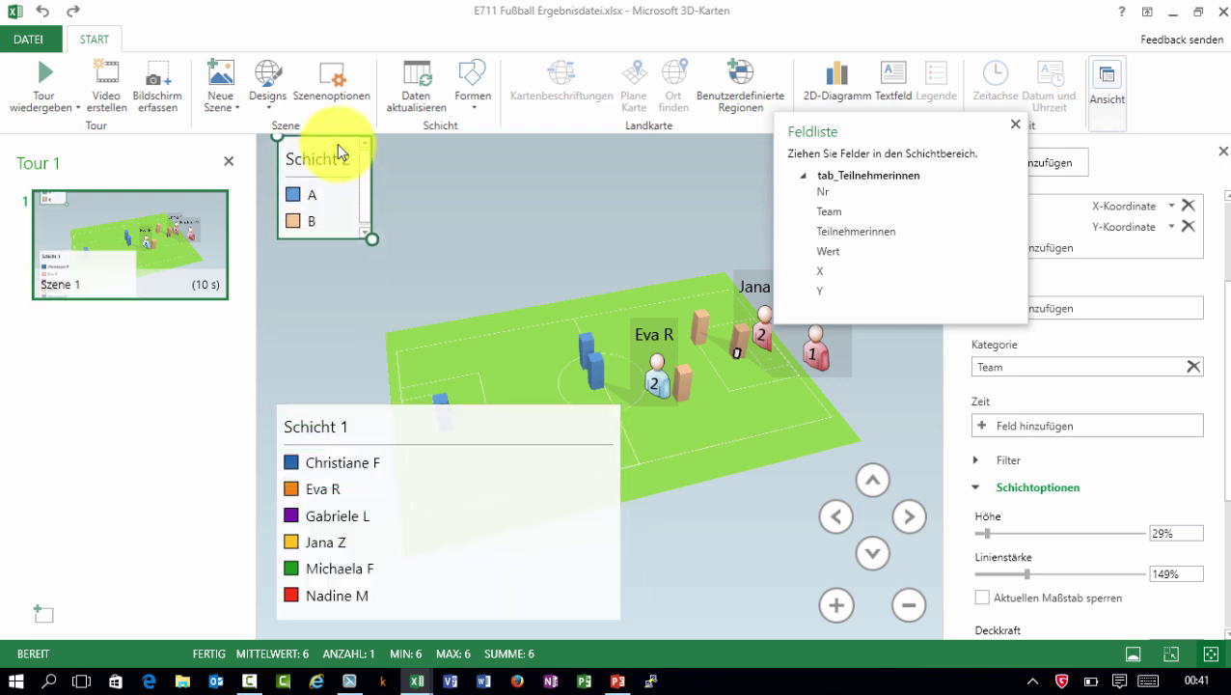
pyautogui.click(392, 420)
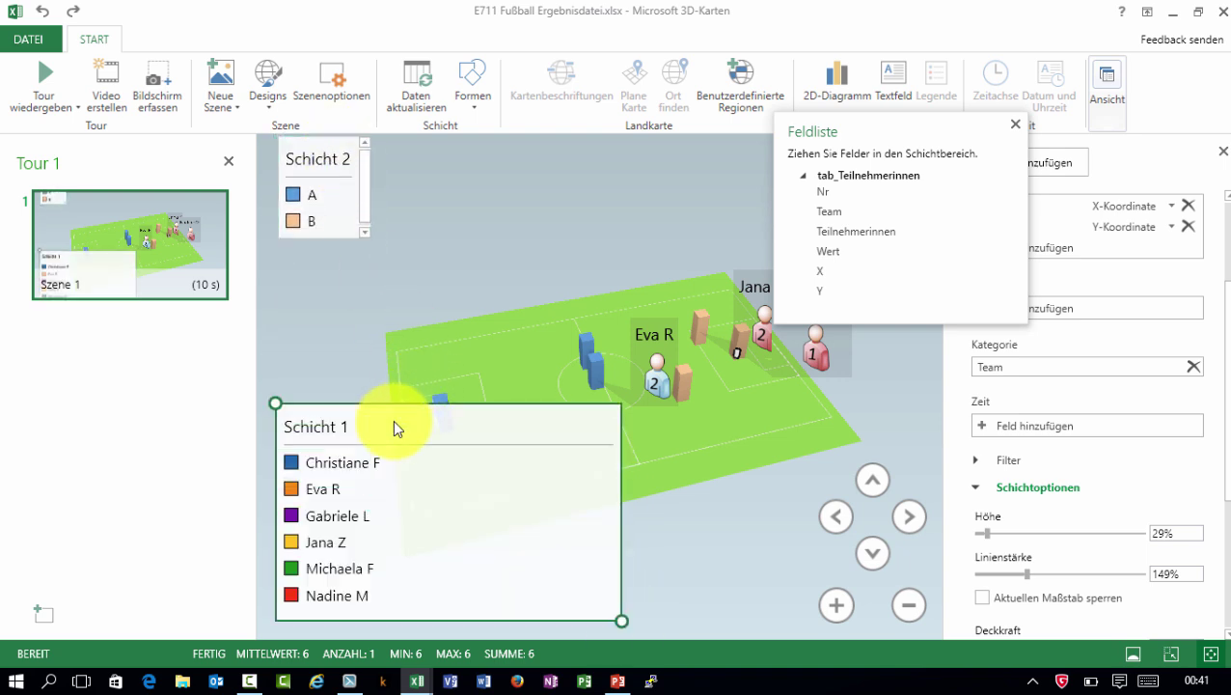
pyautogui.press('Delete')
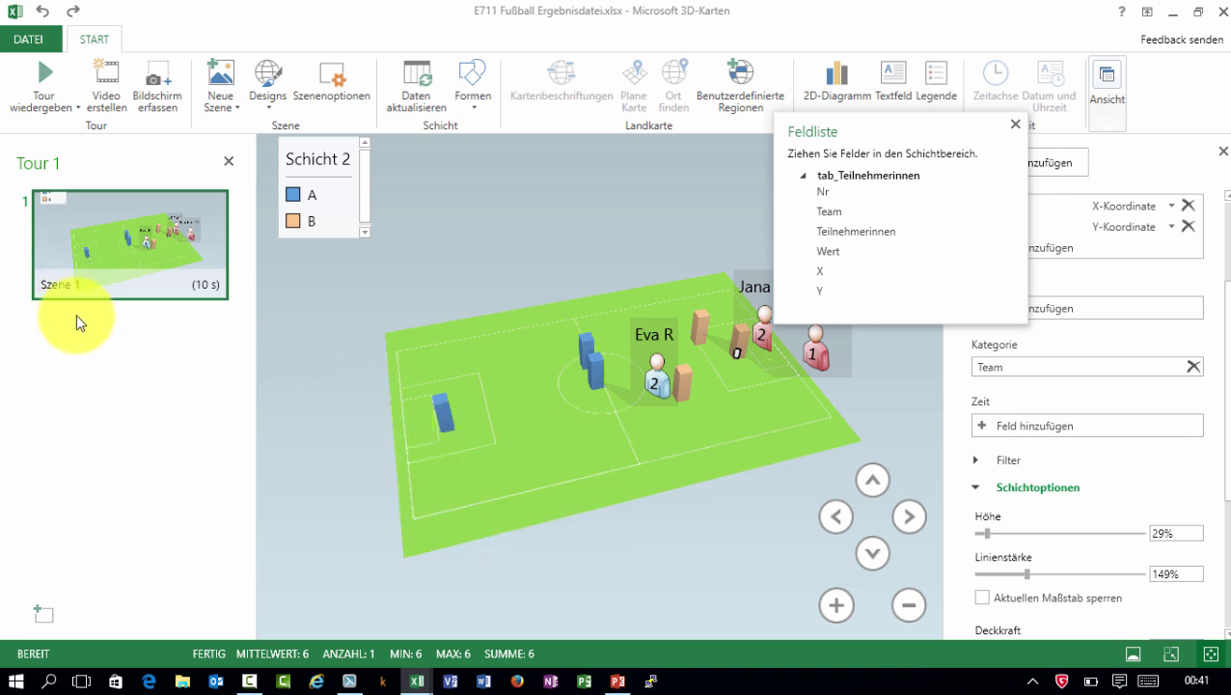
# Keep the Kreis transition in the scene options and zoom the pitch in slightly
pyautogui.click(311, 87)
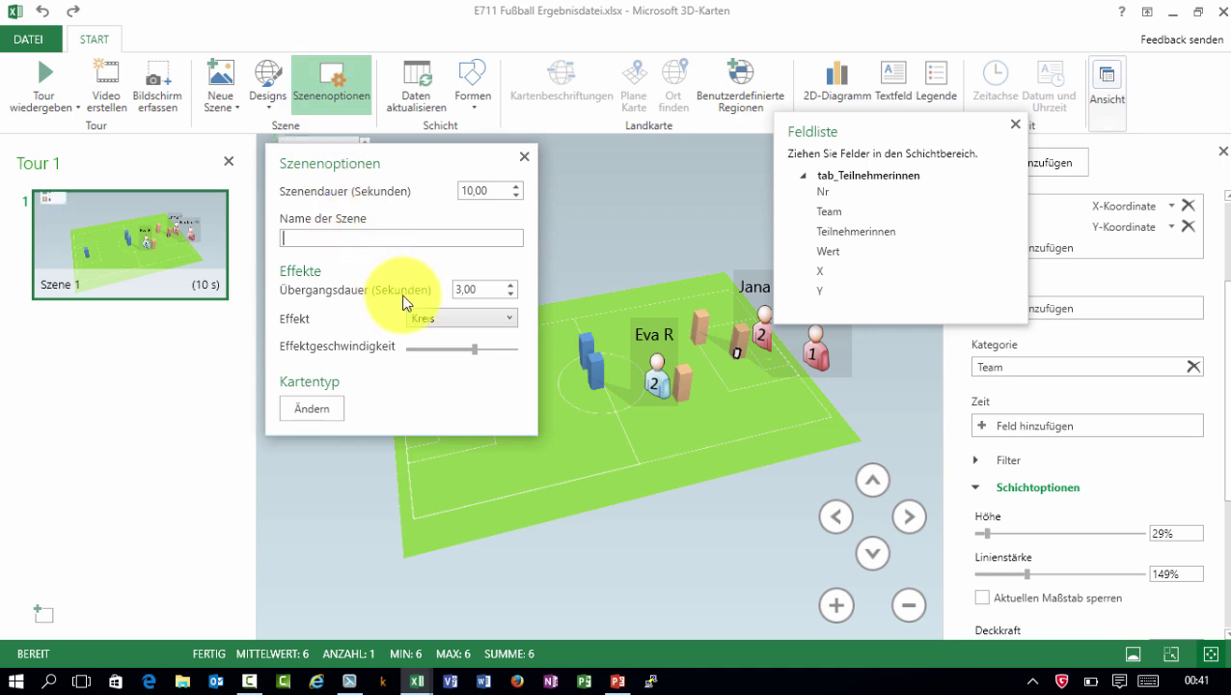
pyautogui.click(426, 318)
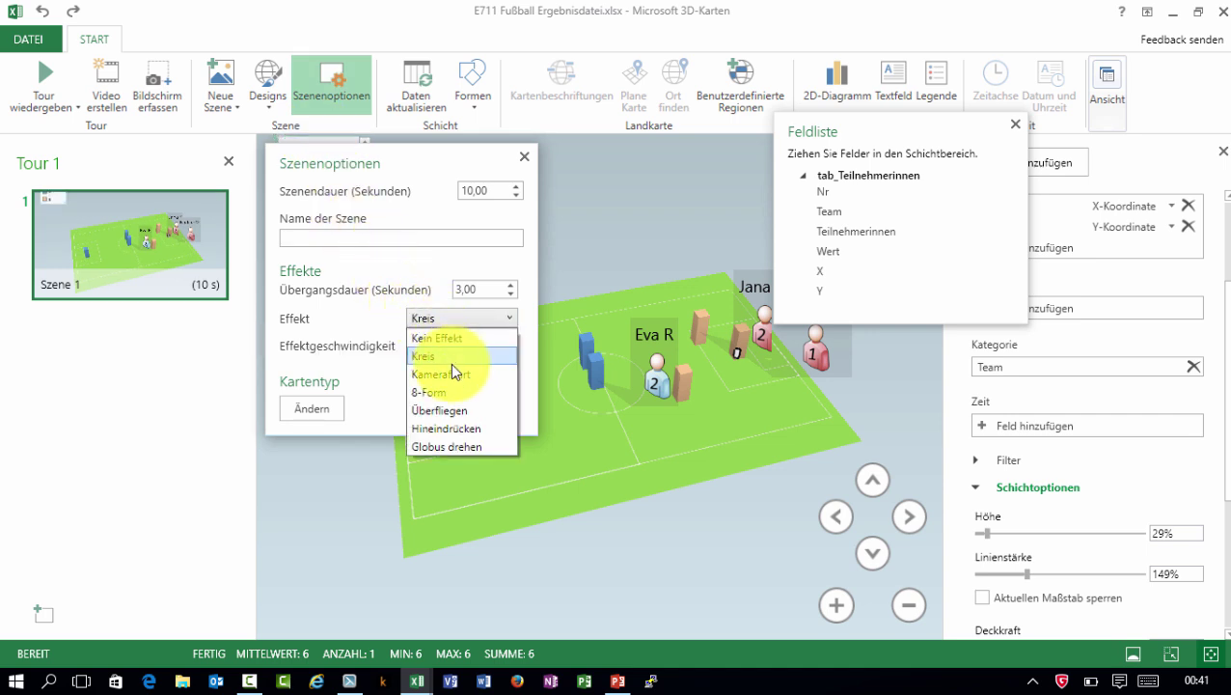
pyautogui.click(437, 357)
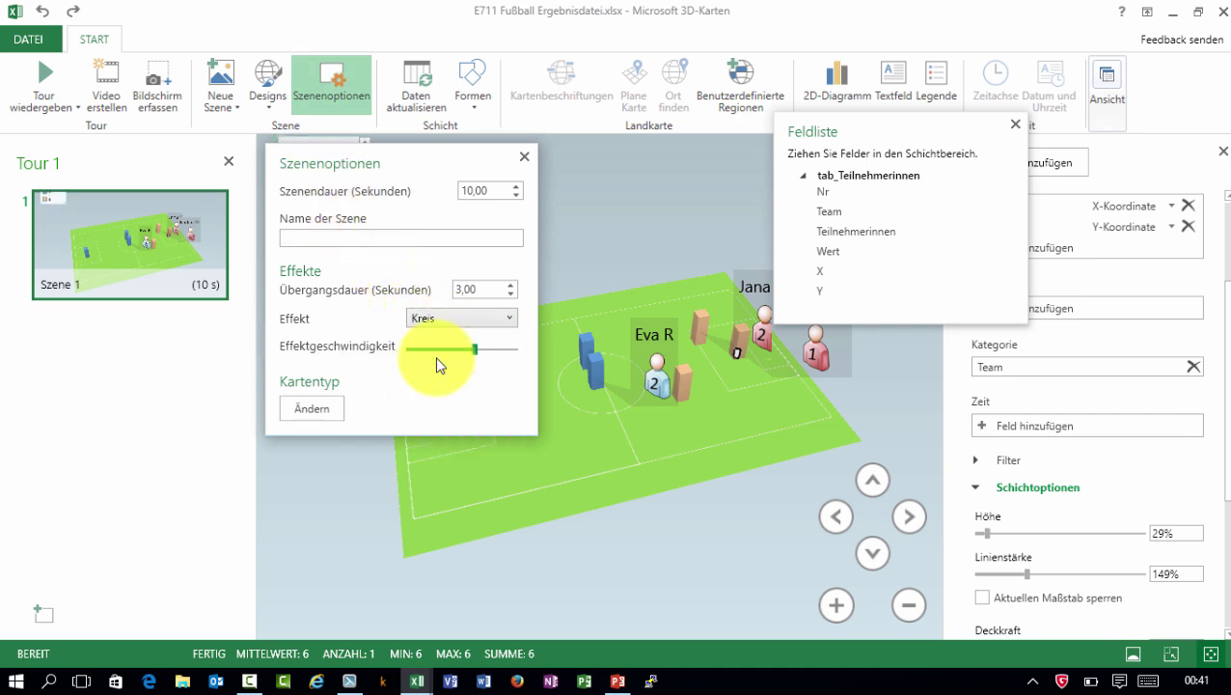
pyautogui.click(848, 609)
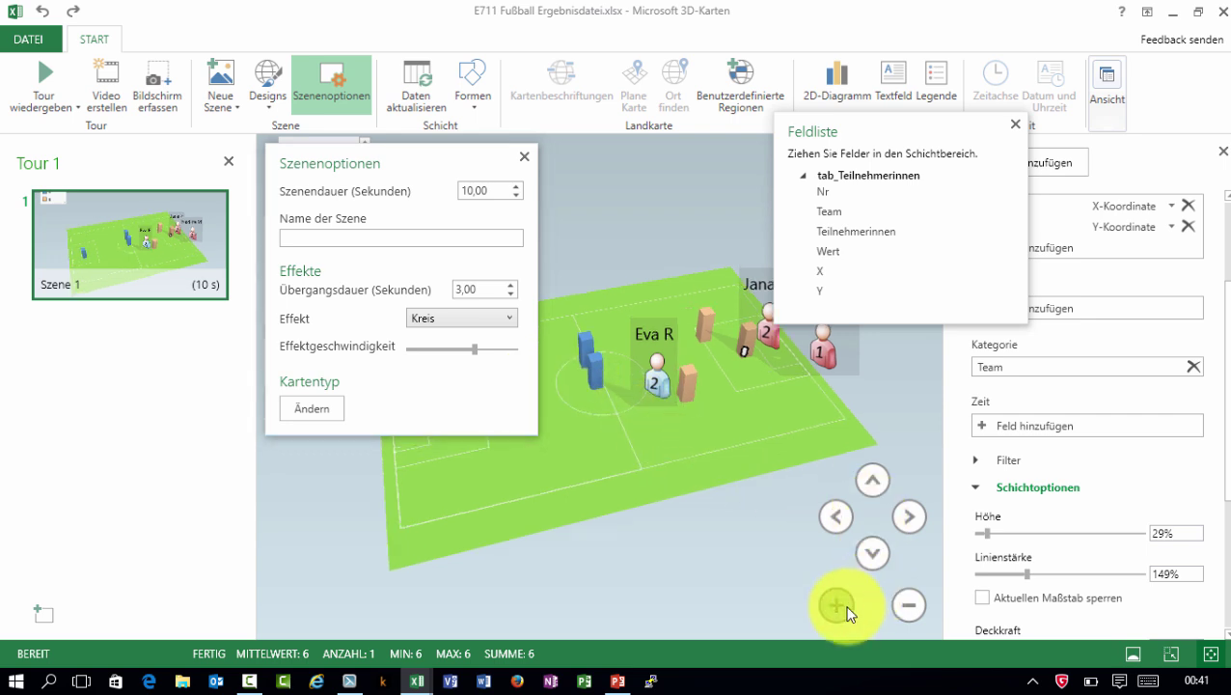
pyautogui.click(45, 92)
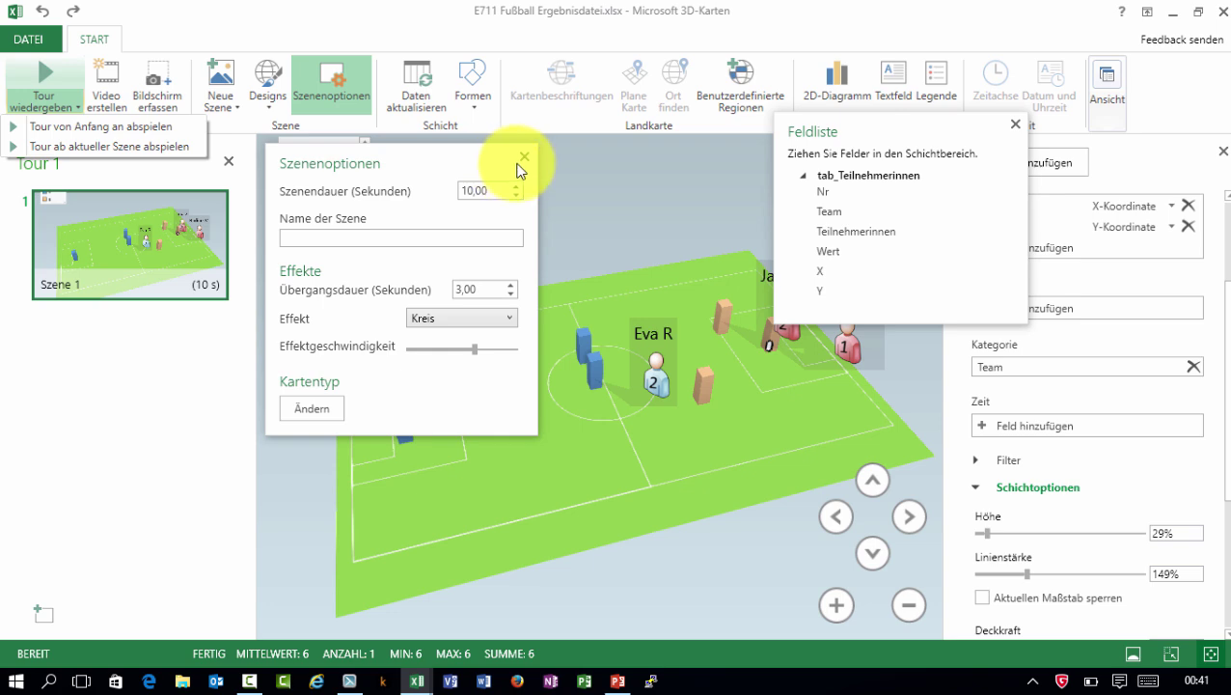
pyautogui.click(523, 157)
# Play Tour 1 full screen from the beginning, then exit playback with Esc
pyautogui.click(38, 89)
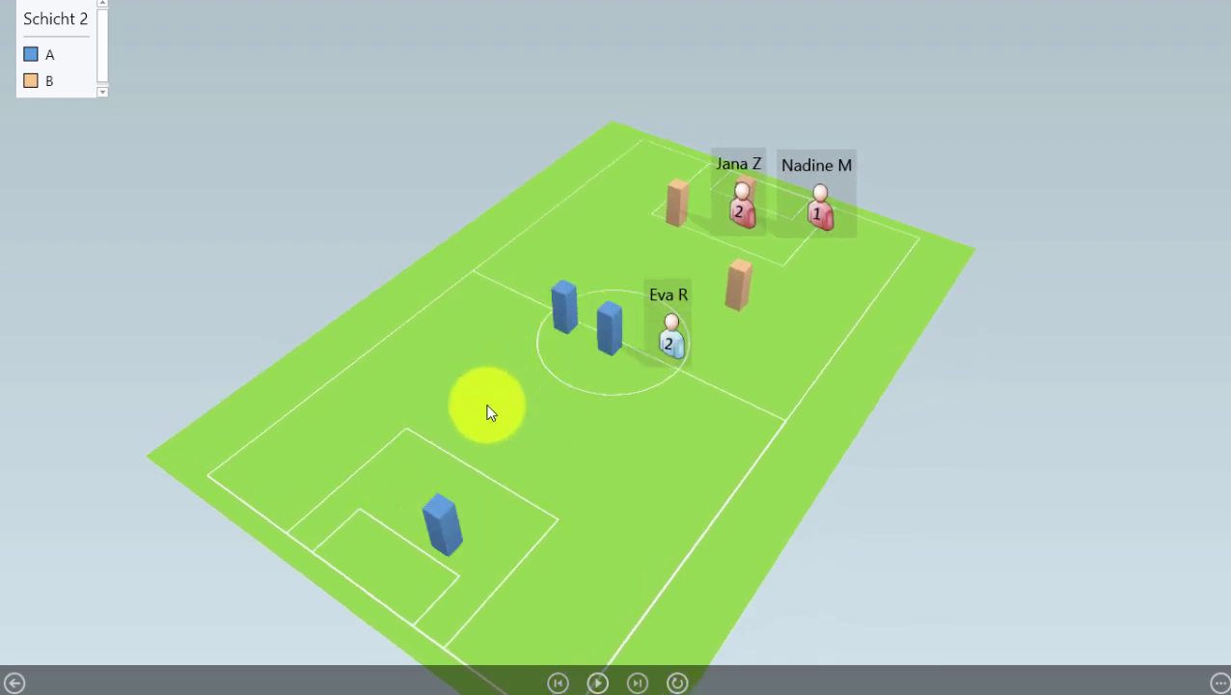
pyautogui.press('Escape')
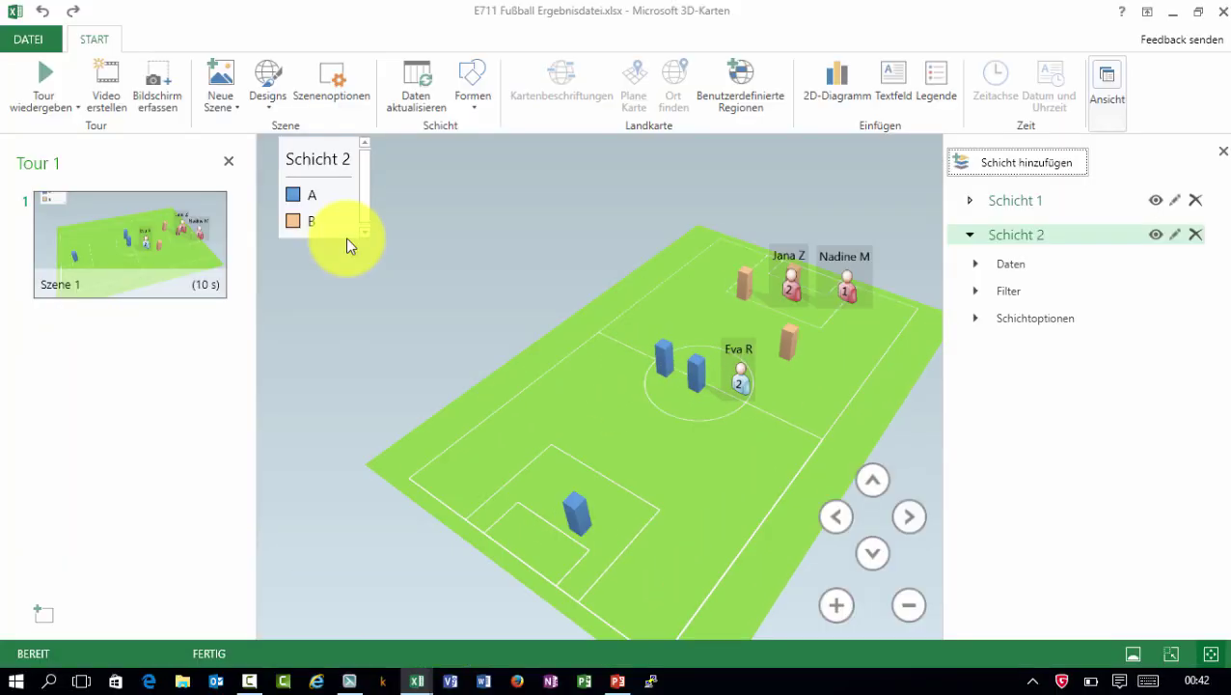